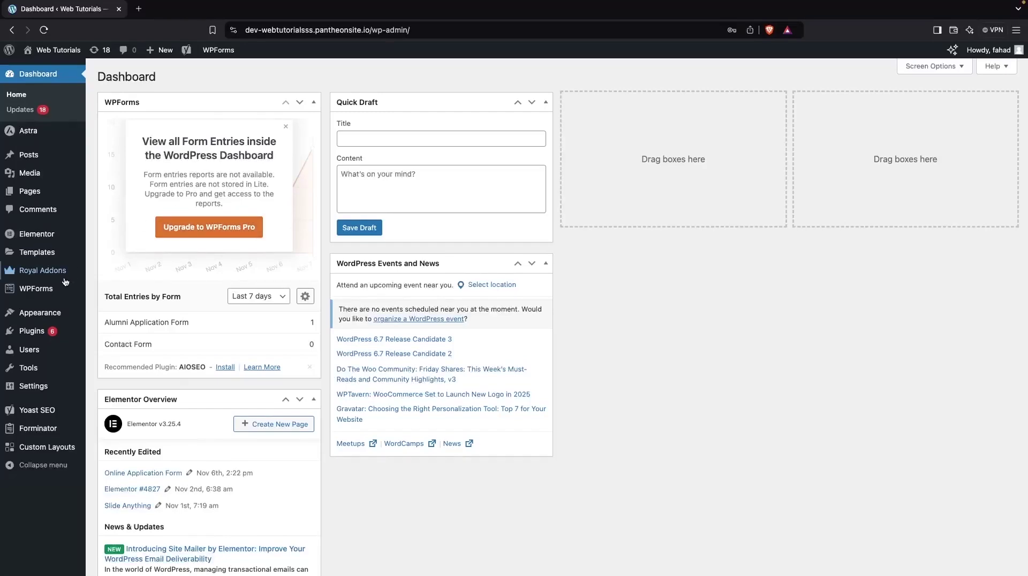
- Open the Add New Plugin page from the Plugins menu
{"action": "mouse_move", "coordinate": [63, 343]}
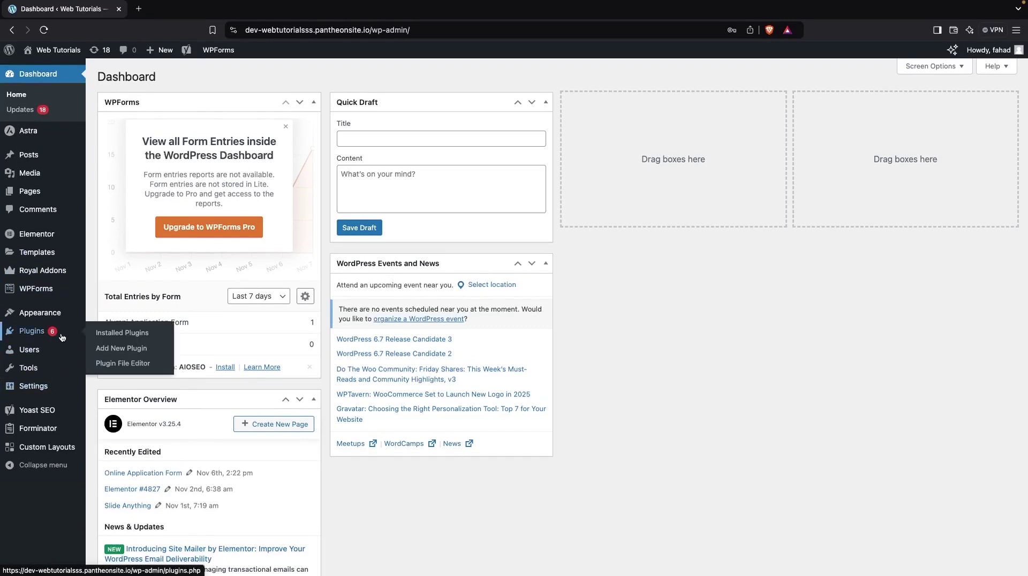
{"action": "left_click", "coordinate": [150, 350]}
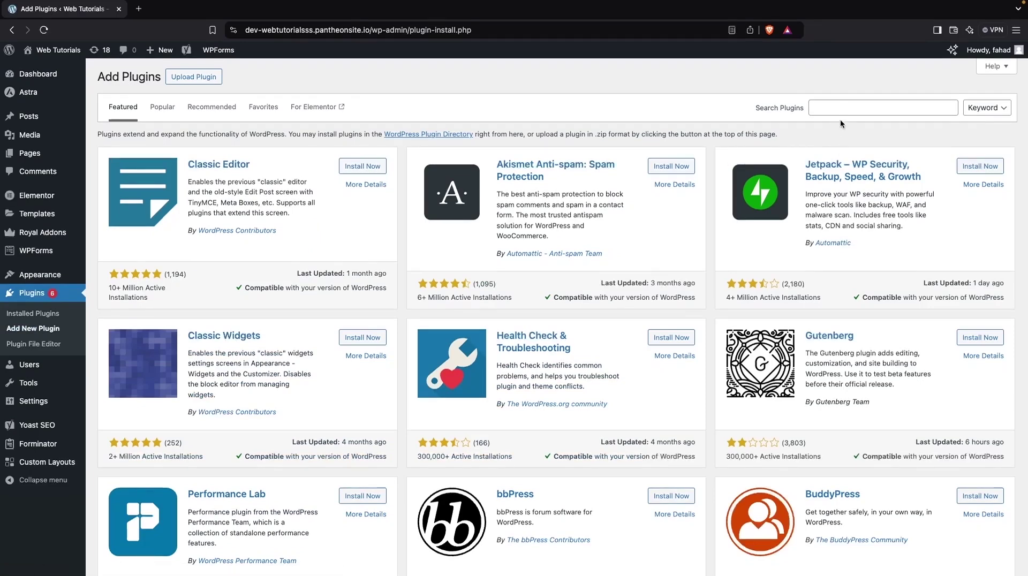
- Search 'header and footer', update Elementor Header & Footer Builder, and return to Installed Plugins
{"action": "left_click", "coordinate": [844, 110]}
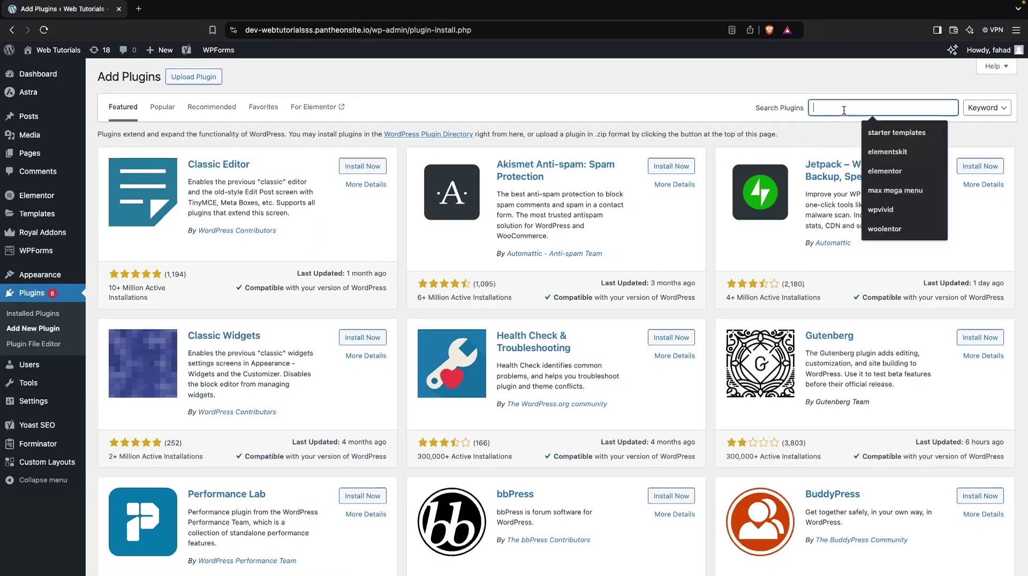
{"action": "type", "text": "header and"}
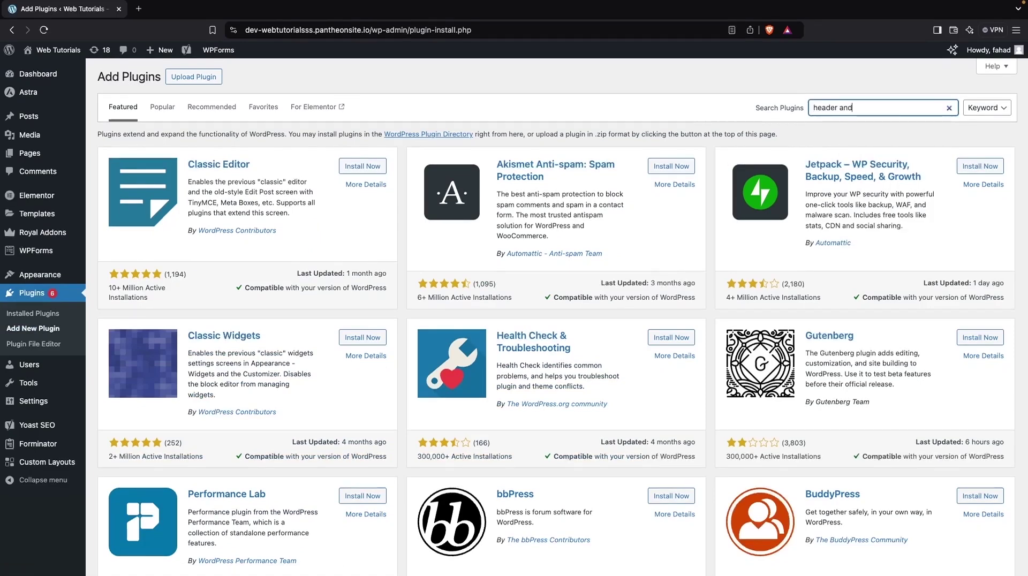
{"action": "type", "text": " footer"}
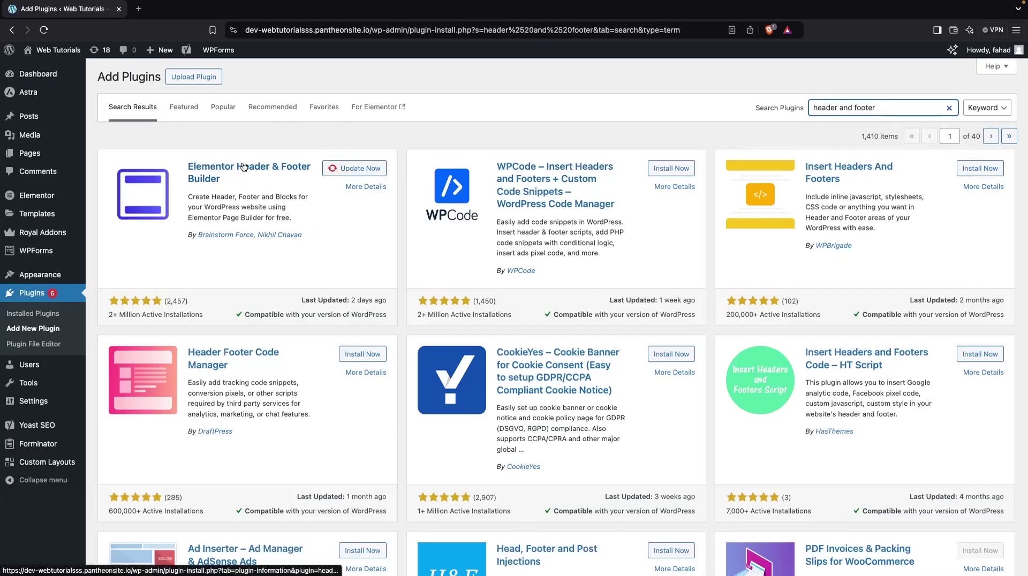
{"action": "left_click", "coordinate": [345, 170]}
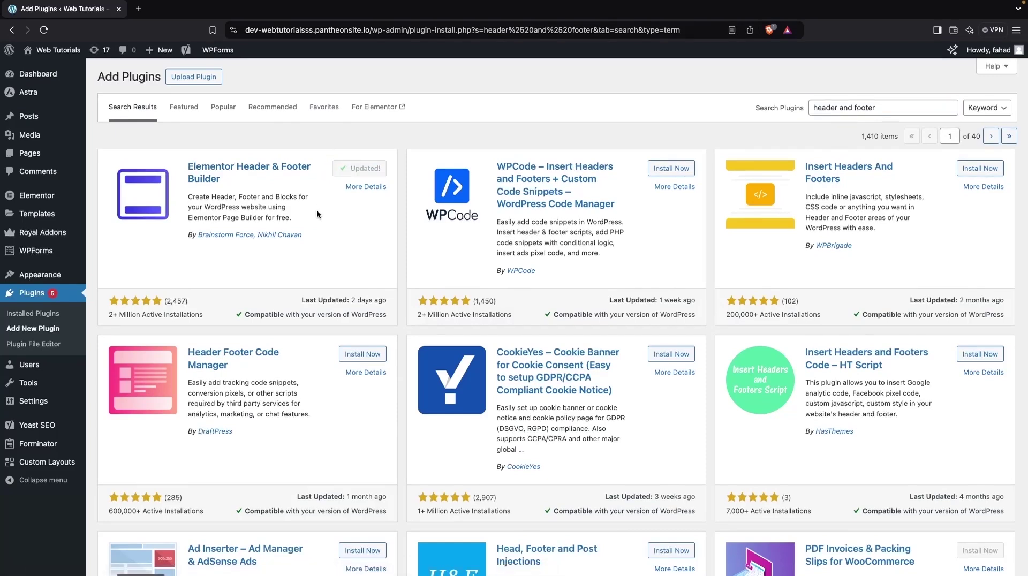
{"action": "left_click", "coordinate": [49, 318]}
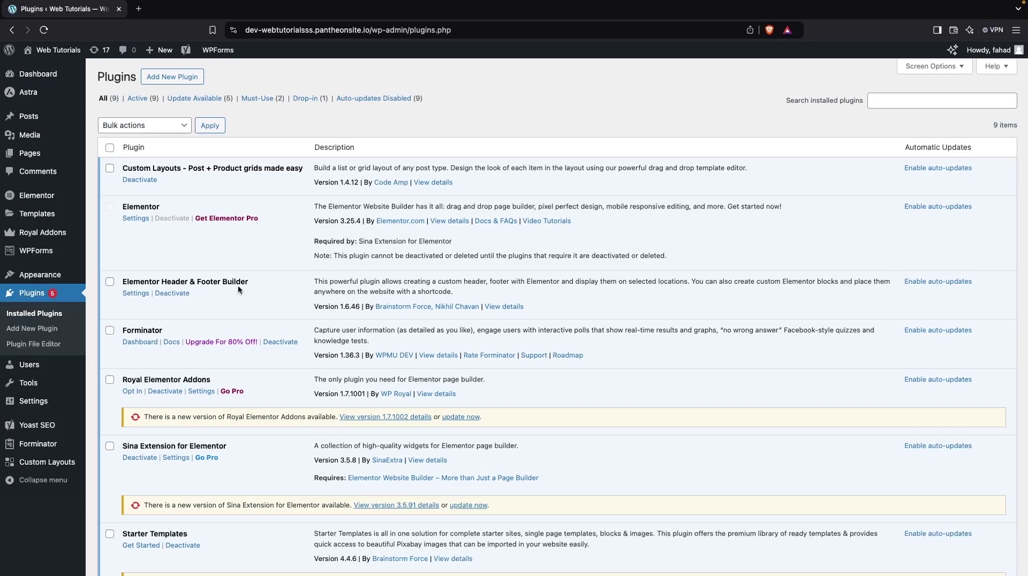
- Go to Appearance > Elementor Header & Footer Builder and add a new template
{"action": "mouse_move", "coordinate": [57, 275]}
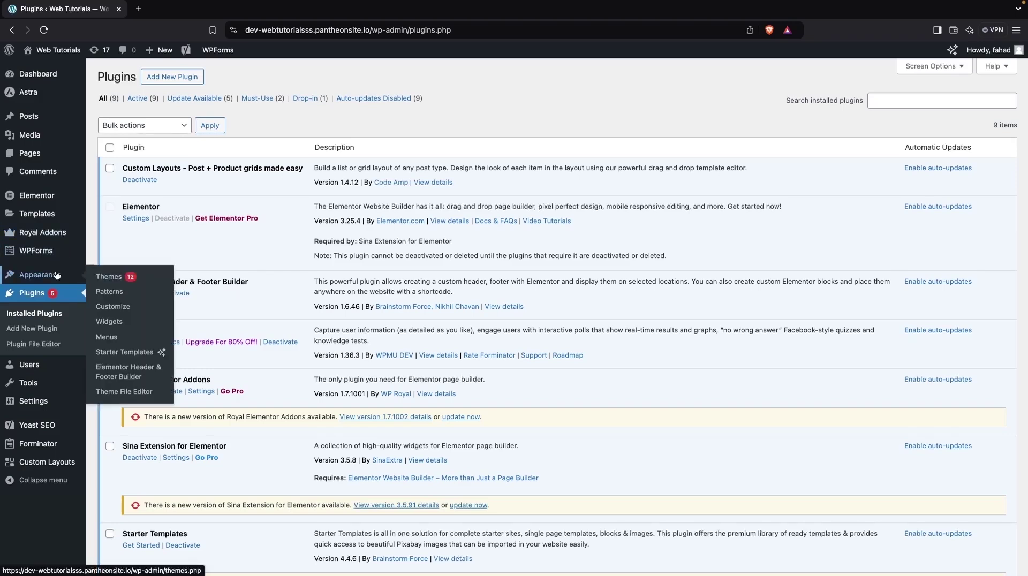
{"action": "left_click", "coordinate": [147, 373]}
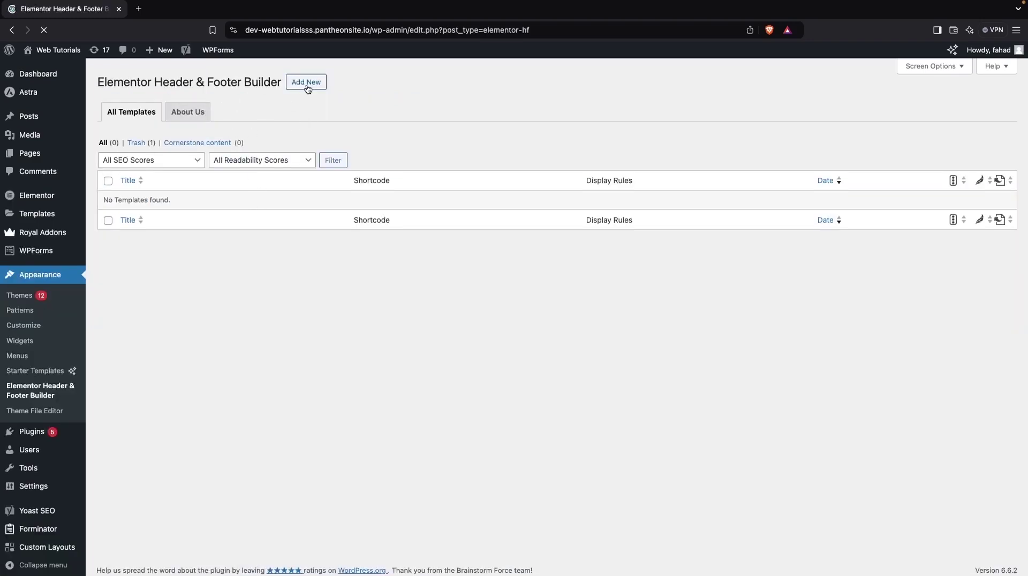
{"action": "left_click", "coordinate": [307, 82]}
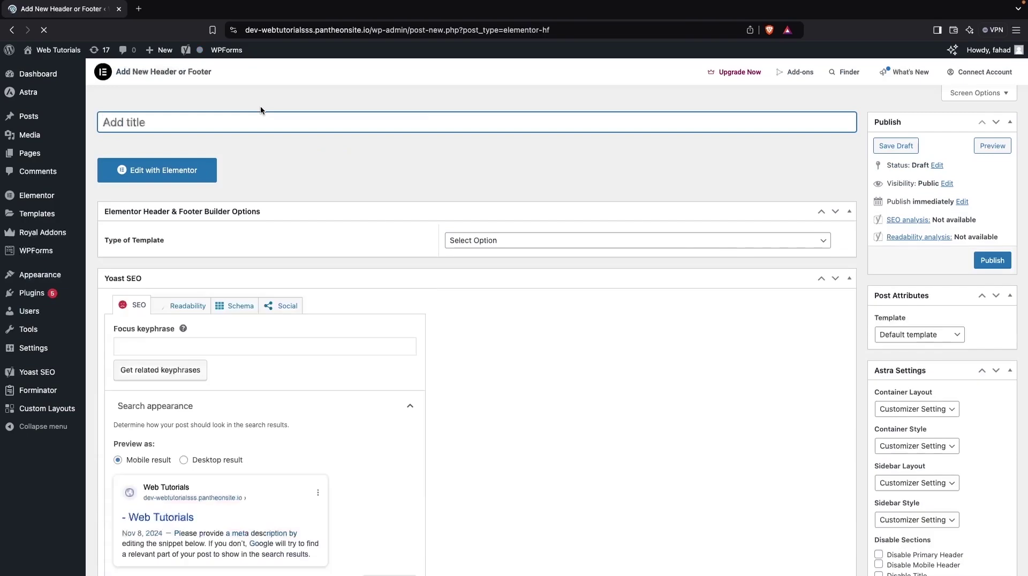
- Publish 'Responsive Header' as a Header shown on Entire Website, then edit it in Elementor
{"action": "type", "text": "Responsive Header"}
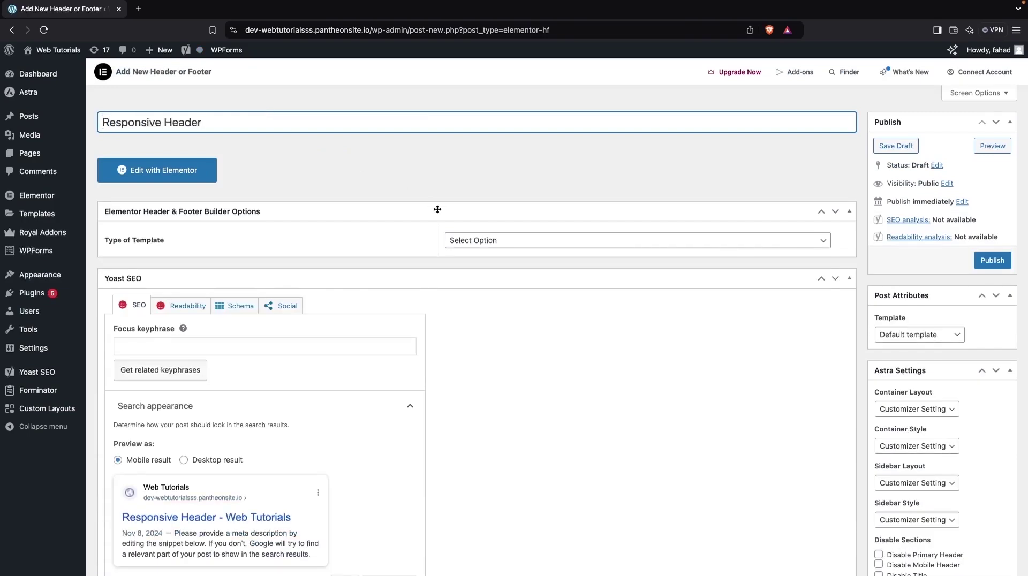
{"action": "left_click", "coordinate": [484, 240]}
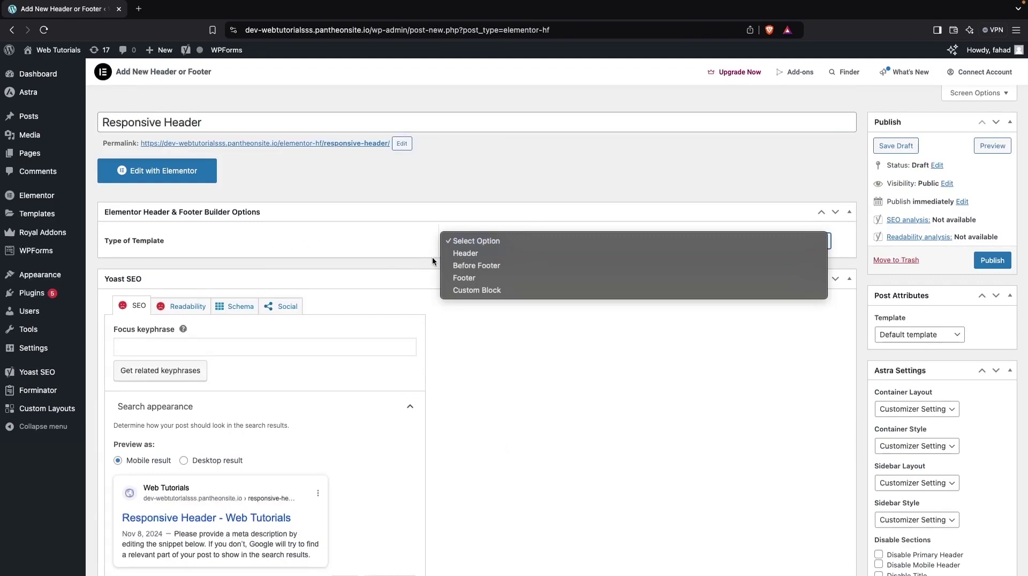
{"action": "left_click", "coordinate": [454, 253]}
{"action": "scroll", "coordinate": [482, 278], "scroll_direction": "down", "scroll_amount": 1}
{"action": "left_click", "coordinate": [500, 246]}
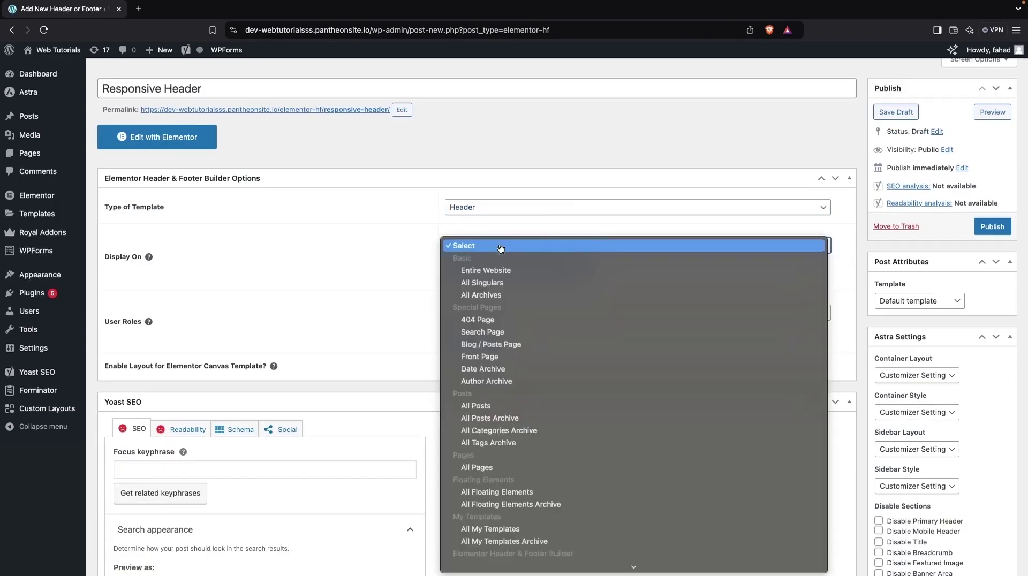
{"action": "left_click", "coordinate": [502, 272]}
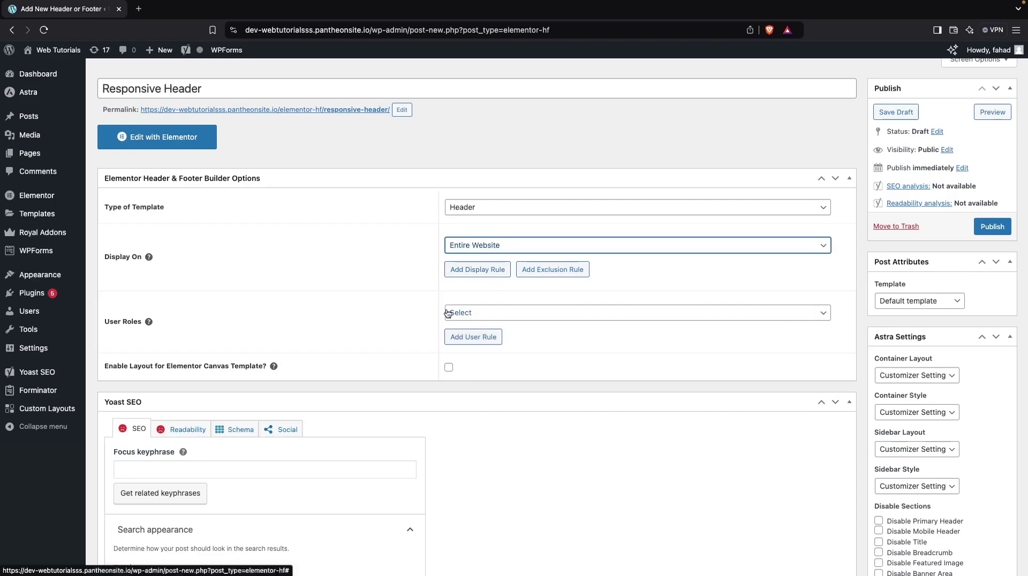
{"action": "scroll", "coordinate": [447, 310], "scroll_direction": "down", "scroll_amount": 1}
{"action": "scroll", "coordinate": [445, 307], "scroll_direction": "up", "scroll_amount": 3}
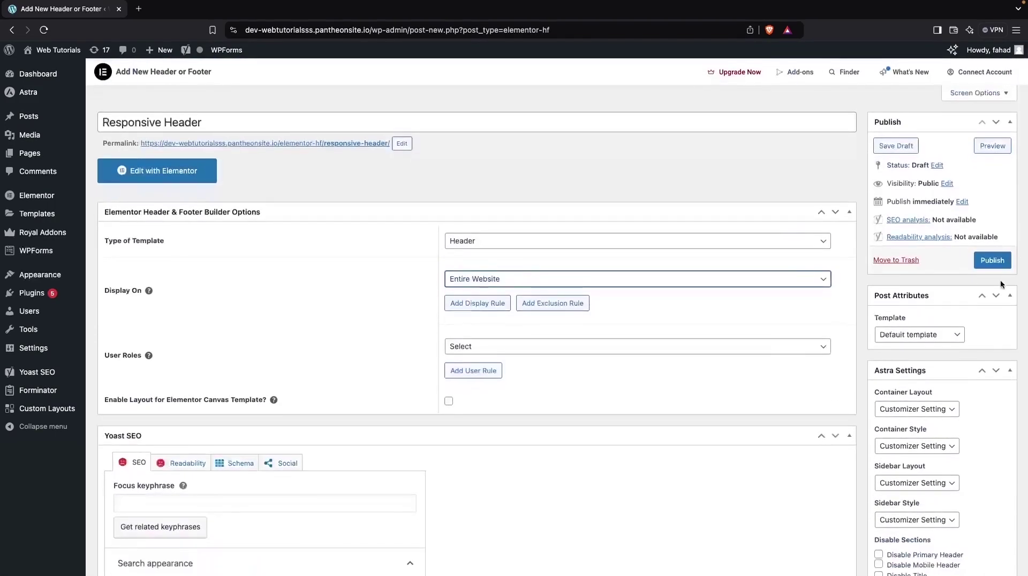
{"action": "left_click", "coordinate": [990, 263]}
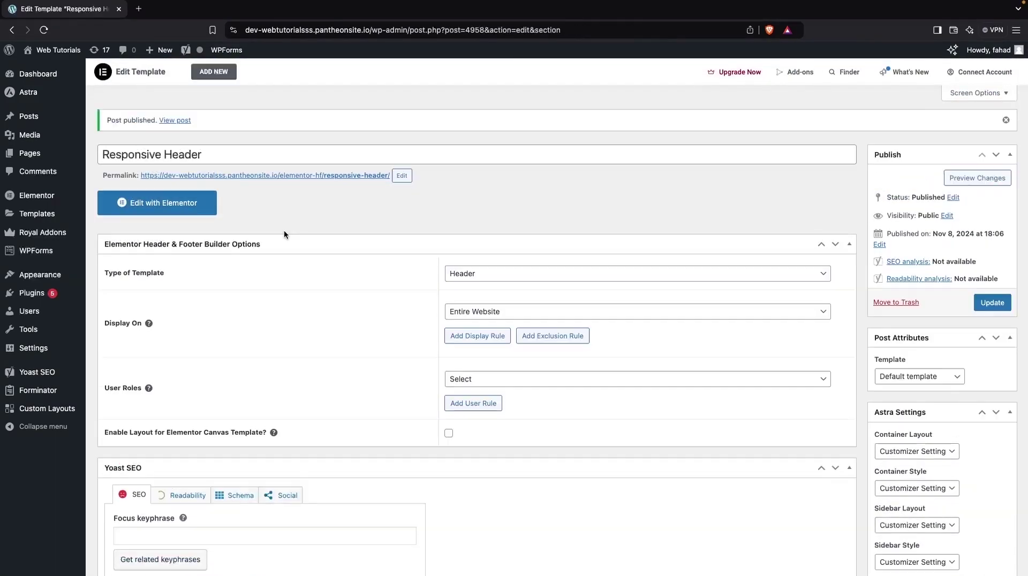
{"action": "left_click", "coordinate": [169, 206]}
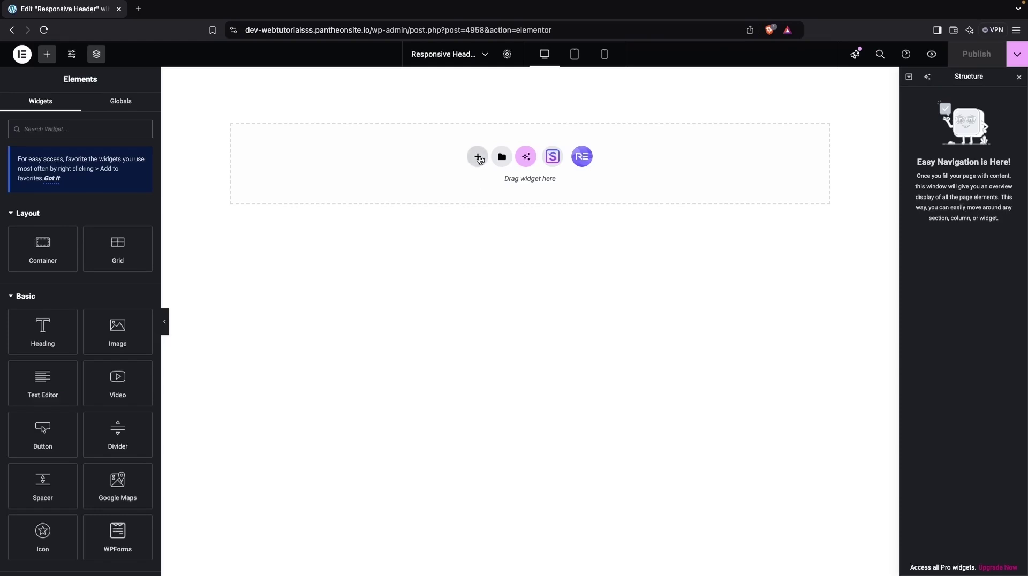
- Add a Flexbox container with the three-column structure to the header
{"action": "left_click", "coordinate": [478, 157]}
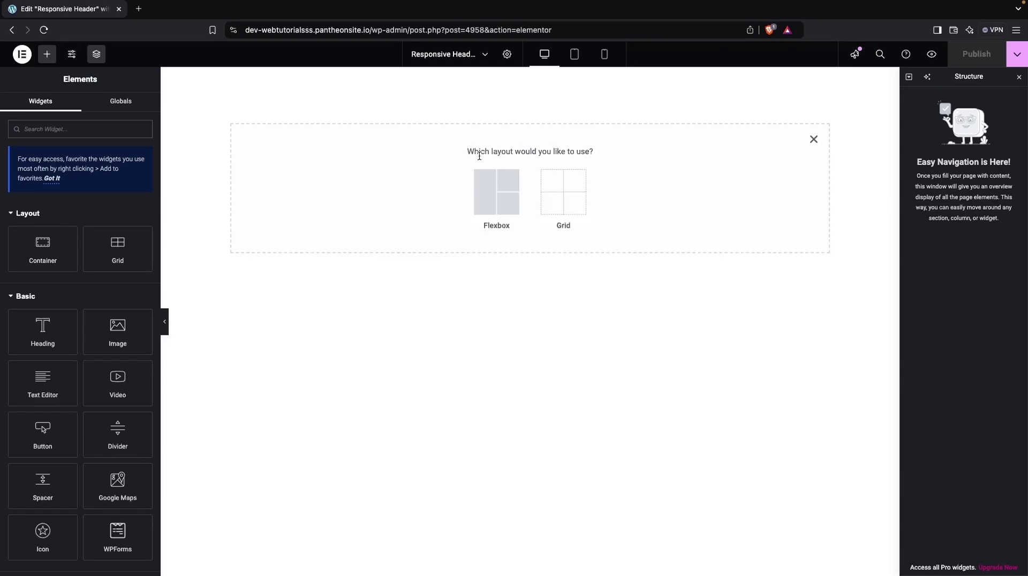
{"action": "left_click", "coordinate": [486, 196]}
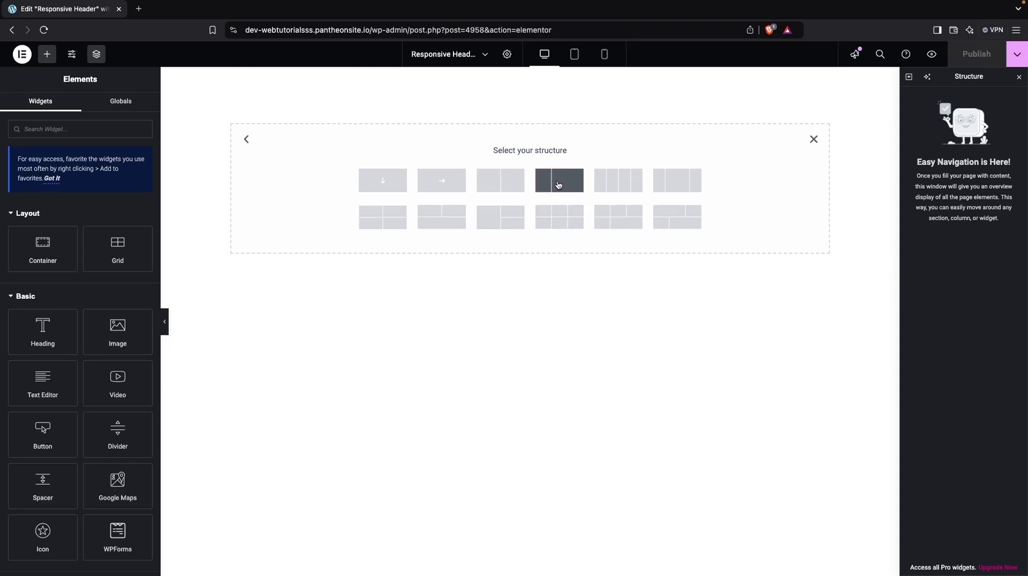
{"action": "left_click", "coordinate": [673, 182]}
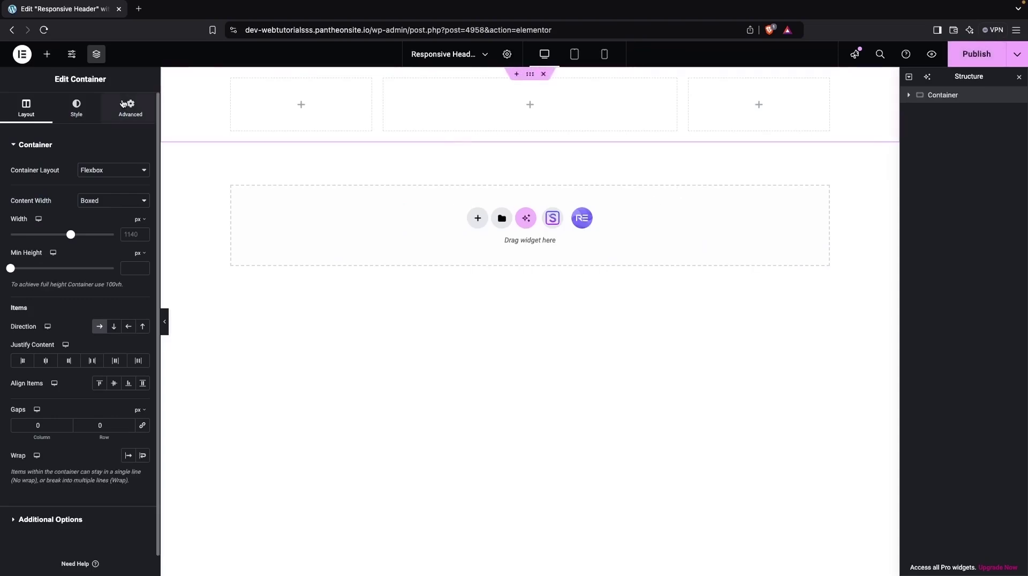
- Place an Image widget in the first column and a Navigation Menu in the middle column
{"action": "left_click", "coordinate": [46, 53]}
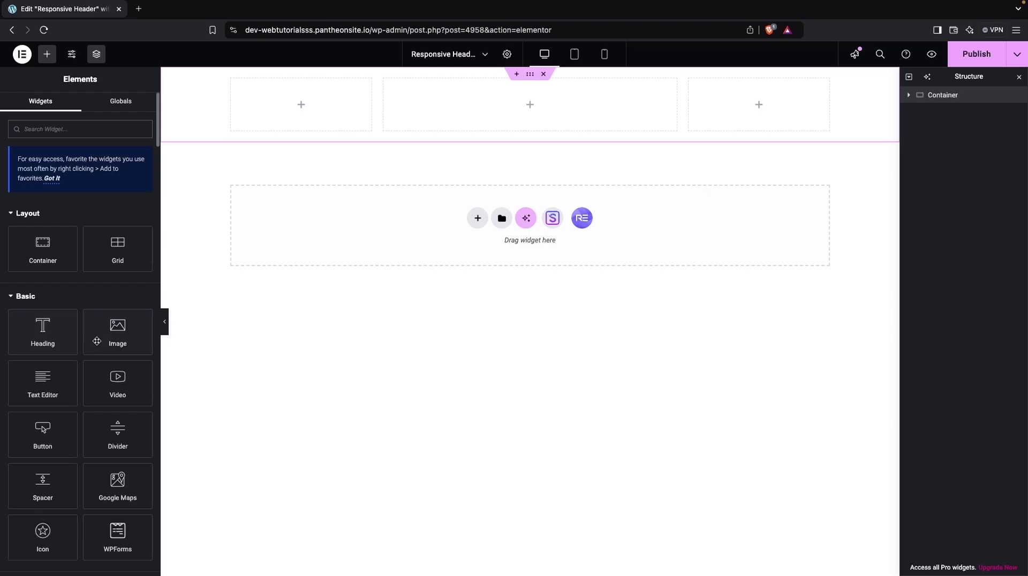
{"action": "left_click_drag", "start_coordinate": [108, 339], "coordinate": [278, 122]}
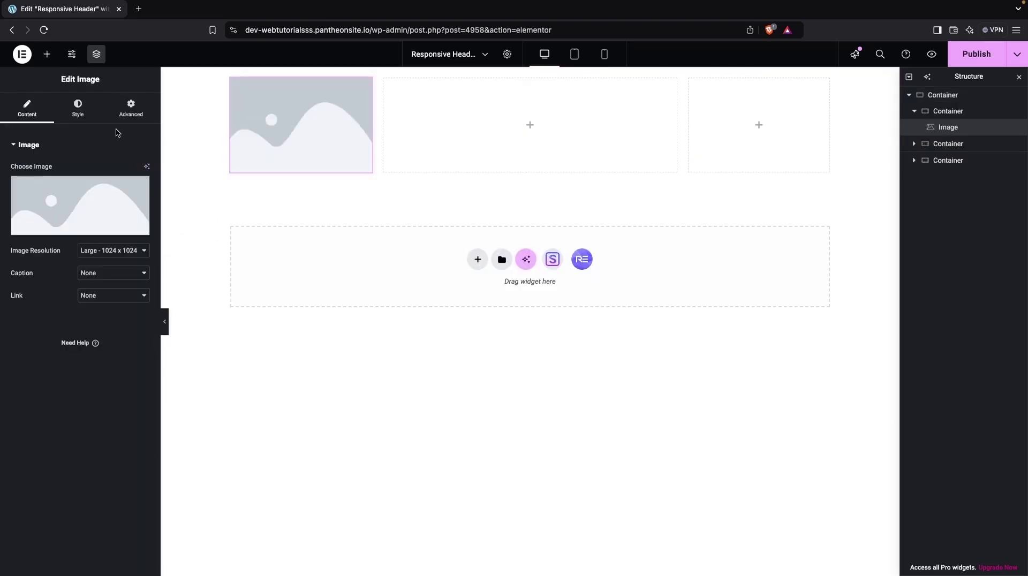
{"action": "left_click", "coordinate": [47, 53]}
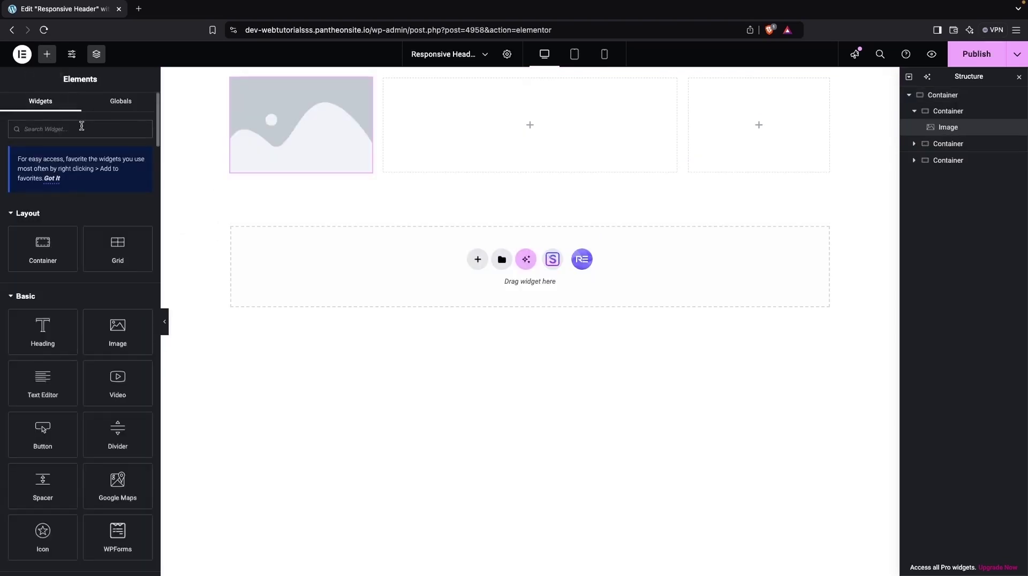
{"action": "type", "text": "menu"}
{"action": "left_click_drag", "start_coordinate": [109, 224], "coordinate": [458, 129]}
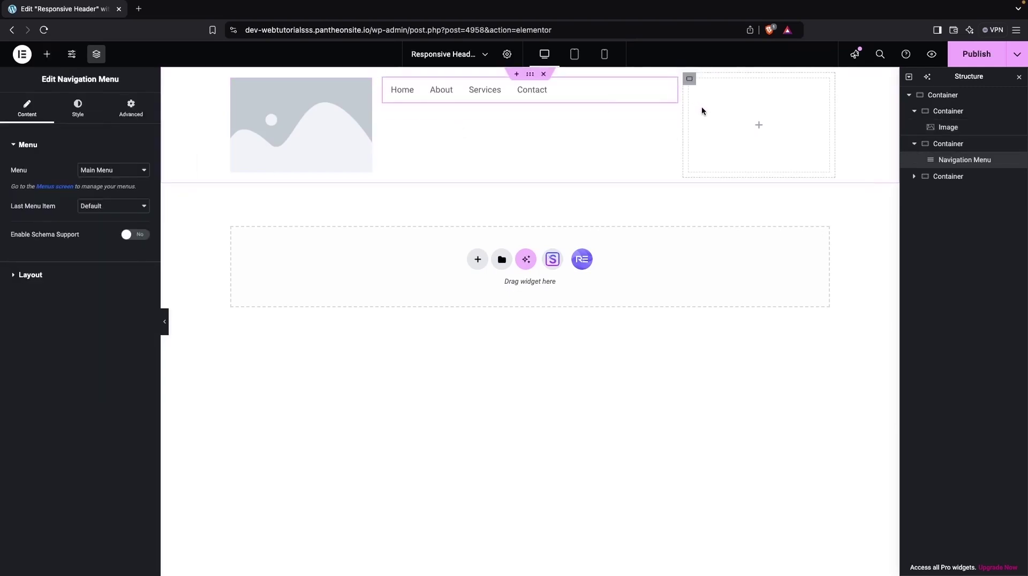
- Add a Button widget to the right column and label it 'Join US'
{"action": "left_click", "coordinate": [48, 54]}
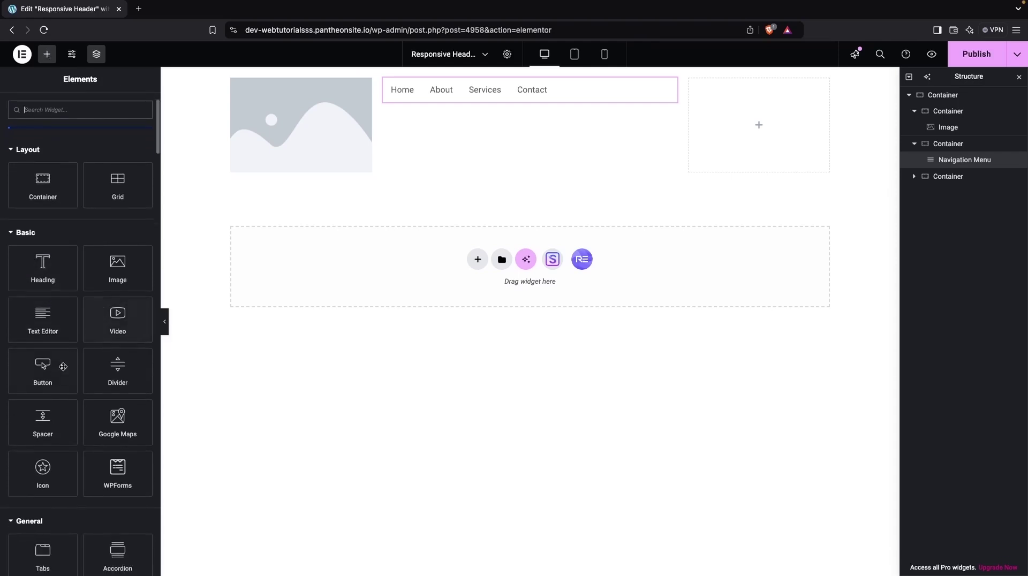
{"action": "left_click_drag", "start_coordinate": [49, 365], "coordinate": [740, 121]}
{"action": "triple_click", "coordinate": [112, 191]}
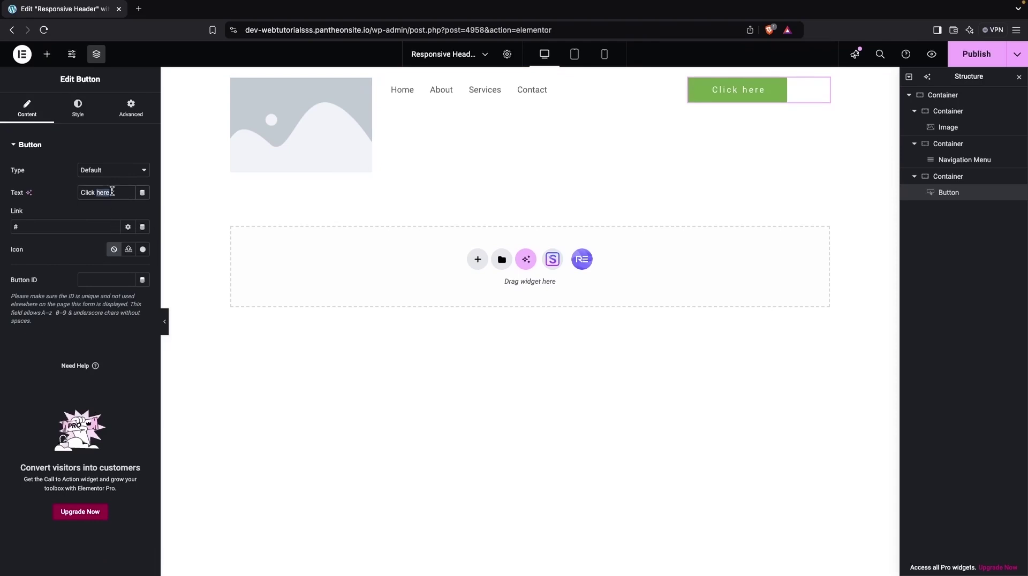
{"action": "type", "text": "Join US"}
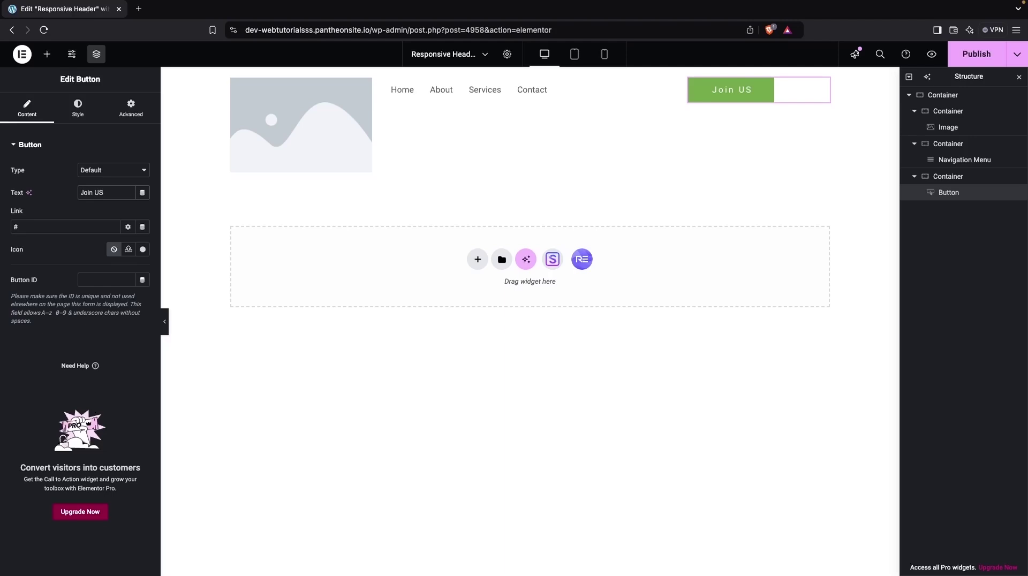
{"action": "left_click", "coordinate": [285, 114]}
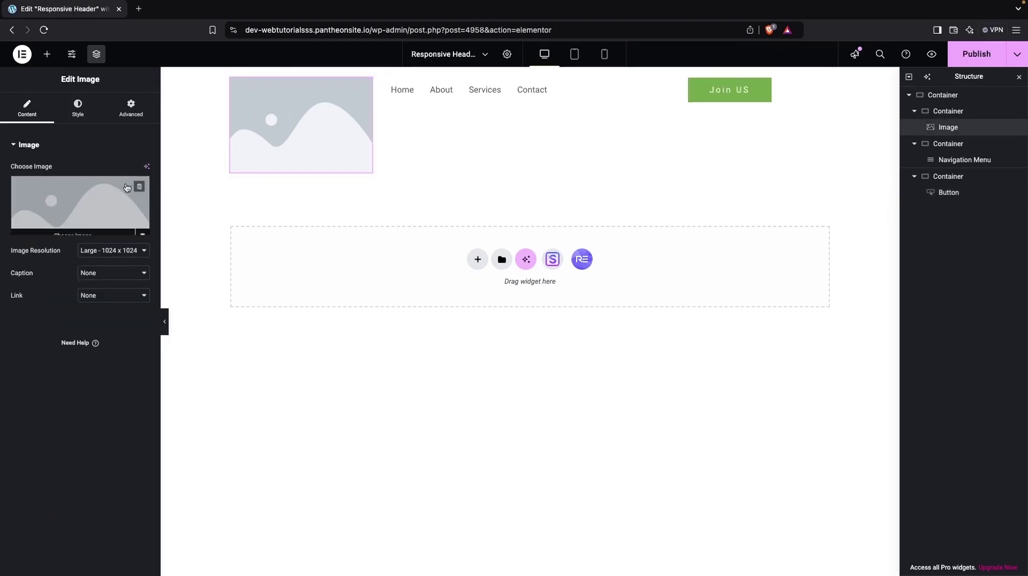
- Replace the placeholder image with the EARTH logo, Logo.png, from the Media Library
{"action": "left_click", "coordinate": [87, 196]}
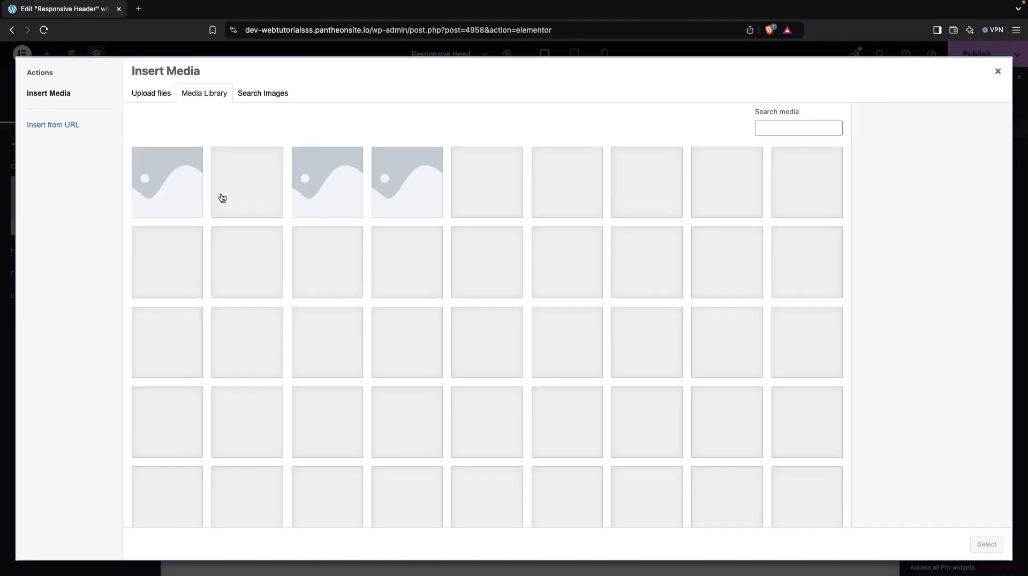
{"action": "scroll", "coordinate": [222, 197], "scroll_direction": "down", "scroll_amount": 15}
{"action": "left_click", "coordinate": [253, 353]}
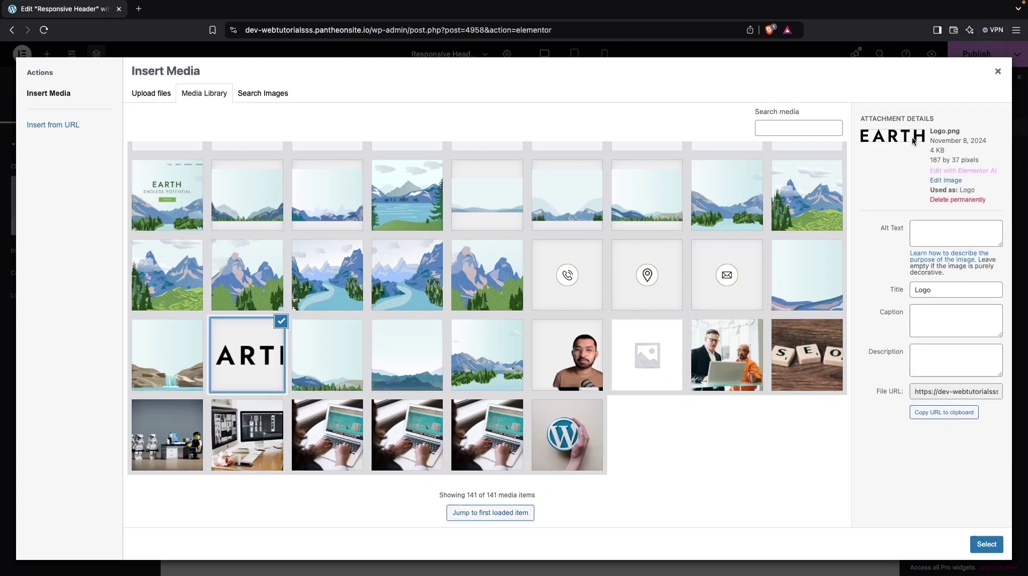
{"action": "left_click", "coordinate": [986, 545]}
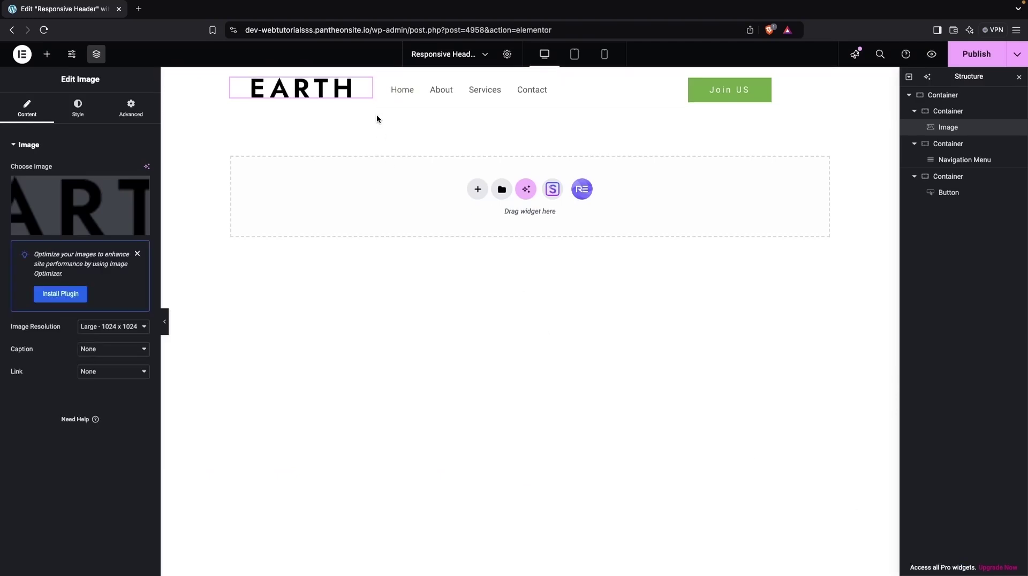
{"action": "left_click", "coordinate": [384, 79]}
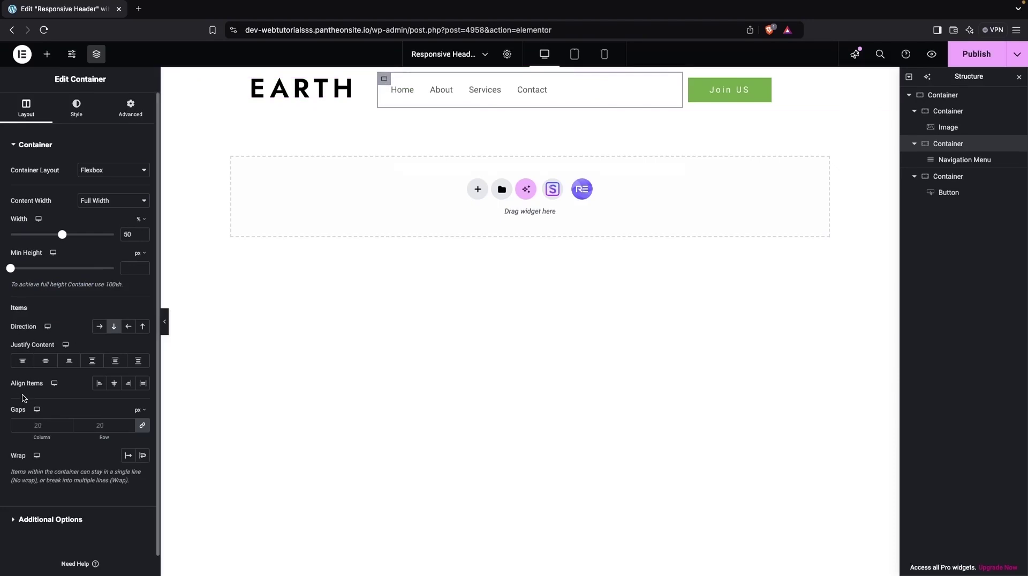
- Set Align Items to Center for both the nav-menu container and the Join US button container
{"action": "left_click", "coordinate": [114, 383]}
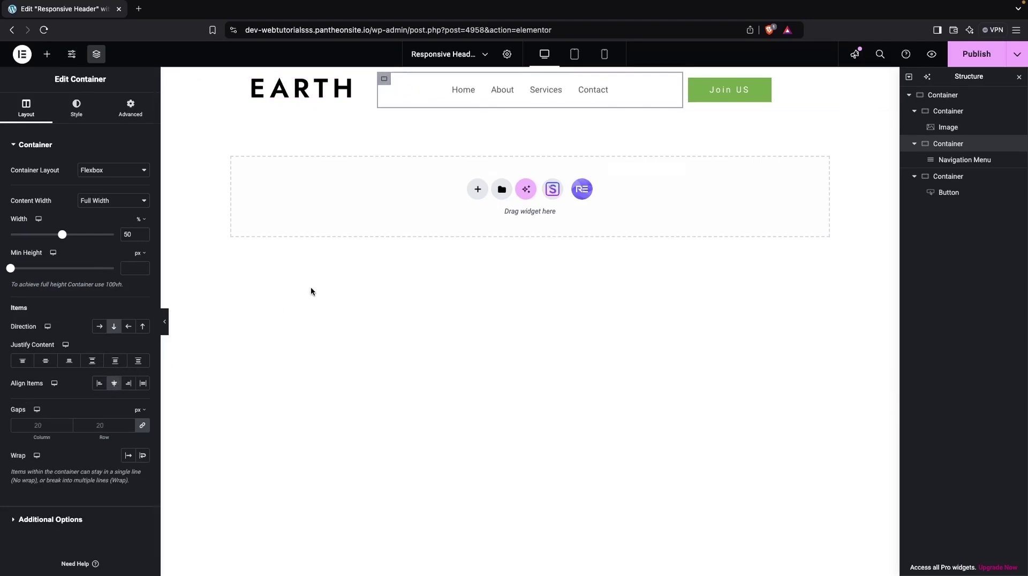
{"action": "left_click", "coordinate": [728, 105]}
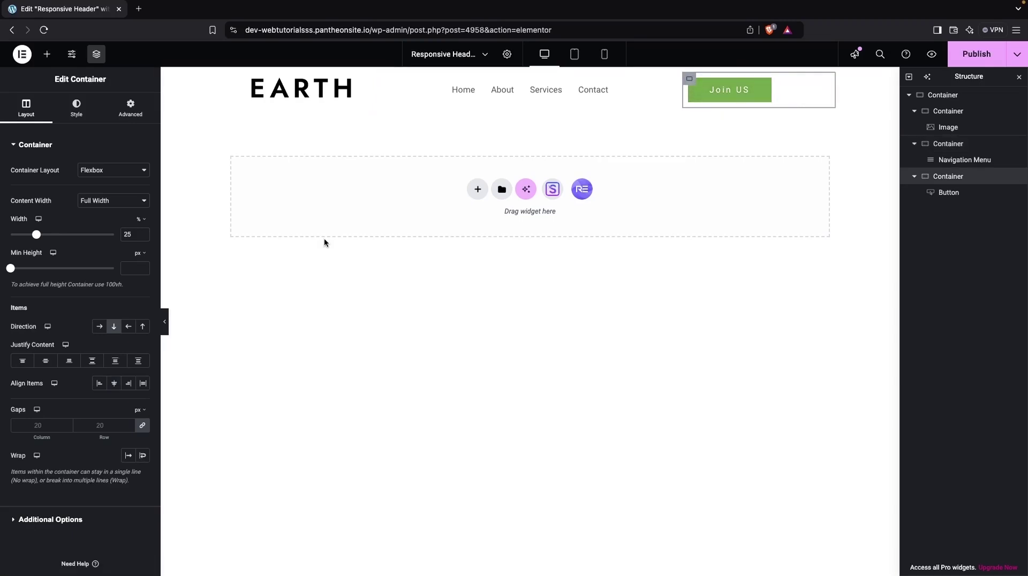
{"action": "left_click", "coordinate": [130, 383]}
{"action": "left_click", "coordinate": [130, 384]}
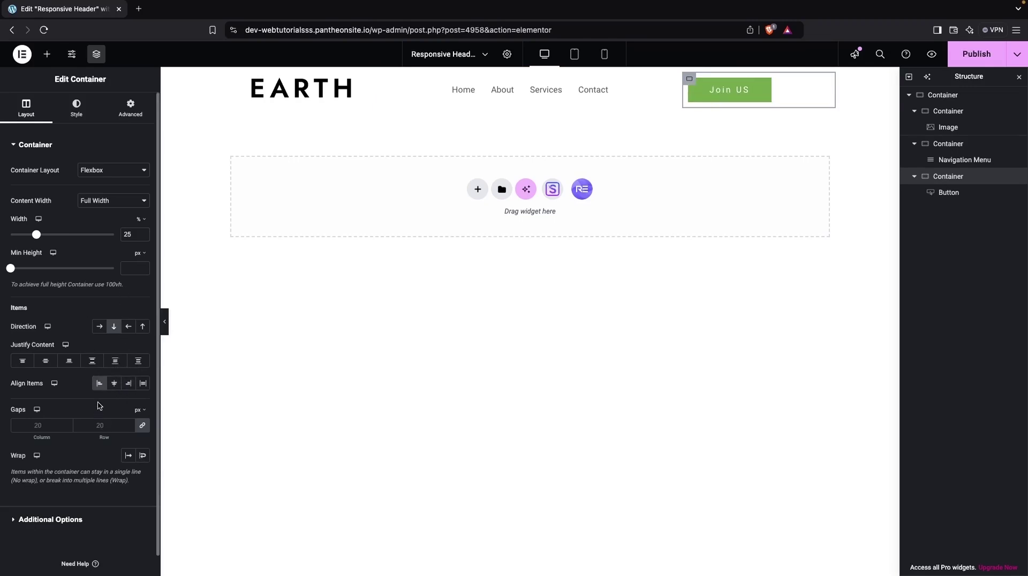
{"action": "left_click", "coordinate": [130, 383]}
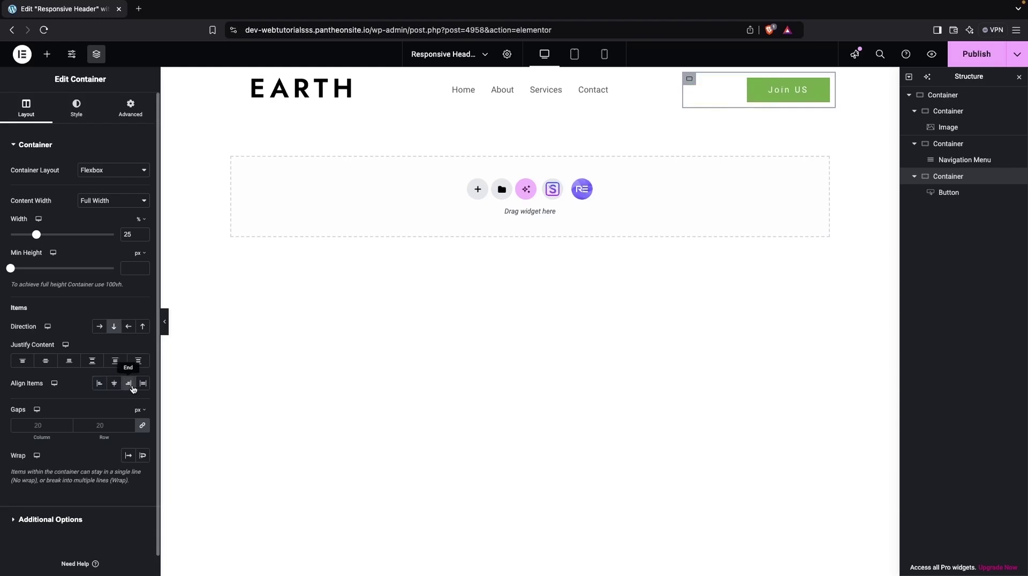
{"action": "left_click", "coordinate": [114, 383]}
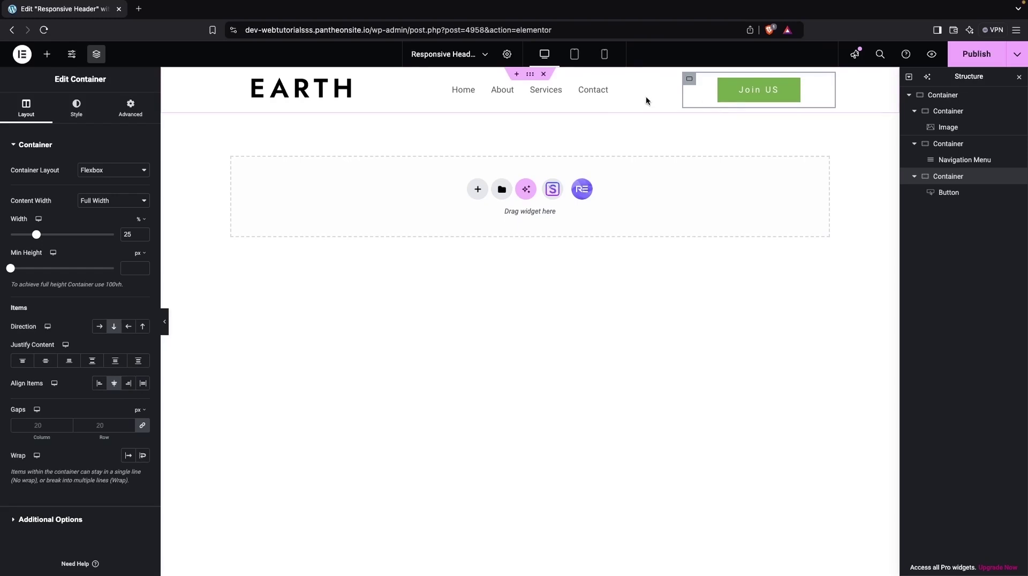
{"action": "left_click", "coordinate": [605, 95]}
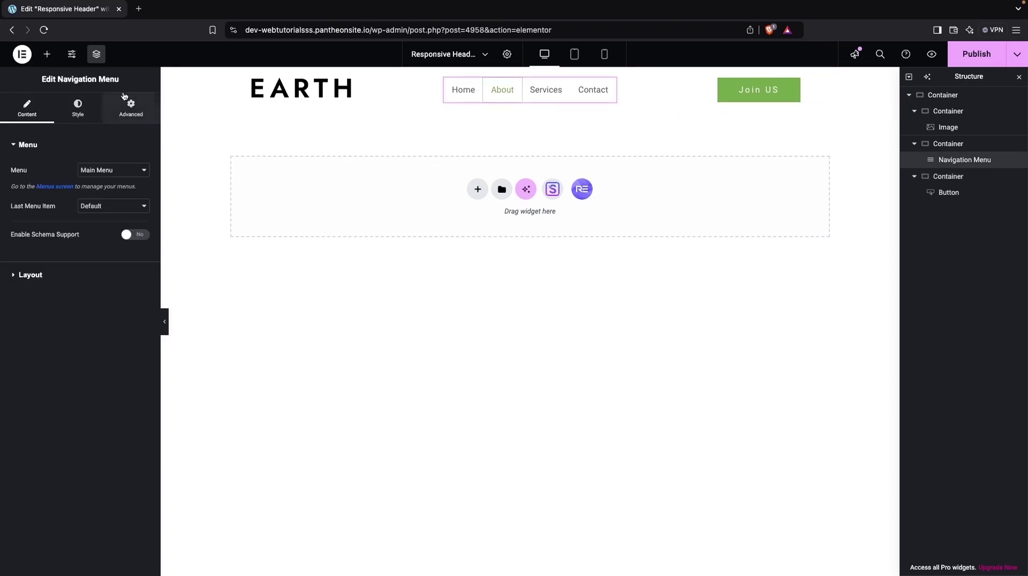
- Set the menu text colour to Theme Color 2 and the hover text colour to black
{"action": "left_click", "coordinate": [77, 119]}
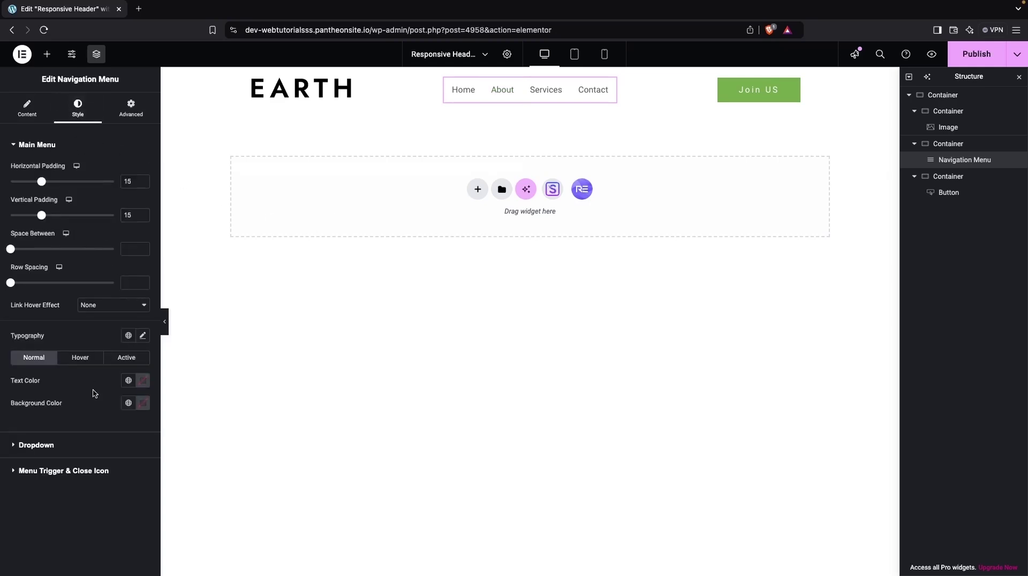
{"action": "left_click", "coordinate": [141, 380]}
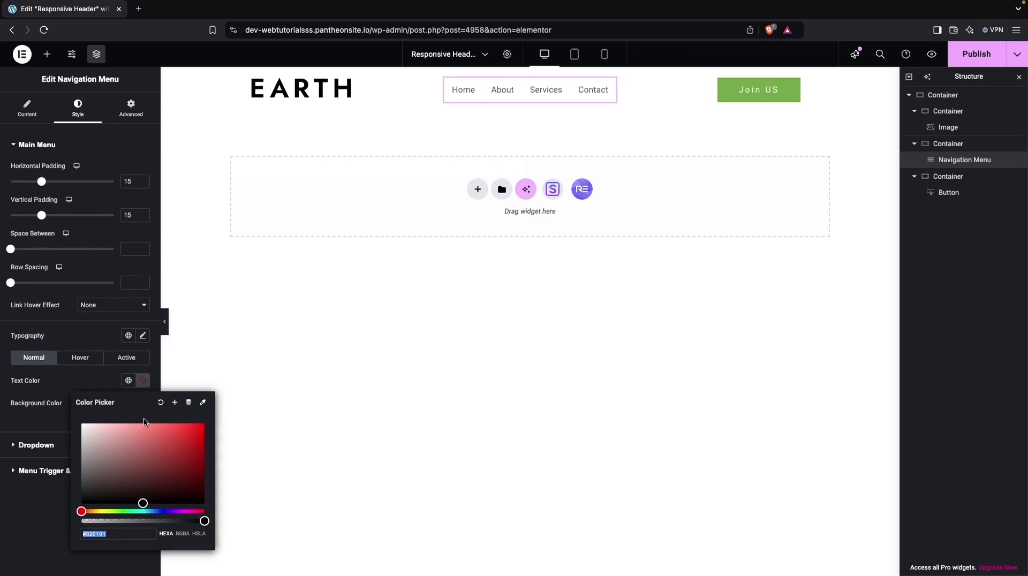
{"action": "left_click", "coordinate": [128, 380]}
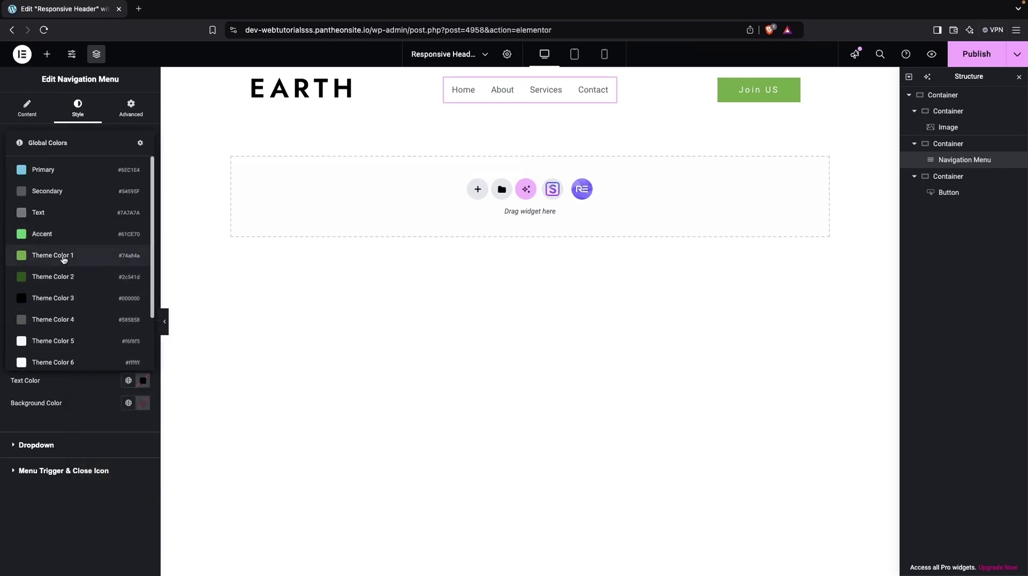
{"action": "left_click", "coordinate": [62, 275]}
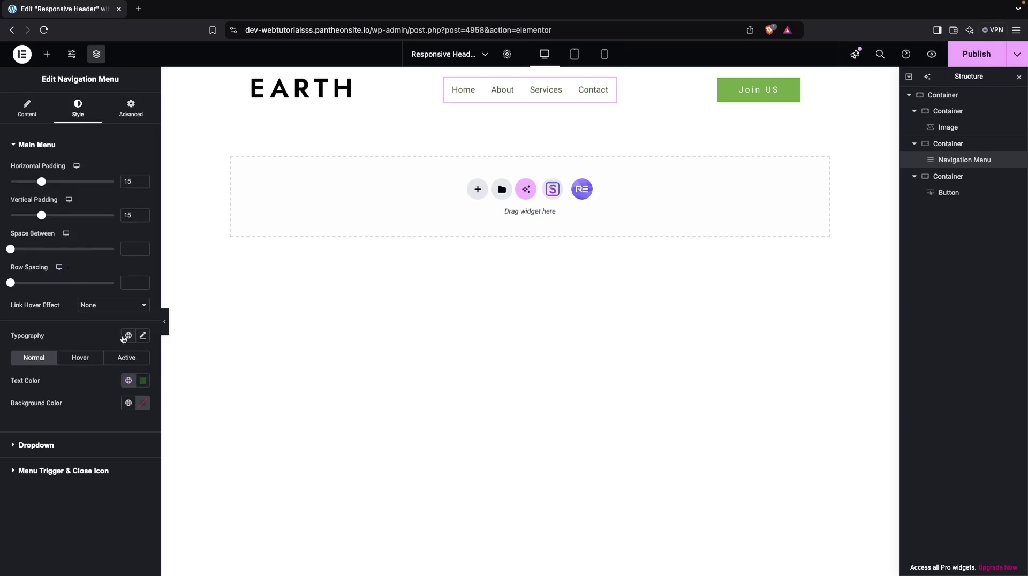
{"action": "left_click", "coordinate": [86, 359]}
{"action": "left_click", "coordinate": [142, 381]}
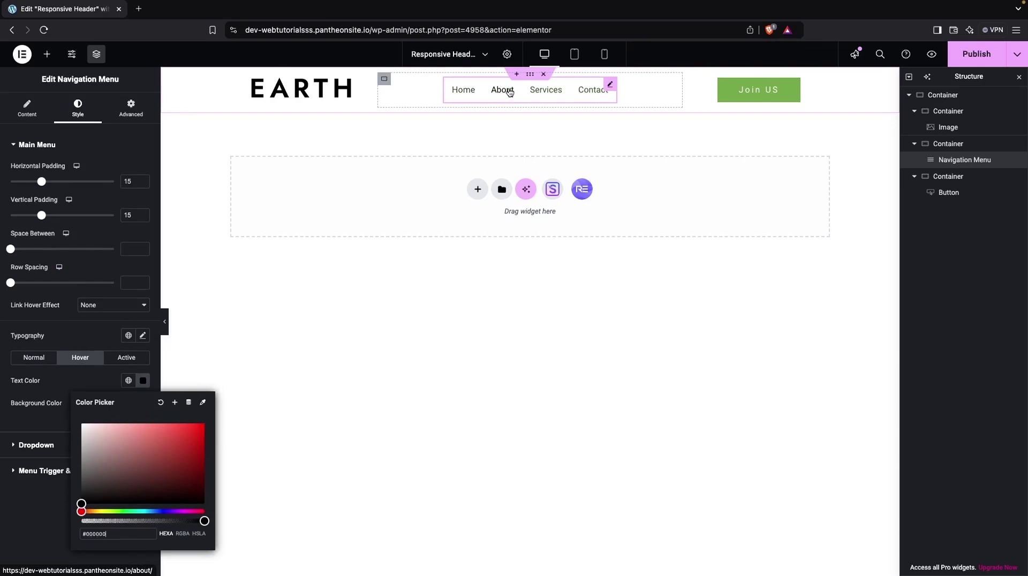
{"action": "left_click", "coordinate": [69, 382]}
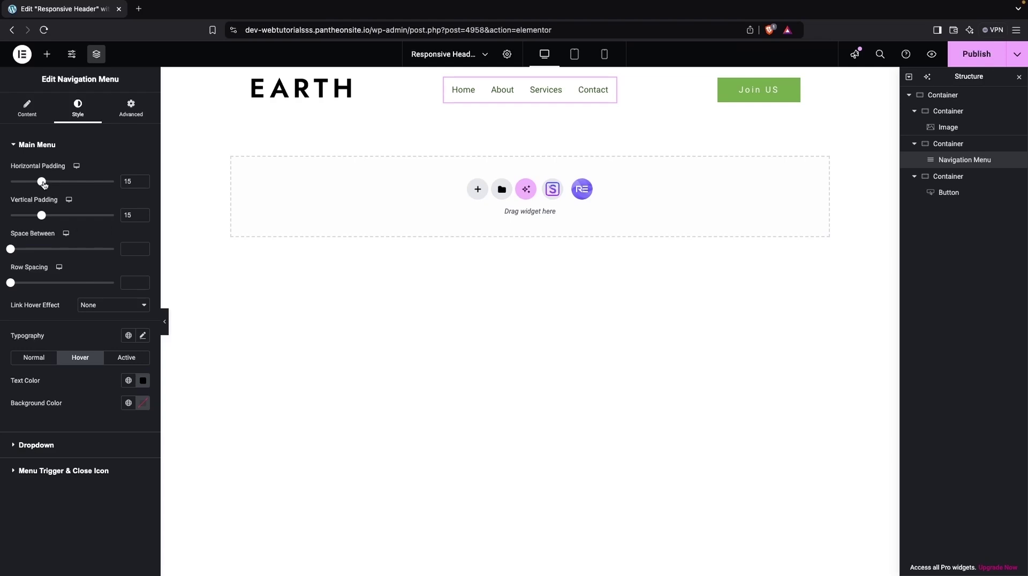
- Set menu link horizontal padding to 35, vertical padding to 15, and item spacing to 0
{"action": "left_click_drag", "start_coordinate": [43, 185], "coordinate": [84, 182]}
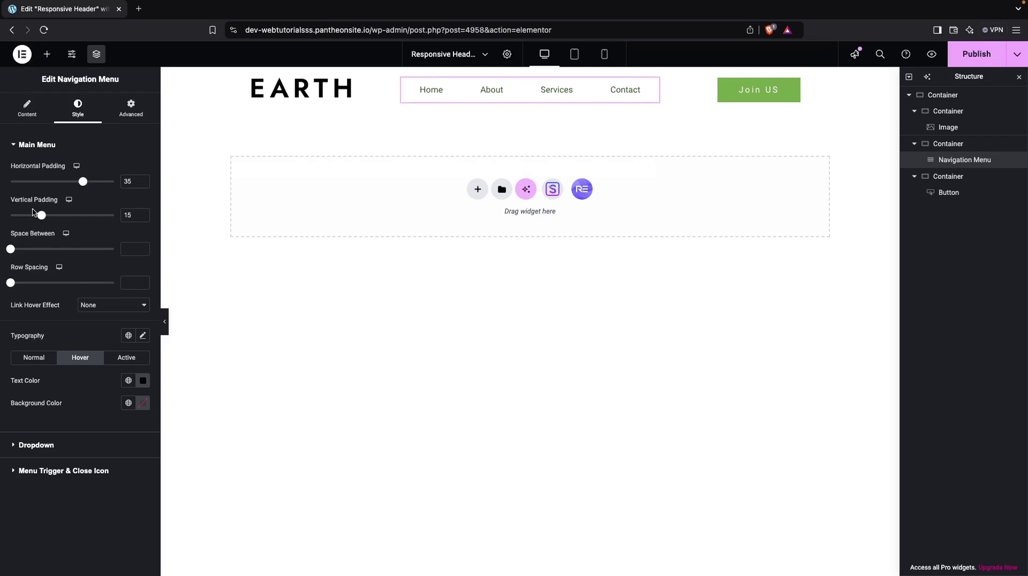
{"action": "left_click_drag", "start_coordinate": [42, 217], "coordinate": [60, 216]}
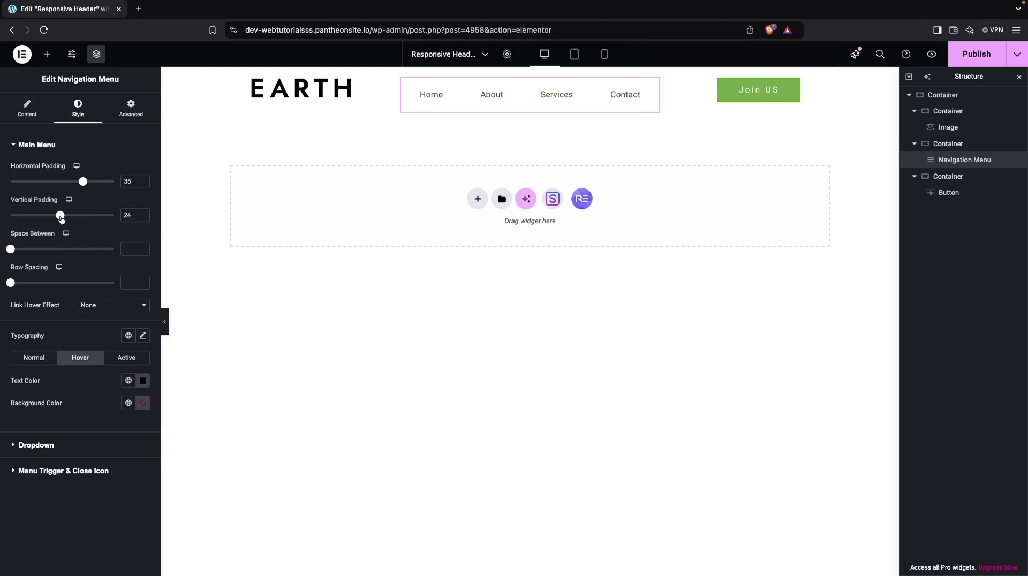
{"action": "left_click_drag", "start_coordinate": [59, 217], "coordinate": [41, 216]}
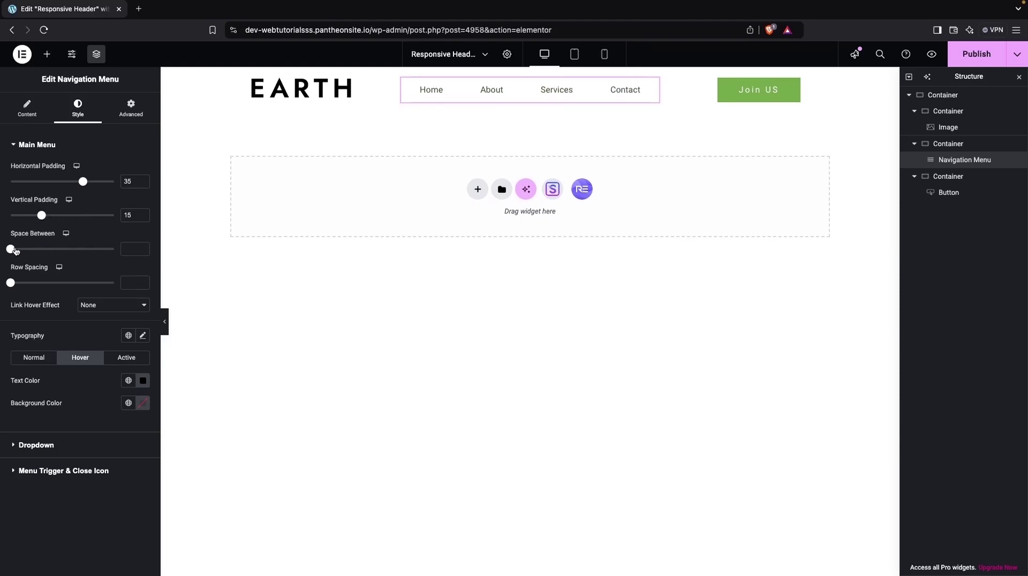
{"action": "left_click_drag", "start_coordinate": [13, 251], "coordinate": [27, 253]}
{"action": "mouse_move", "coordinate": [10, 288]}
{"action": "left_mouse_down"}
{"action": "mouse_move", "coordinate": [35, 287]}
{"action": "mouse_move", "coordinate": [2, 288]}
{"action": "left_mouse_up"}
- Expand the Dropdown and Menu Trigger & Close Icon style sections
{"action": "left_click", "coordinate": [52, 359]}
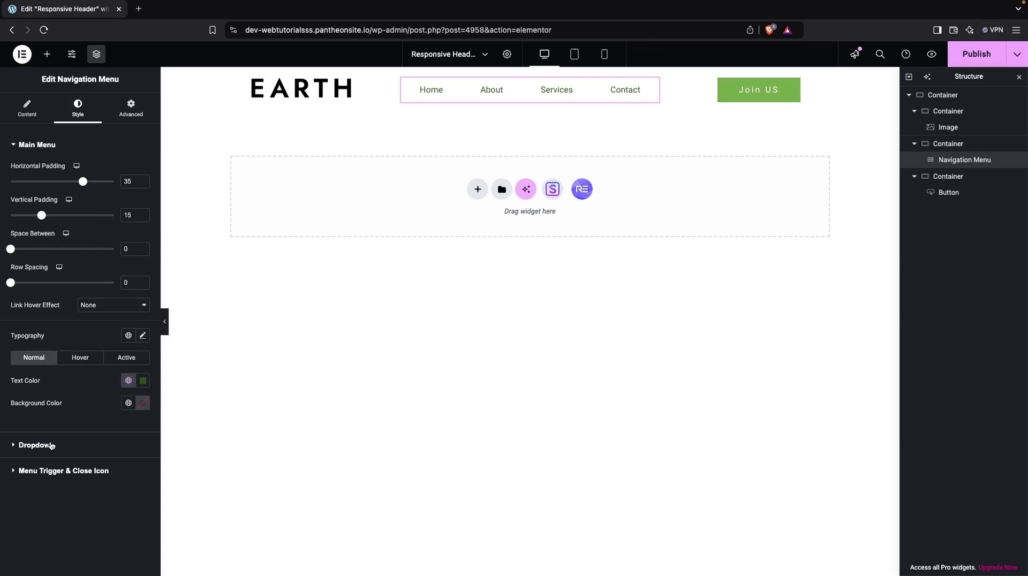
{"action": "left_click", "coordinate": [18, 444]}
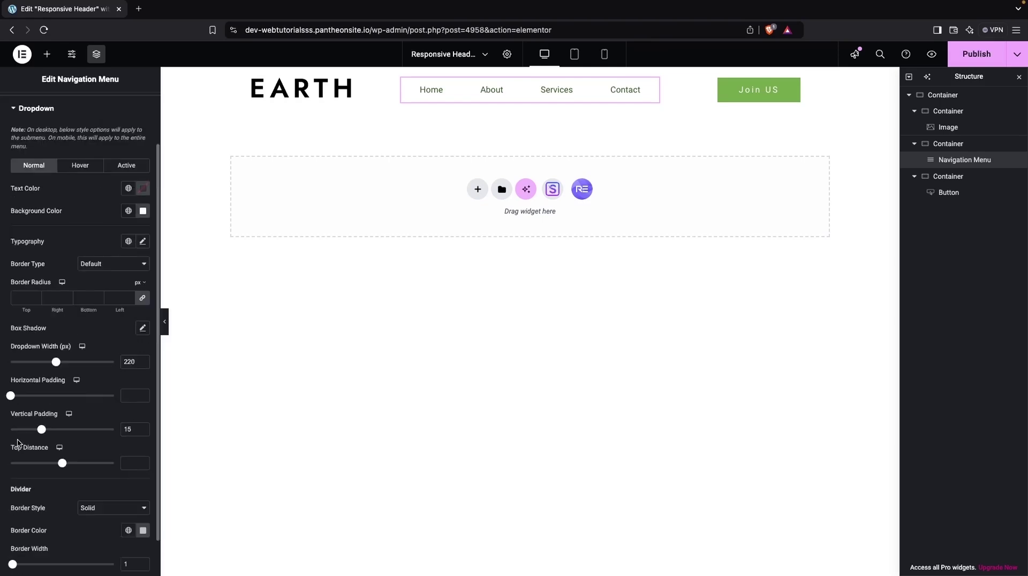
{"action": "scroll", "coordinate": [65, 305], "scroll_direction": "down", "scroll_amount": 1}
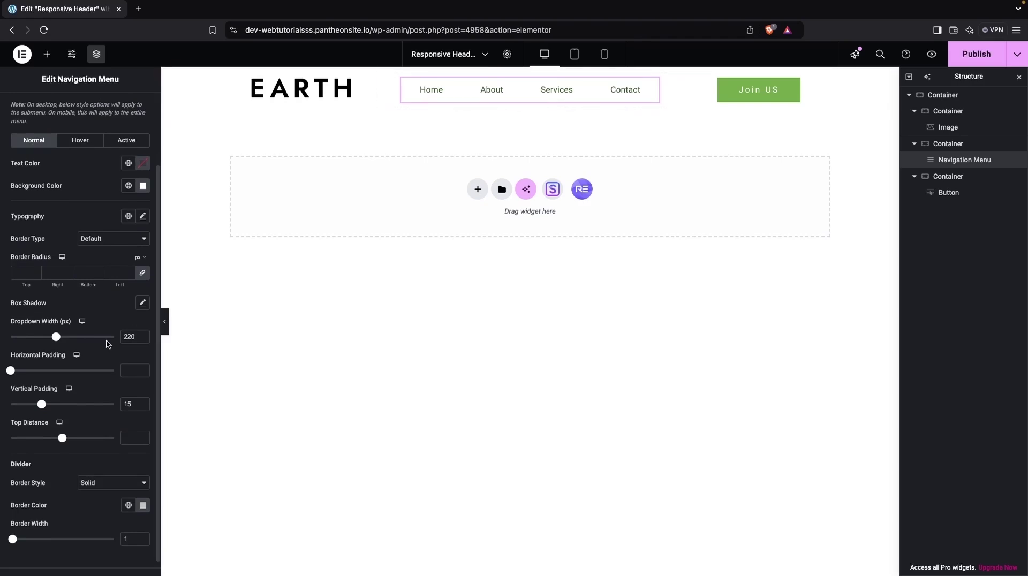
{"action": "scroll", "coordinate": [18, 500], "scroll_direction": "down", "scroll_amount": 1}
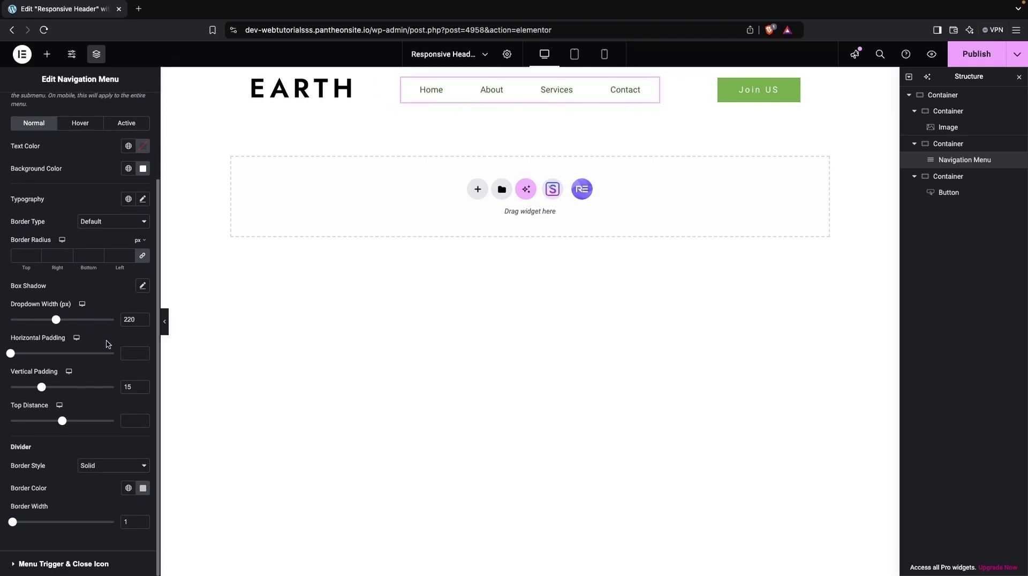
{"action": "left_click", "coordinate": [9, 568]}
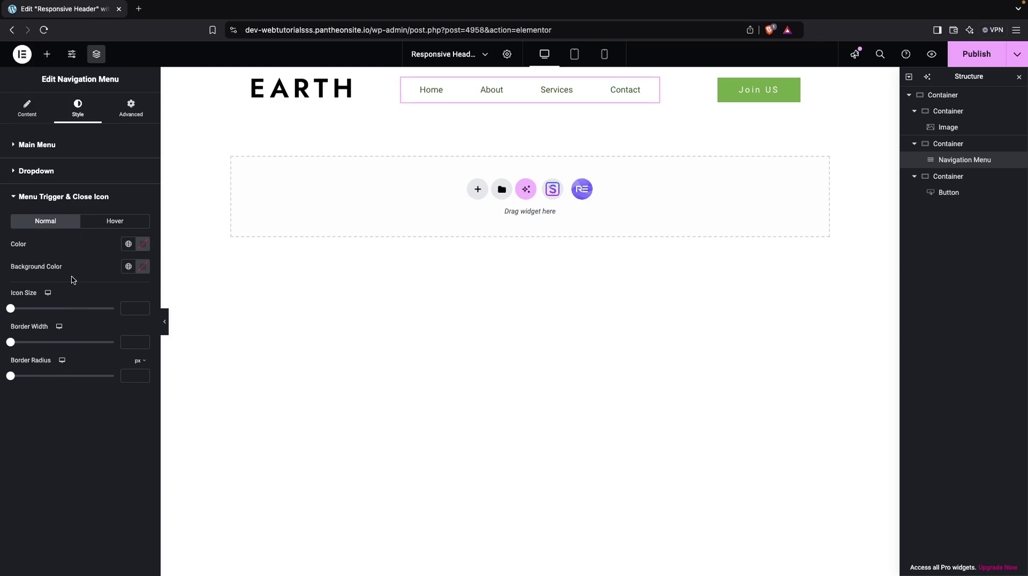
- Keep the menu Layout Horizontal and set Responsive Breakpoint to Mobile (768px >)
{"action": "left_click", "coordinate": [27, 107]}
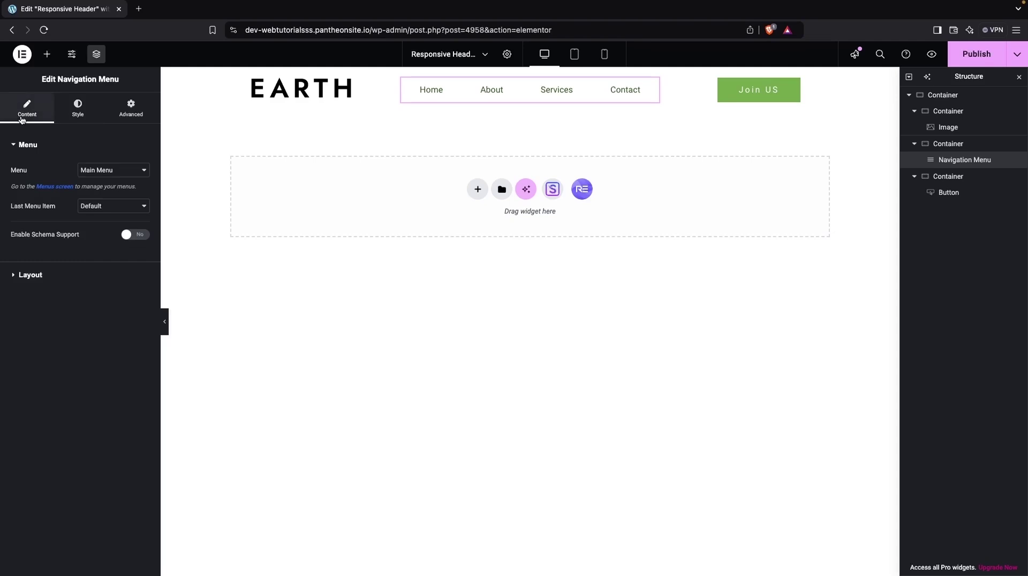
{"action": "left_click", "coordinate": [16, 276]}
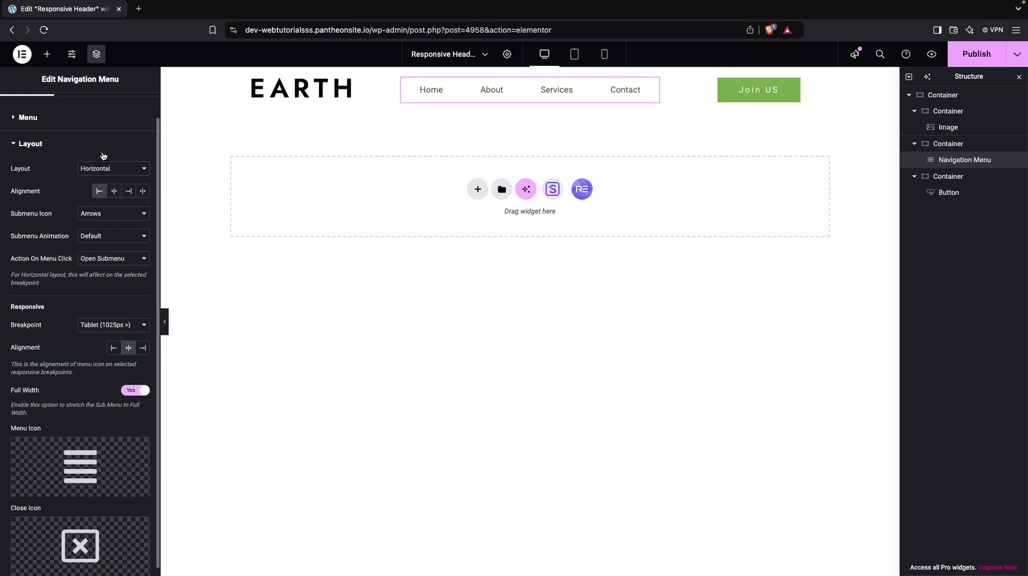
{"action": "left_click", "coordinate": [106, 170]}
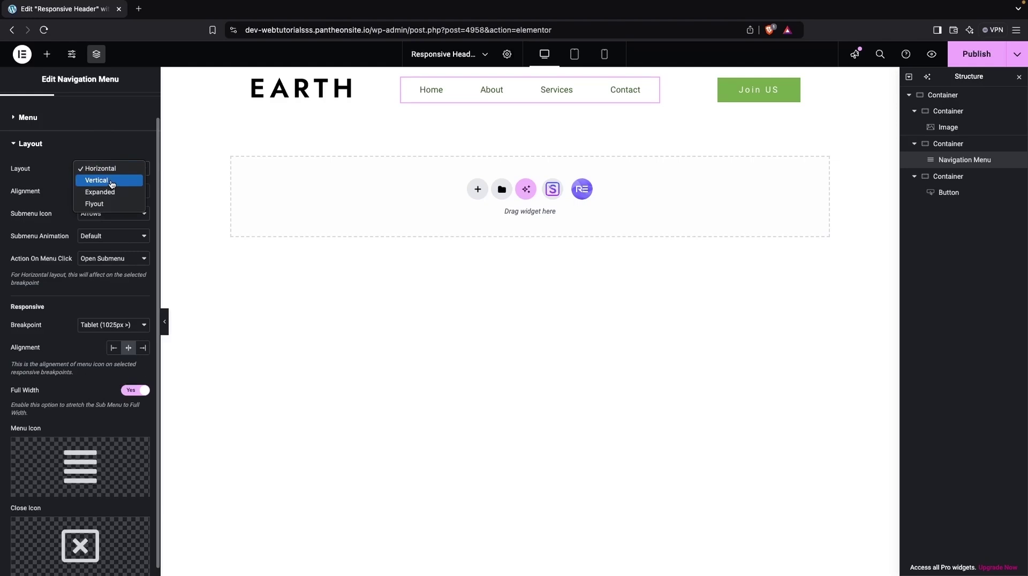
{"action": "left_click", "coordinate": [111, 183]}
{"action": "left_click", "coordinate": [111, 187]}
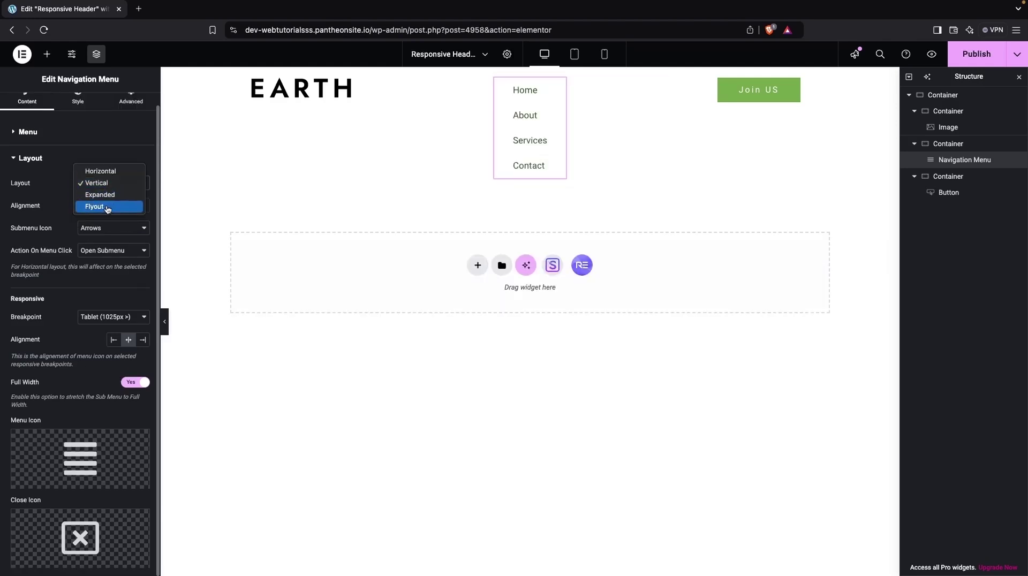
{"action": "left_click", "coordinate": [103, 172]}
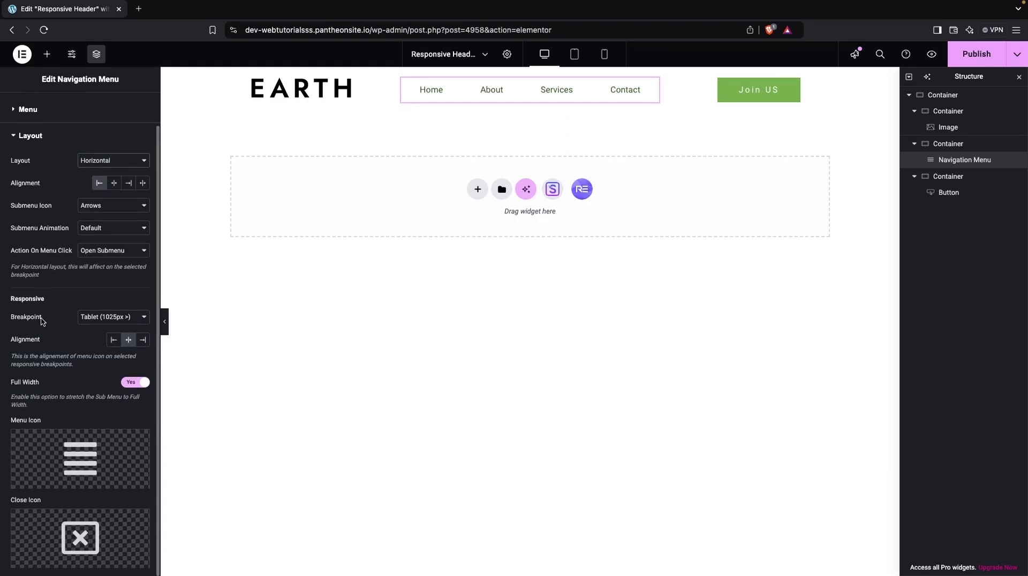
{"action": "left_click", "coordinate": [101, 326]}
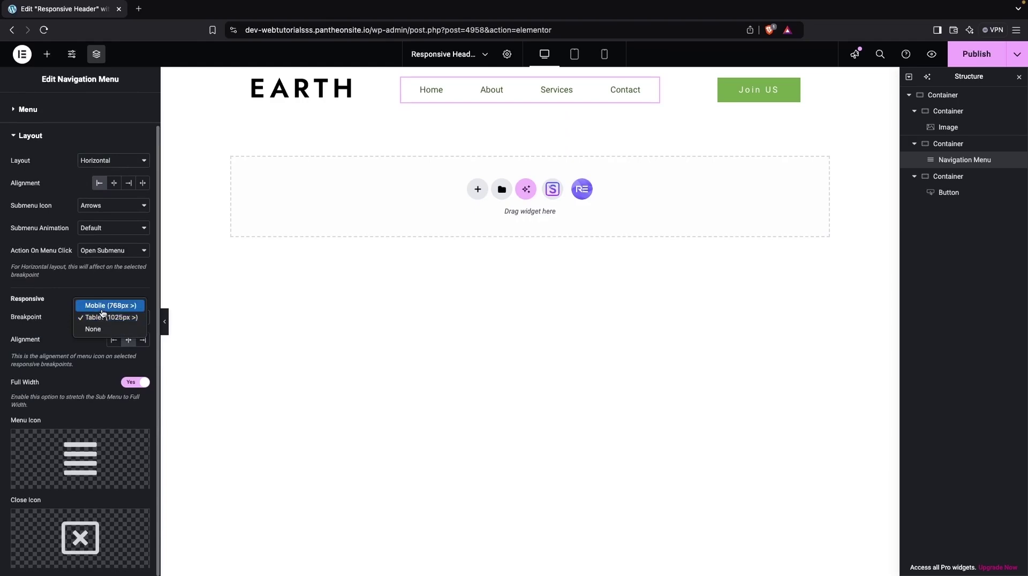
{"action": "left_click", "coordinate": [104, 307]}
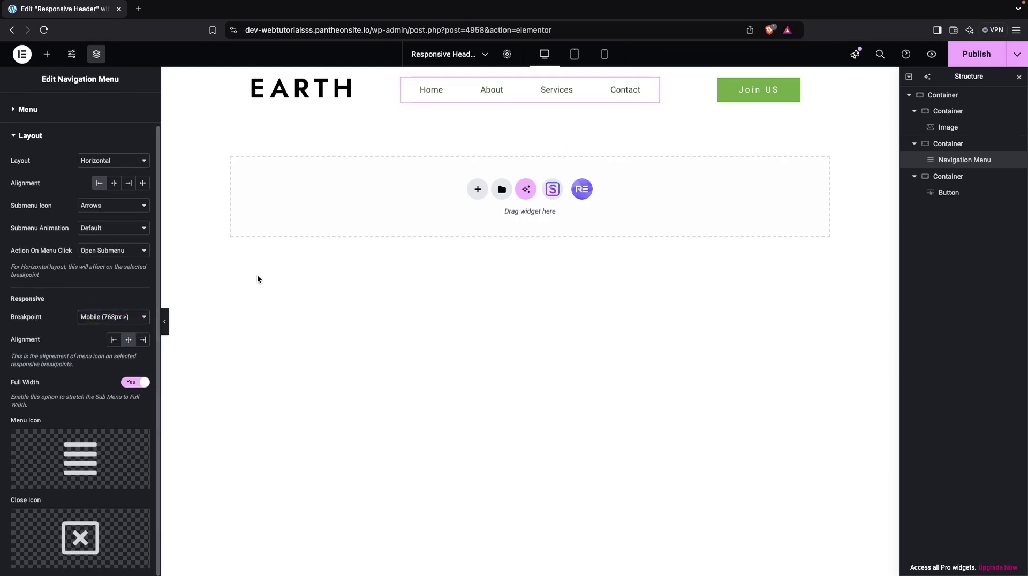
- Set the Join US button's text colour to Theme Color 2 dark green
{"action": "left_click", "coordinate": [753, 96]}
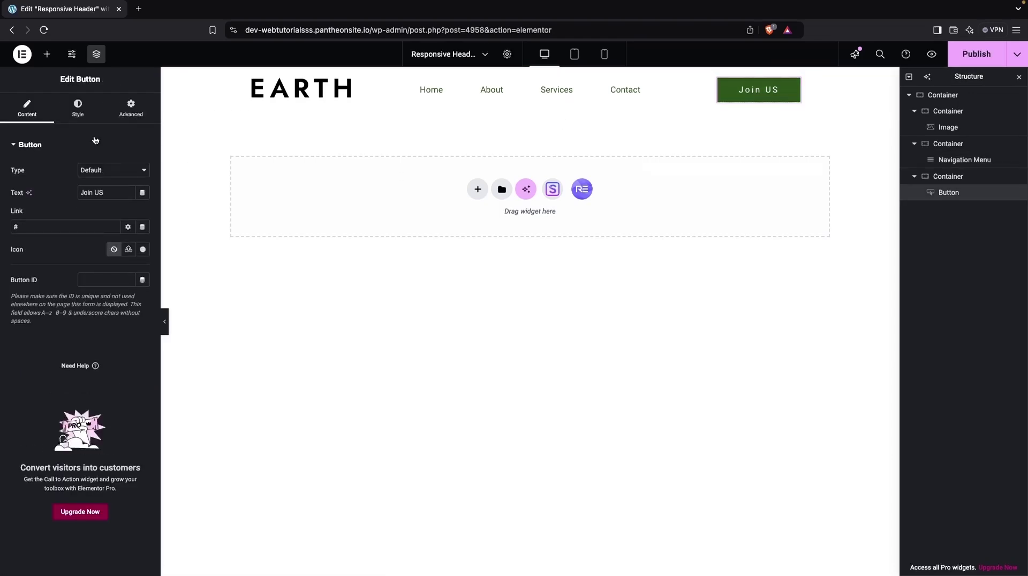
{"action": "left_click", "coordinate": [68, 108]}
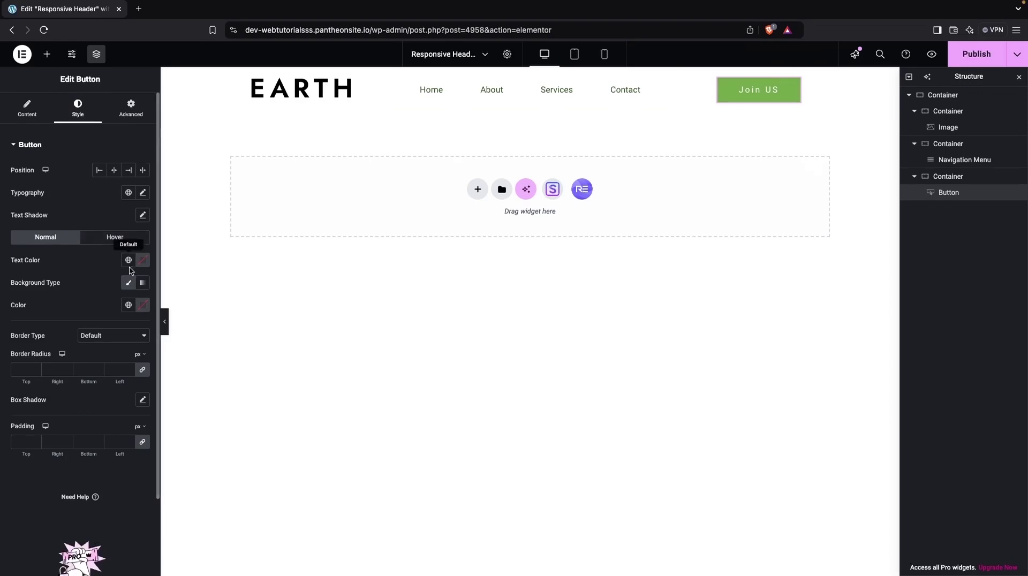
{"action": "left_click", "coordinate": [143, 312]}
{"action": "left_click", "coordinate": [129, 304]}
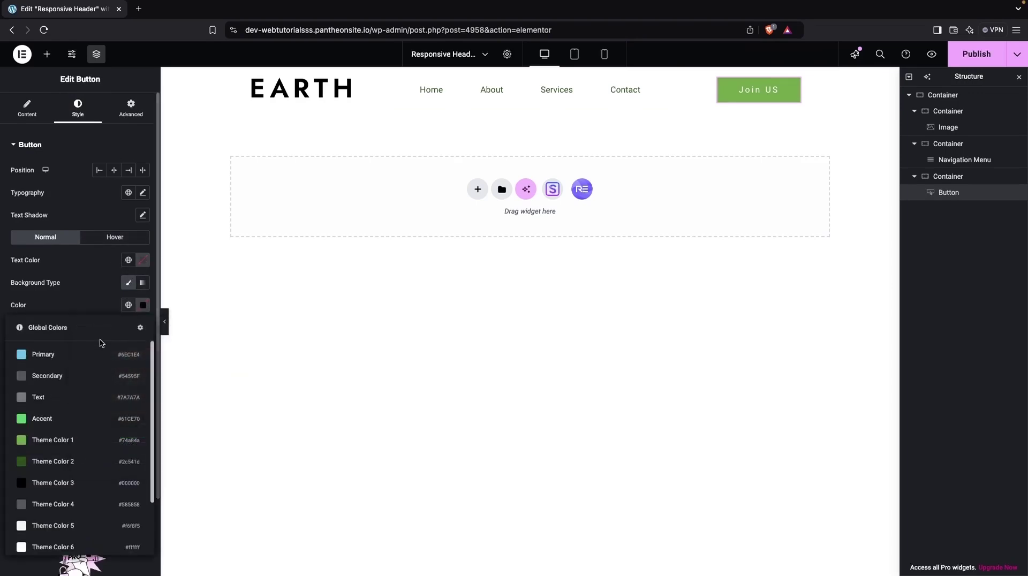
{"action": "left_click", "coordinate": [62, 461]}
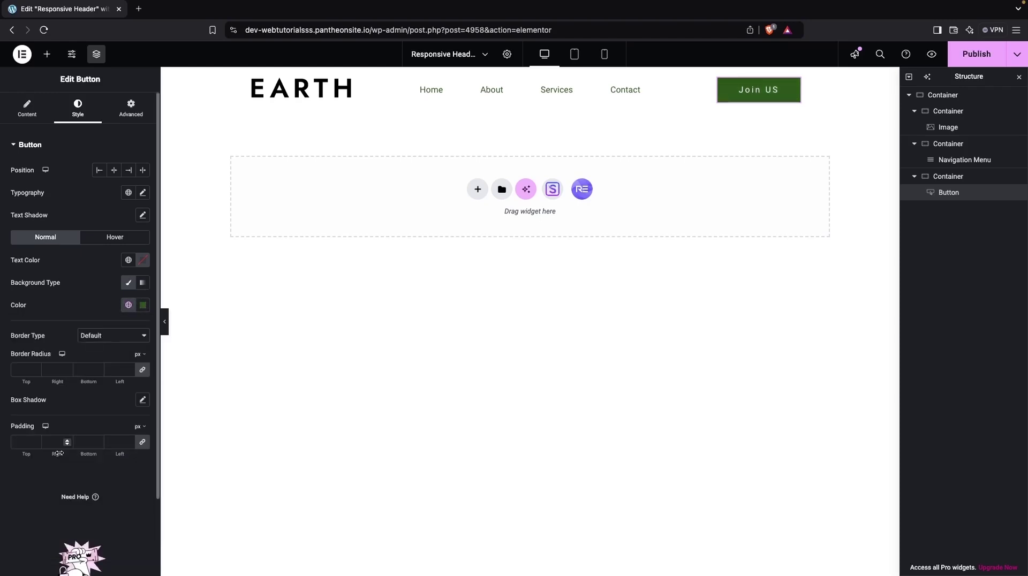
{"action": "left_click", "coordinate": [128, 260]}
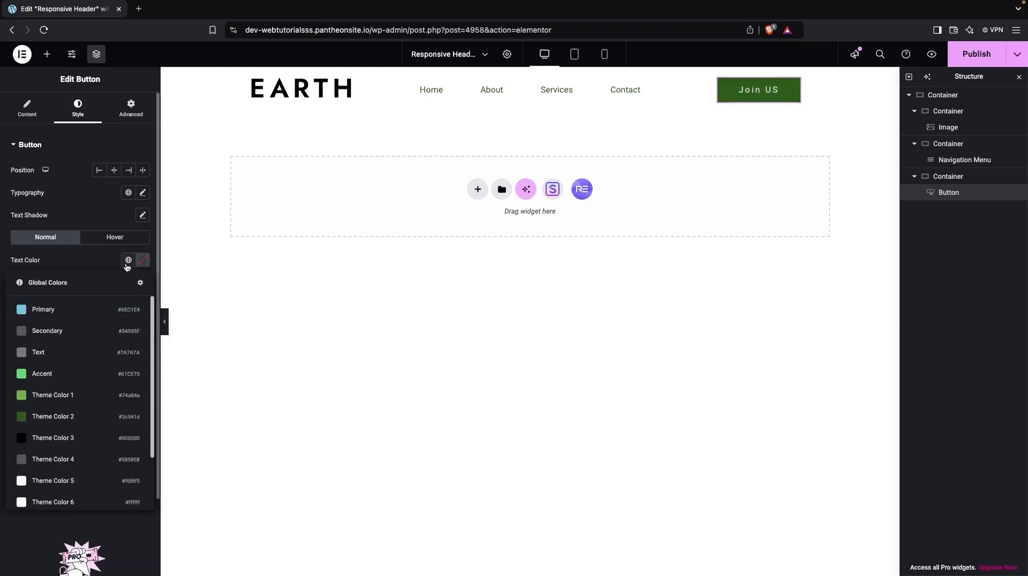
{"action": "left_click", "coordinate": [51, 423]}
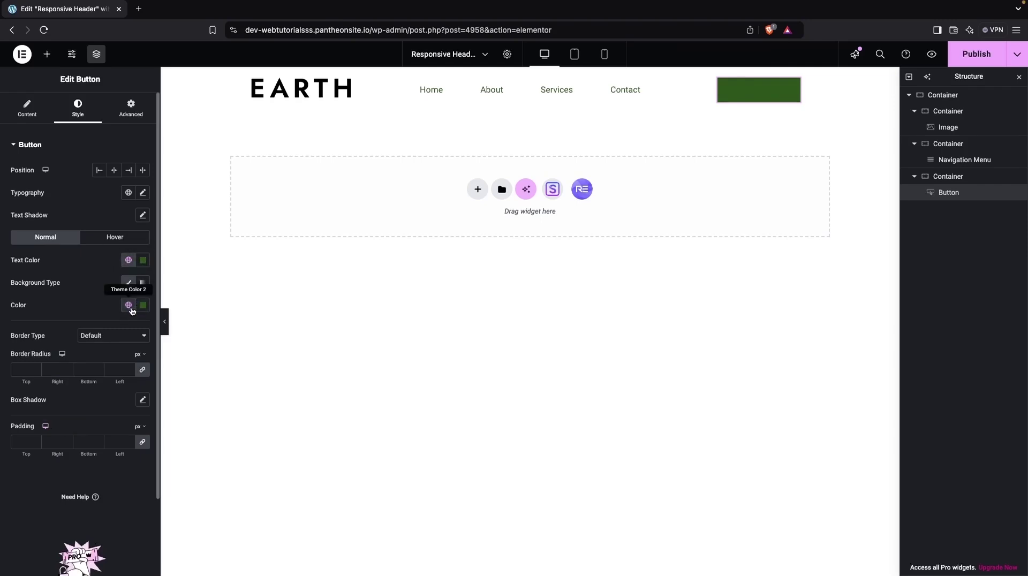
- Make the Join US button background fully transparent (#74A84A00)
{"action": "left_click", "coordinate": [129, 305]}
{"action": "left_click", "coordinate": [43, 413]}
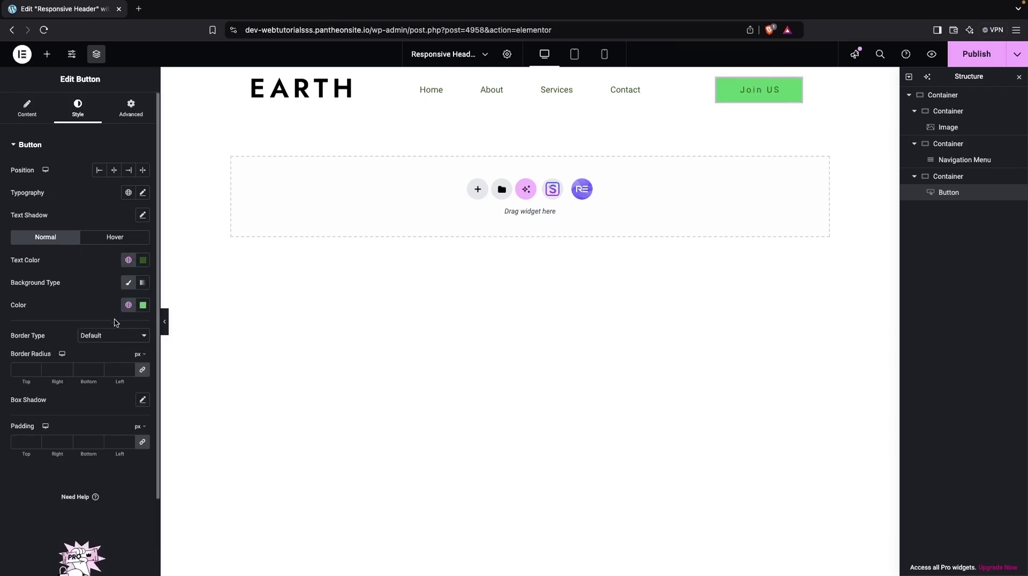
{"action": "left_click", "coordinate": [129, 304]}
{"action": "left_click", "coordinate": [51, 437]}
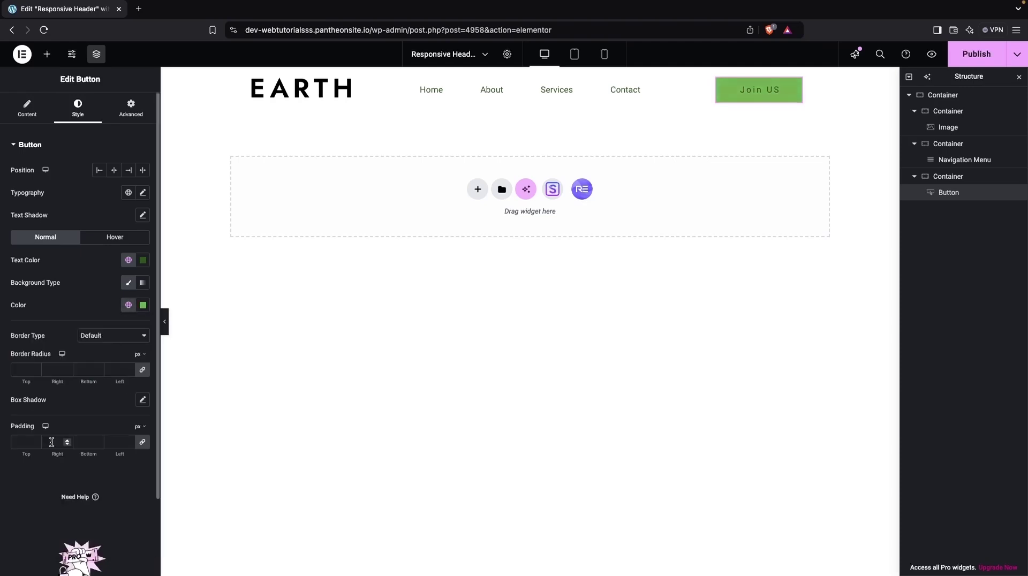
{"action": "left_click", "coordinate": [128, 305]}
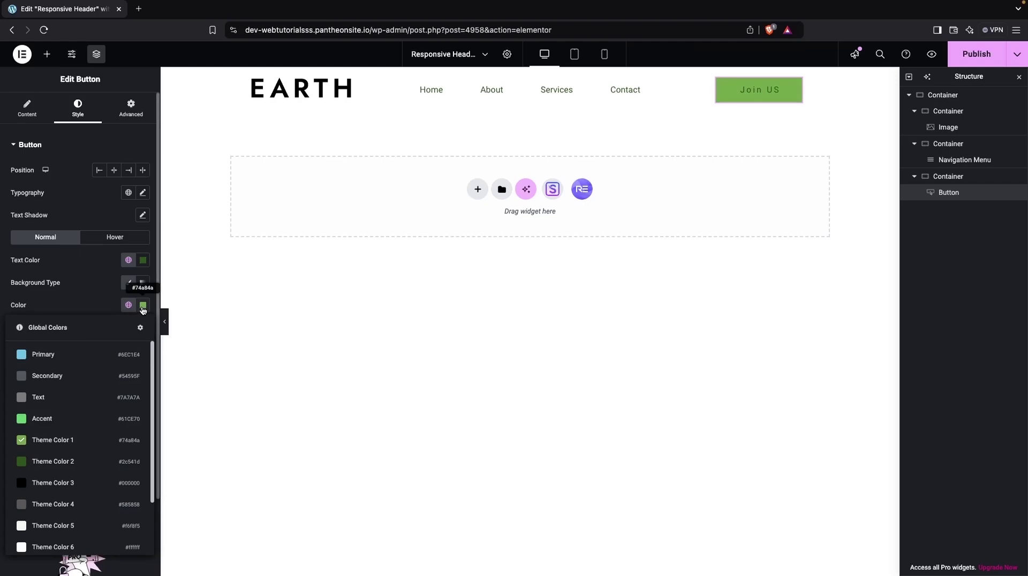
{"action": "scroll", "coordinate": [101, 368], "scroll_direction": "down", "scroll_amount": 1}
{"action": "left_click", "coordinate": [143, 304]}
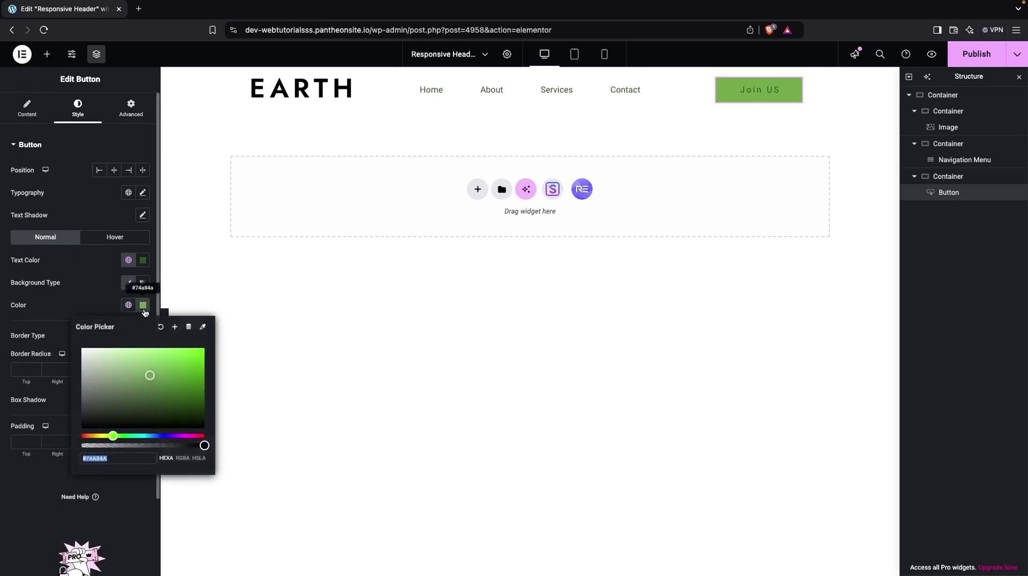
{"action": "left_click_drag", "start_coordinate": [114, 445], "coordinate": [64, 445]}
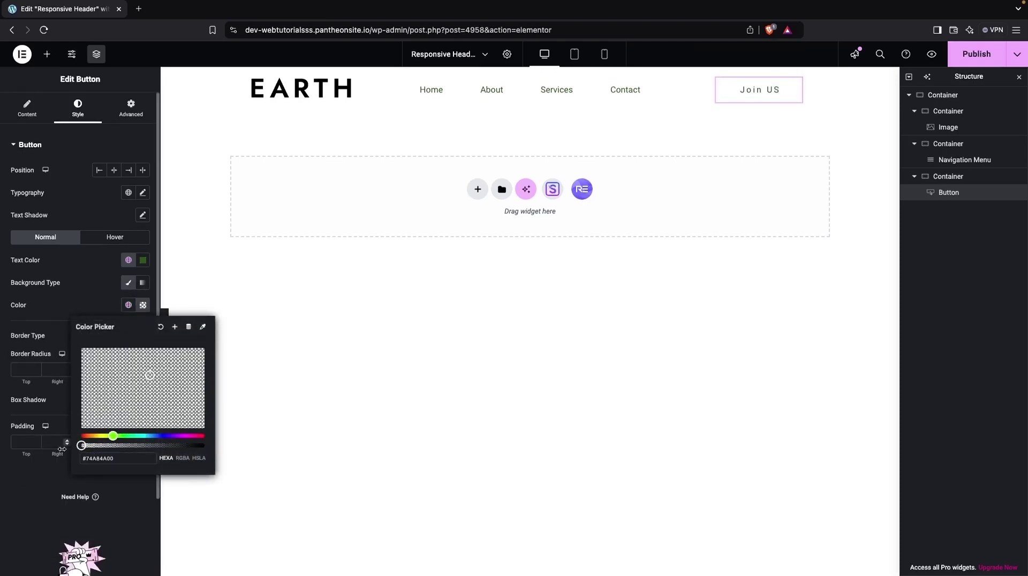
{"action": "left_click", "coordinate": [48, 322]}
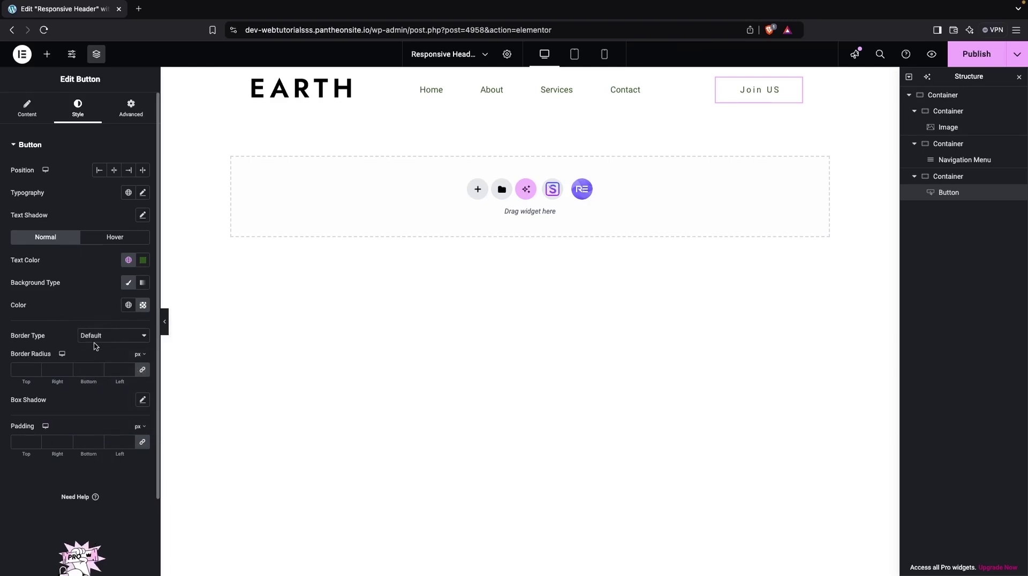
- Give the Join US button a solid 1px border in Theme Color 2
{"action": "left_click", "coordinate": [94, 345]}
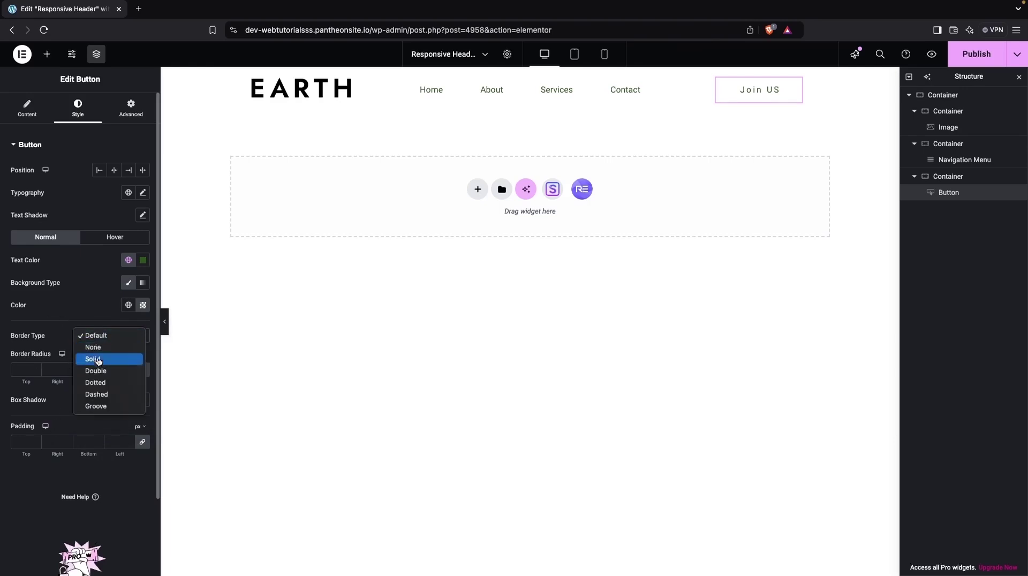
{"action": "left_click", "coordinate": [97, 357]}
{"action": "left_click", "coordinate": [29, 370]}
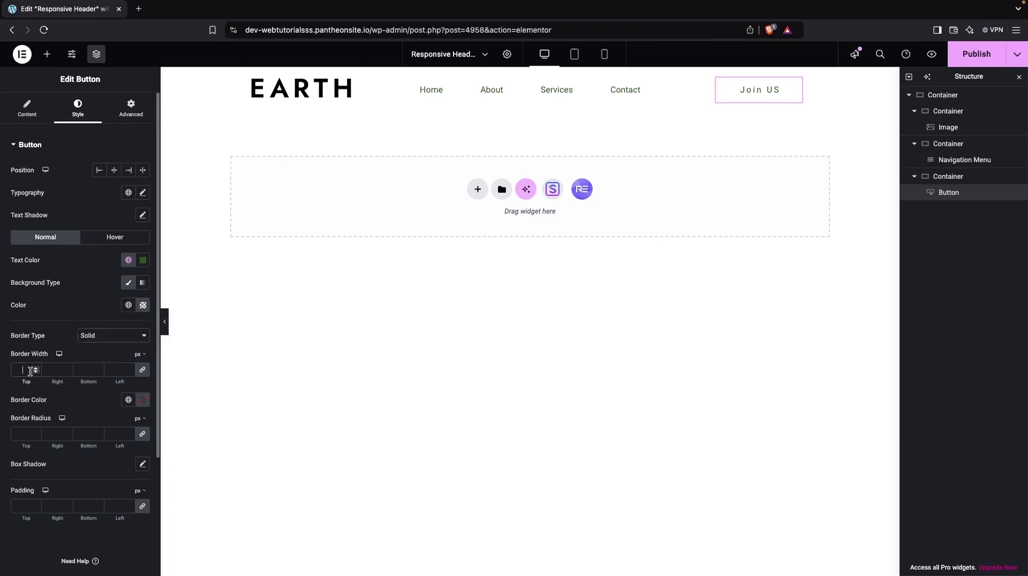
{"action": "type", "text": "1"}
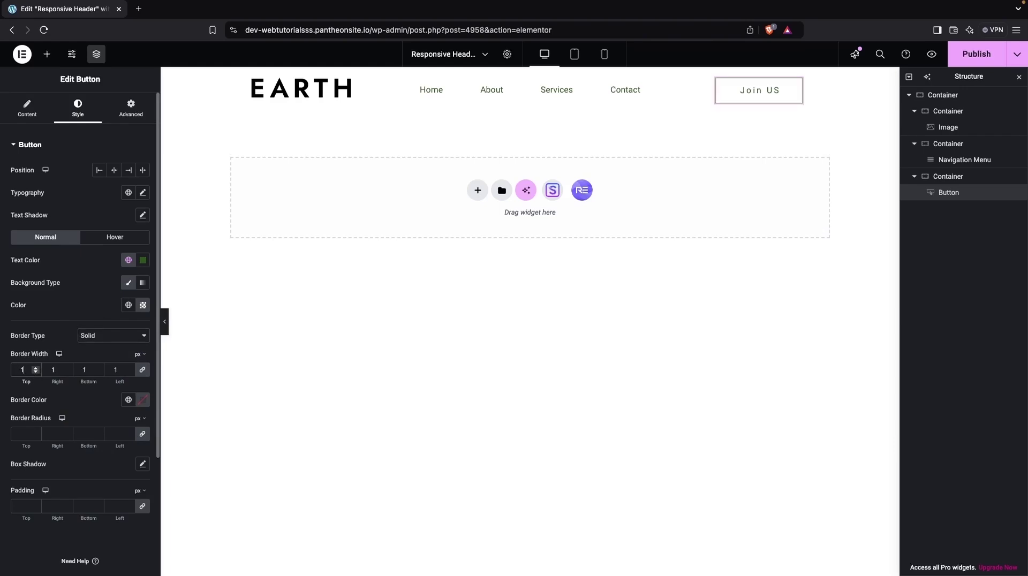
{"action": "left_click", "coordinate": [143, 400]}
{"action": "left_click", "coordinate": [129, 400]}
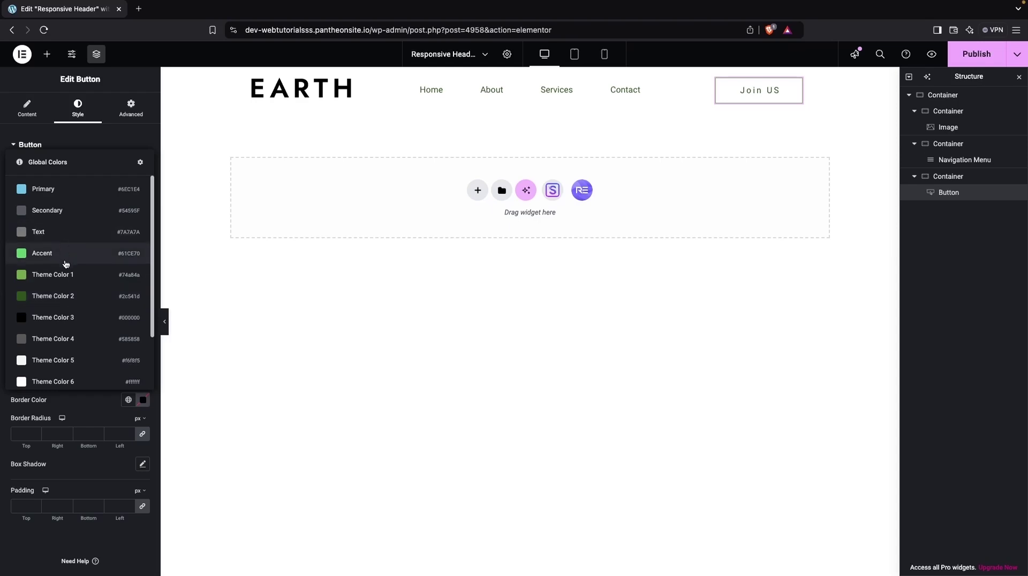
{"action": "left_click", "coordinate": [77, 294]}
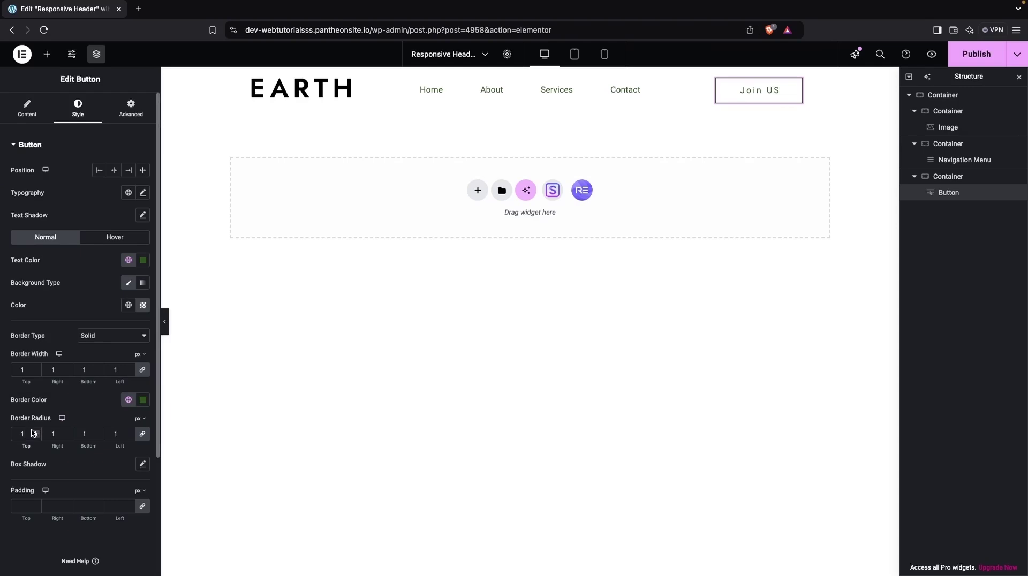
- Round the button's corners with a 25px border radius for a pill shape
{"action": "left_click_drag", "start_coordinate": [27, 433], "coordinate": [16, 434]}
{"action": "type", "text": "25"}
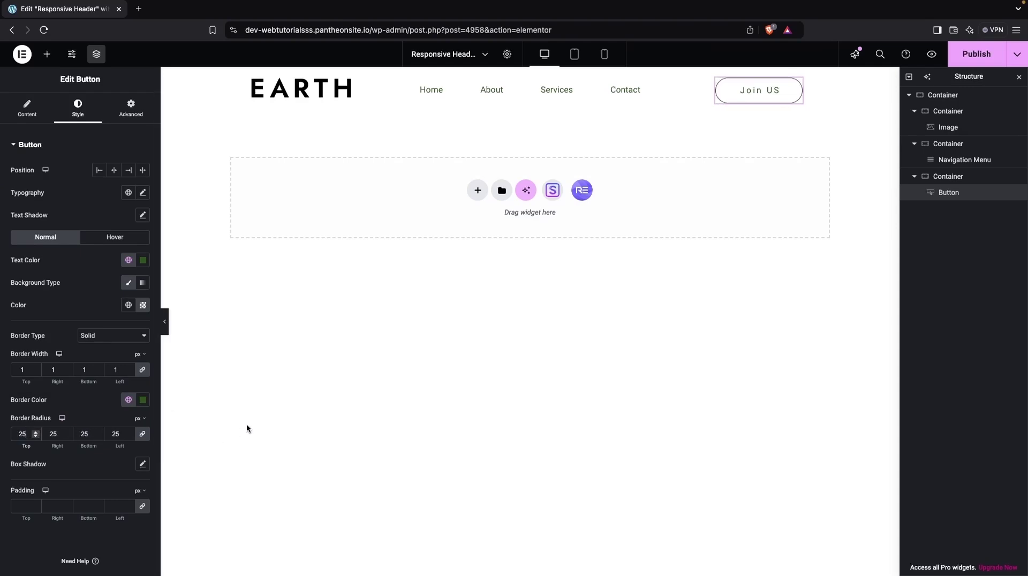
{"action": "left_click", "coordinate": [248, 426]}
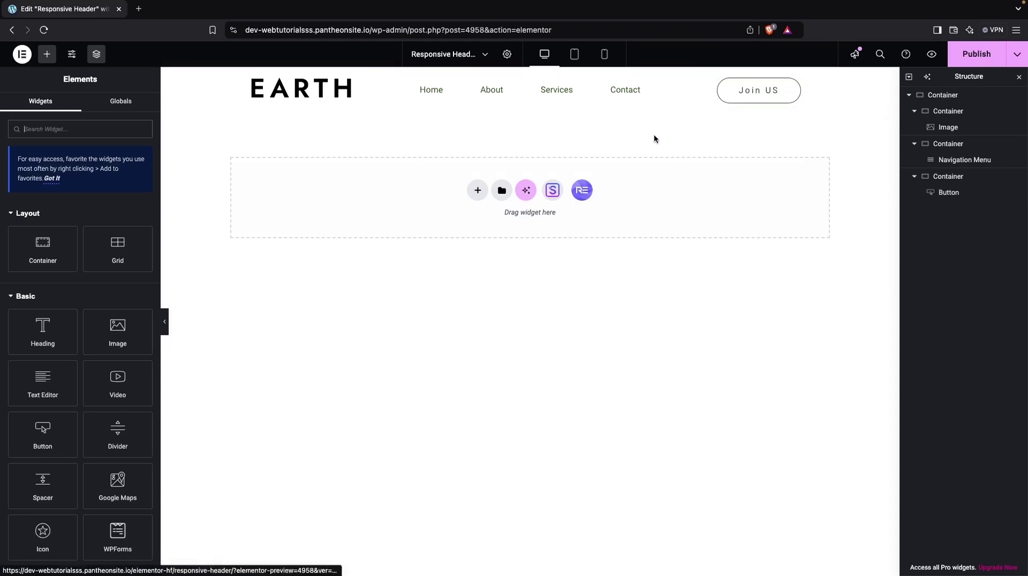
{"action": "left_click", "coordinate": [740, 101]}
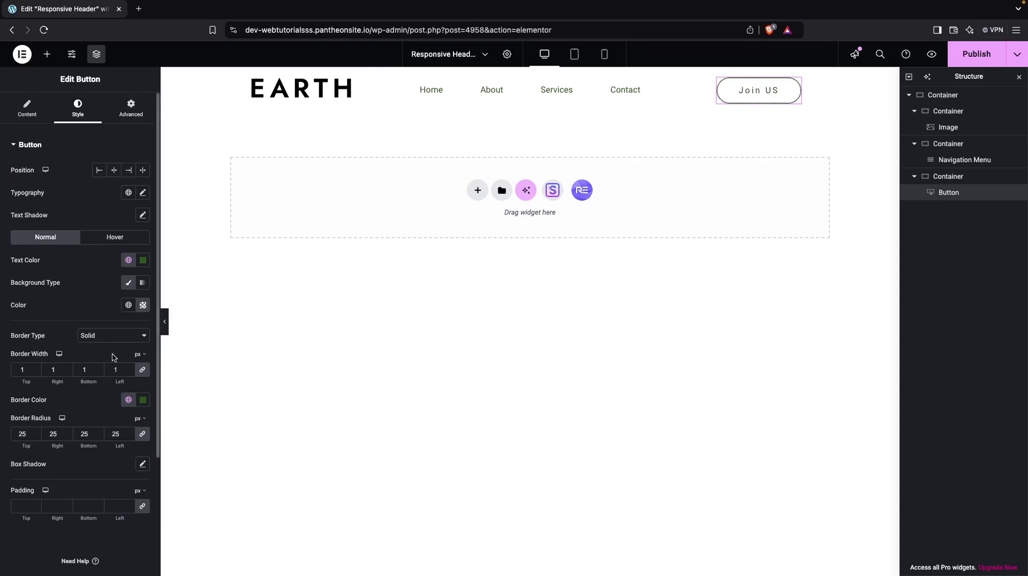
- In the button's Hover state, set the background colour to Accent green
{"action": "left_click", "coordinate": [104, 243]}
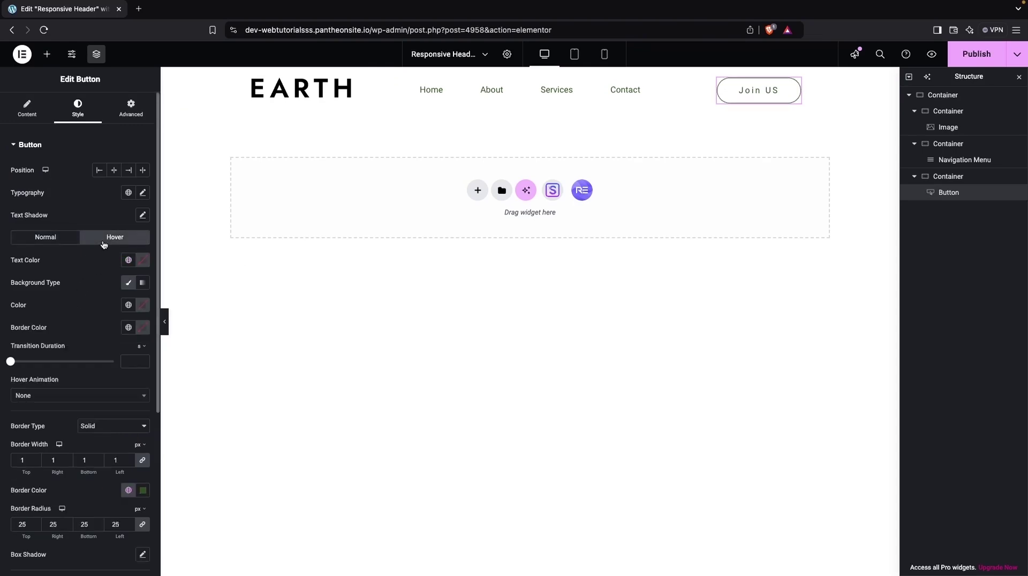
{"action": "left_click", "coordinate": [144, 261]}
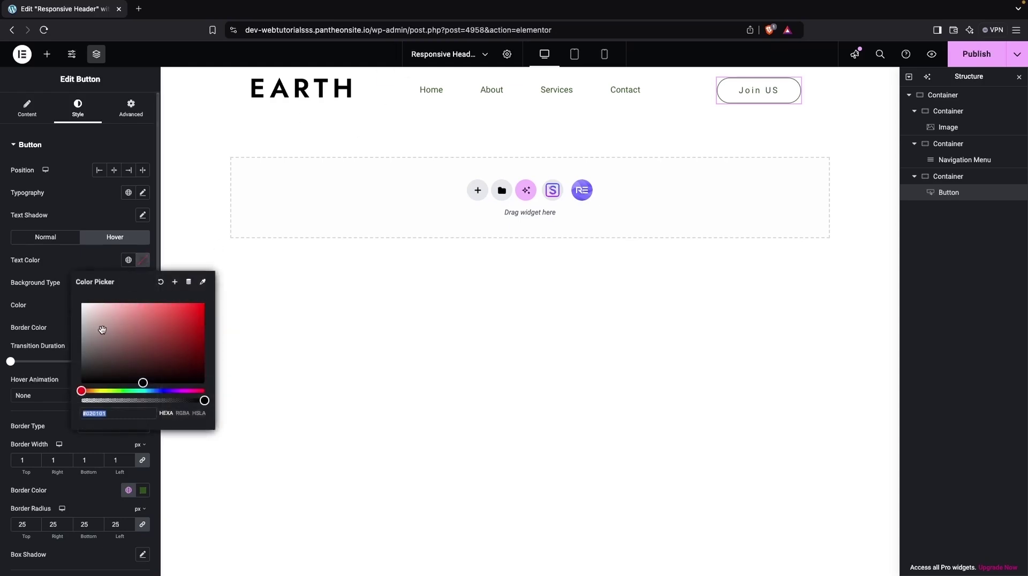
{"action": "left_click_drag", "start_coordinate": [101, 329], "coordinate": [81, 383]}
{"action": "left_click", "coordinate": [49, 329]}
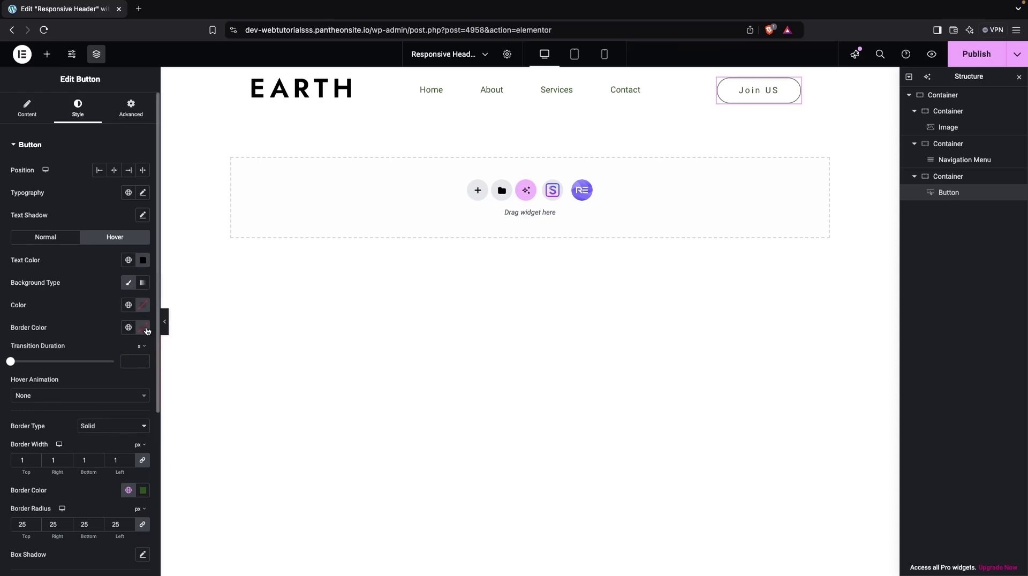
{"action": "left_click", "coordinate": [143, 305]}
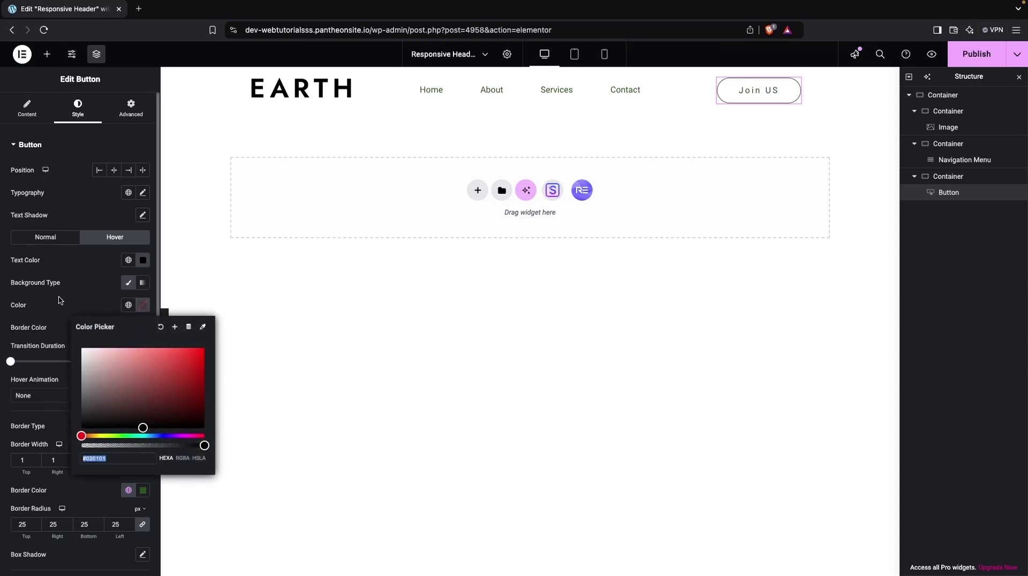
{"action": "left_click", "coordinate": [129, 305]}
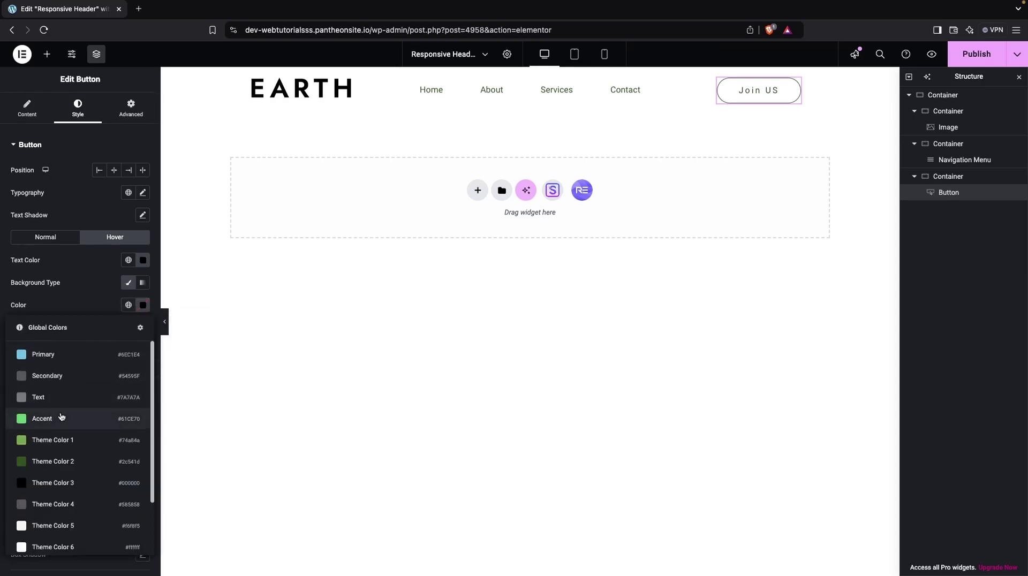
{"action": "left_click", "coordinate": [62, 416]}
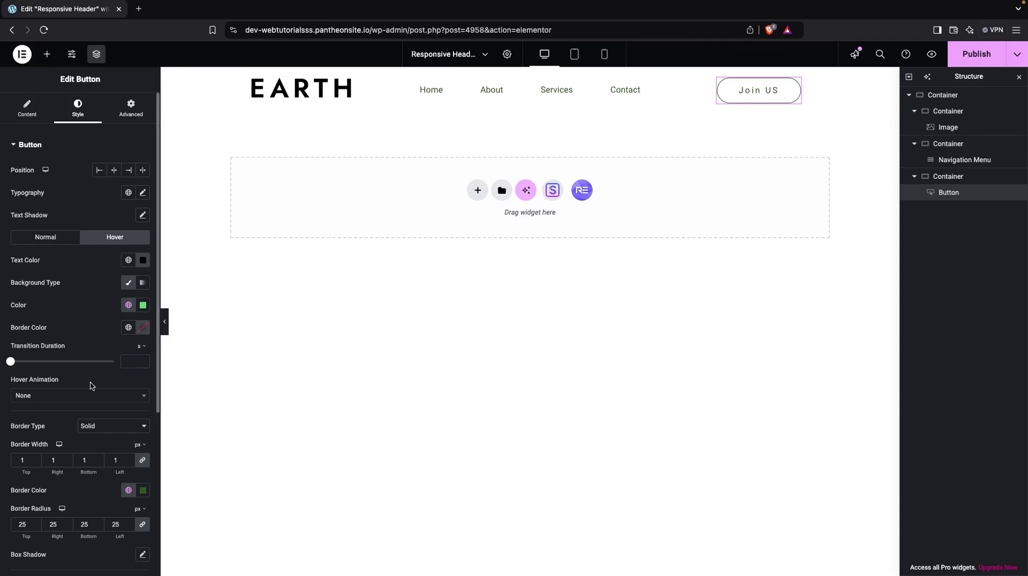
- Set the hover border colour to white #FFFFFF and hover text to Theme Color 2
{"action": "left_click", "coordinate": [141, 328]}
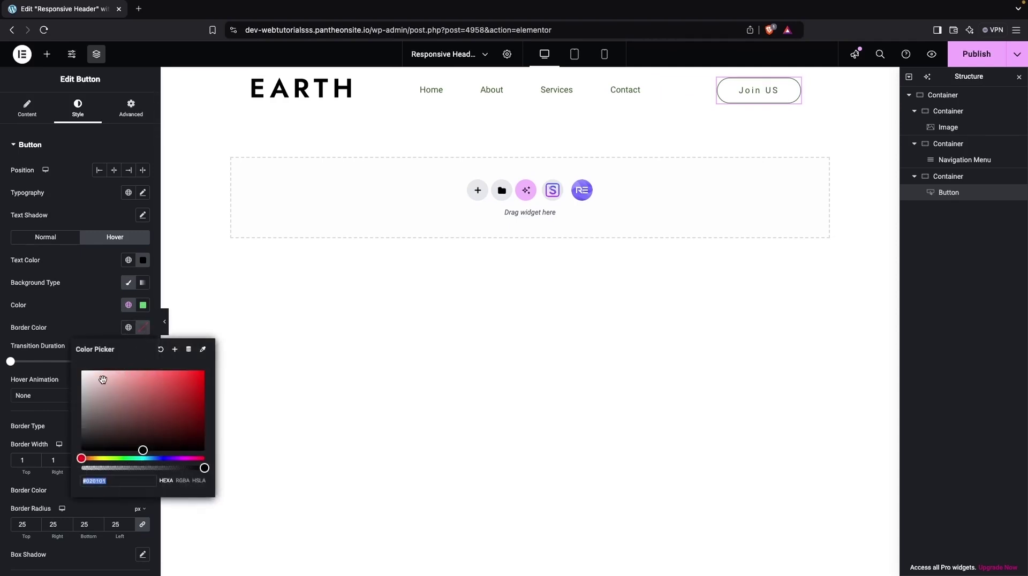
{"action": "left_click_drag", "start_coordinate": [103, 379], "coordinate": [80, 369]}
{"action": "left_click", "coordinate": [58, 368]}
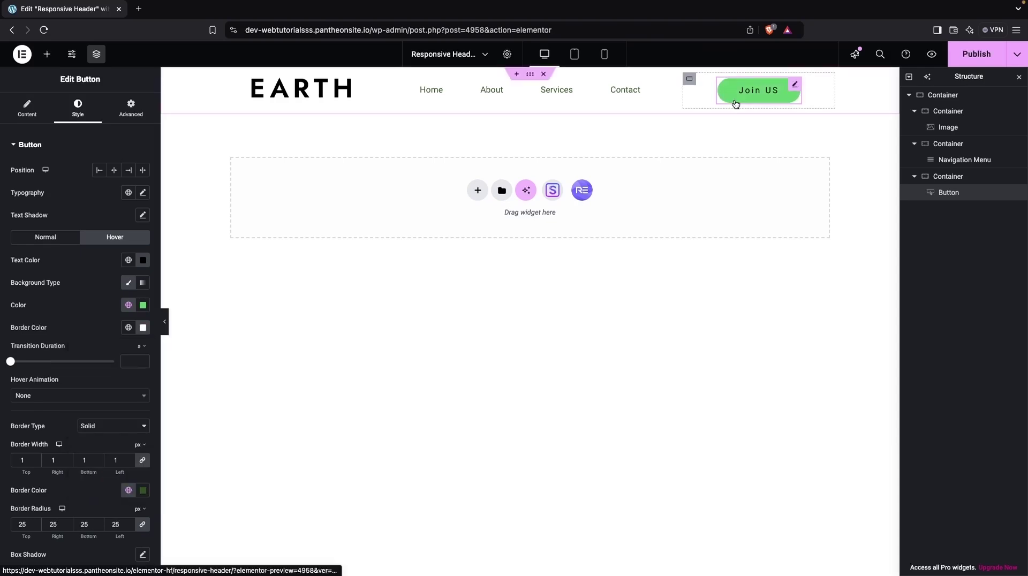
{"action": "left_click", "coordinate": [143, 261]}
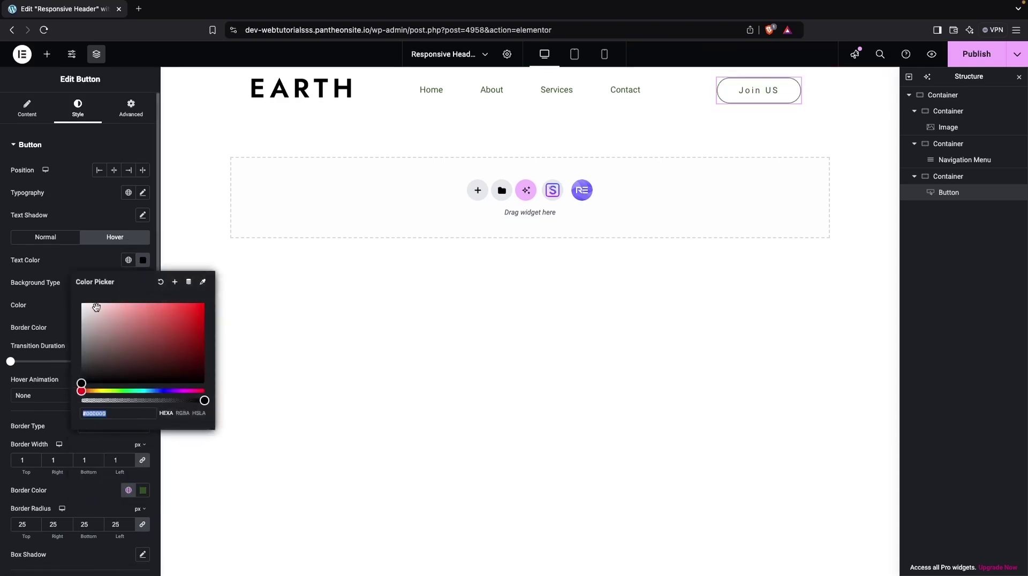
{"action": "left_click", "coordinate": [81, 303]}
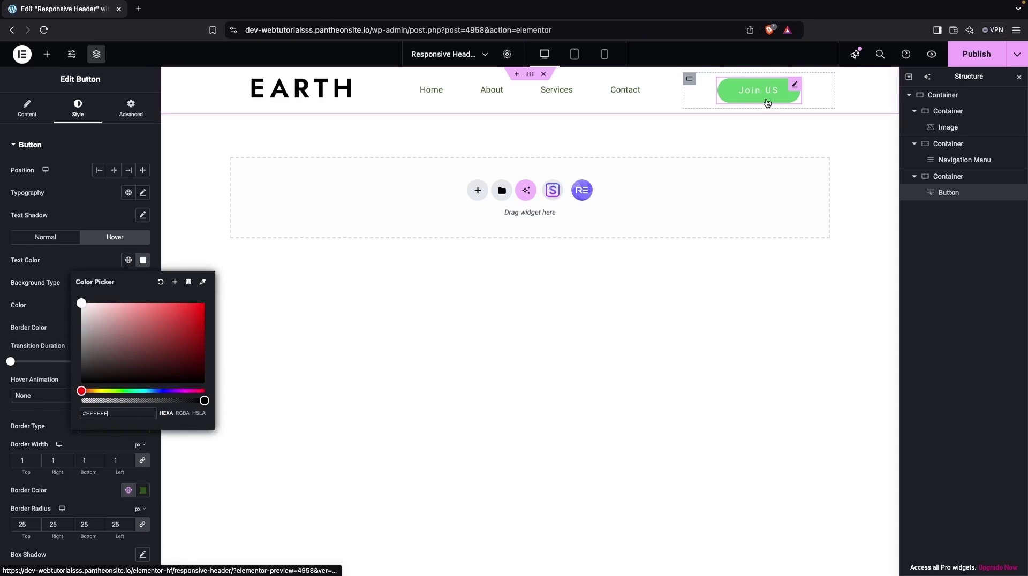
{"action": "left_click", "coordinate": [128, 260]}
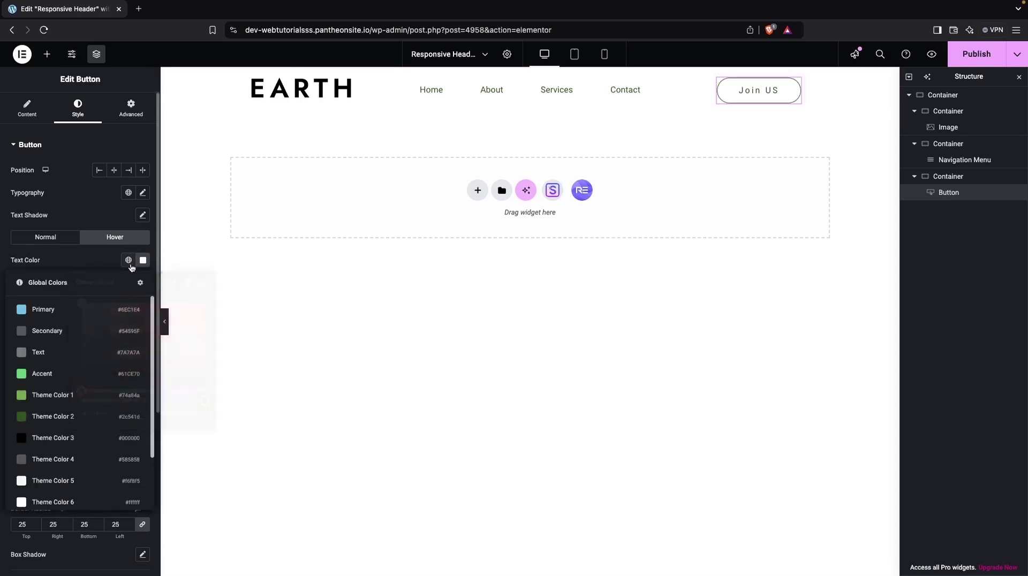
{"action": "left_click", "coordinate": [52, 416]}
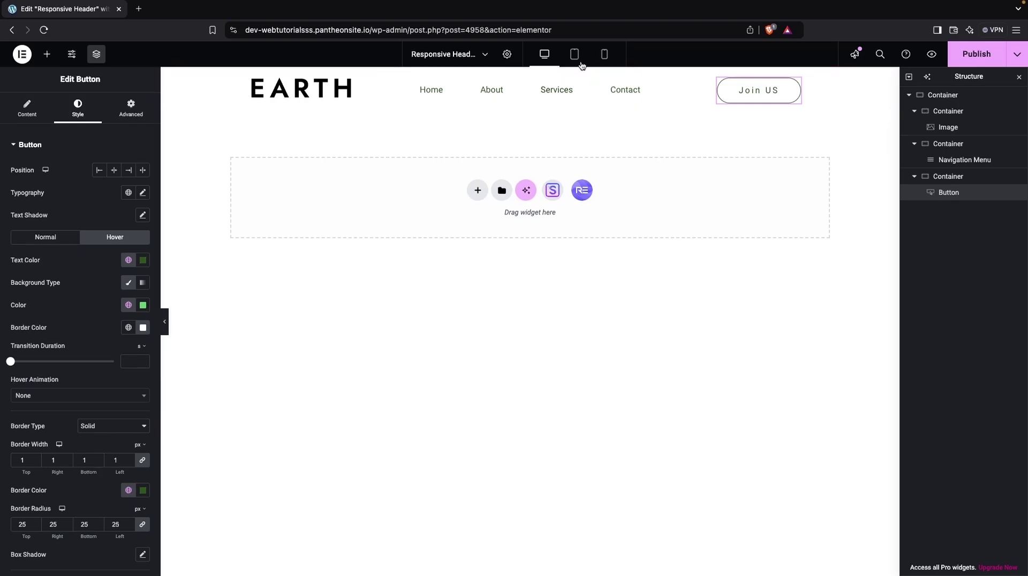
- In tablet view, reduce the navigation menu's link padding so it fits one row
{"action": "left_click", "coordinate": [577, 59]}
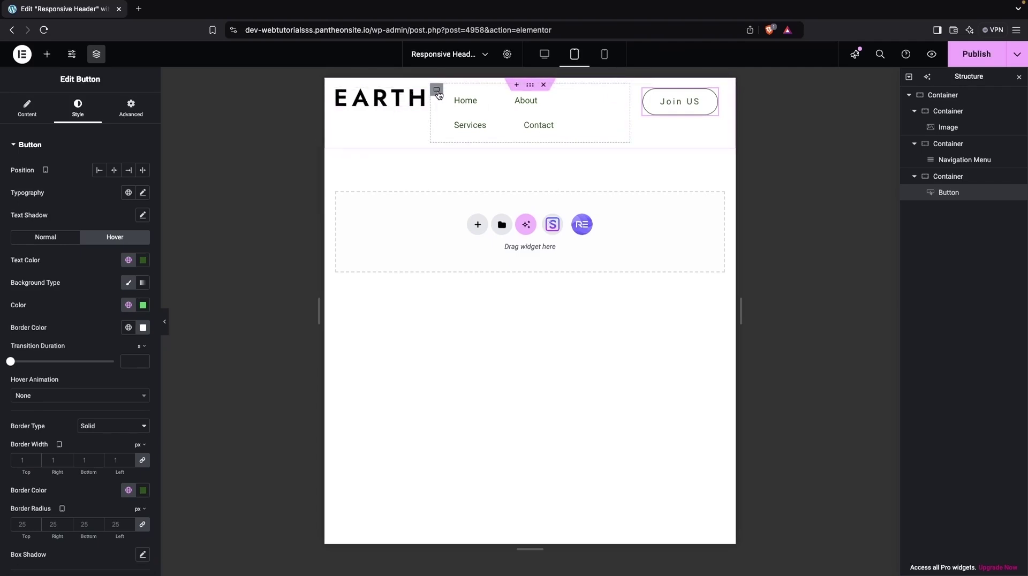
{"action": "left_click", "coordinate": [437, 91]}
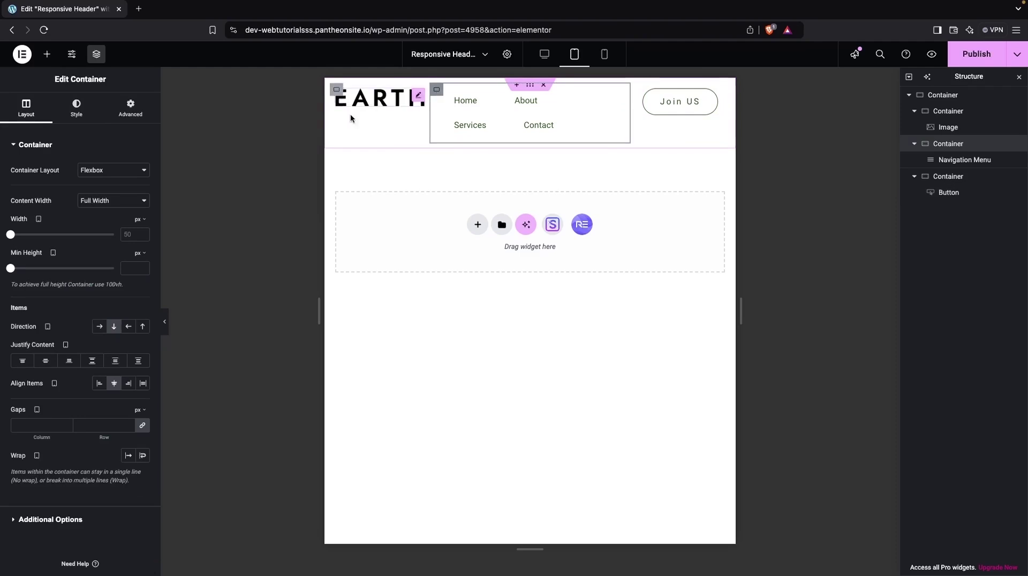
{"action": "left_click", "coordinate": [474, 106]}
{"action": "left_click", "coordinate": [78, 103]}
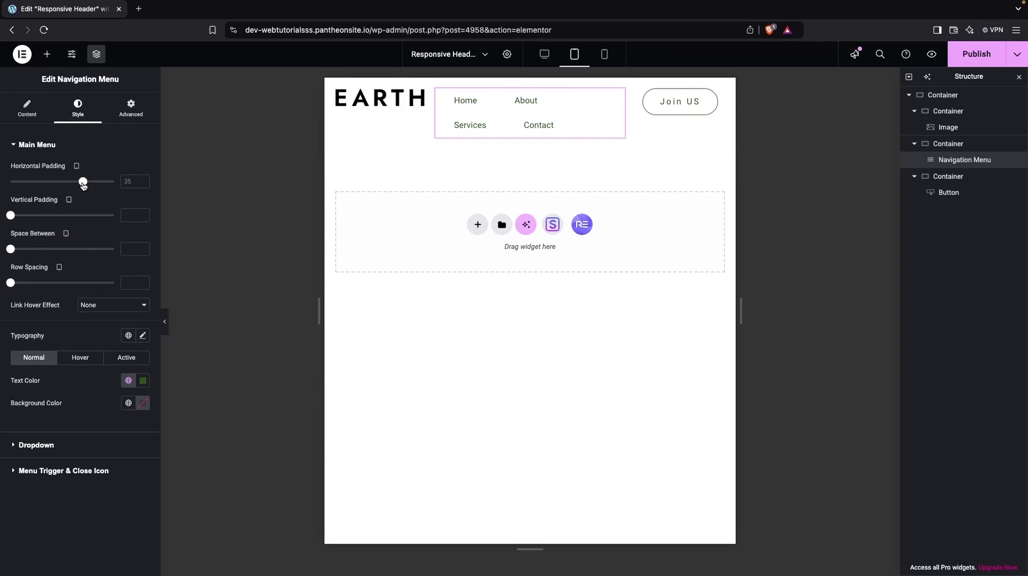
{"action": "mouse_move", "coordinate": [84, 185]}
{"action": "left_mouse_down"}
{"action": "mouse_move", "coordinate": [33, 189]}
{"action": "mouse_move", "coordinate": [43, 187]}
{"action": "left_mouse_up"}
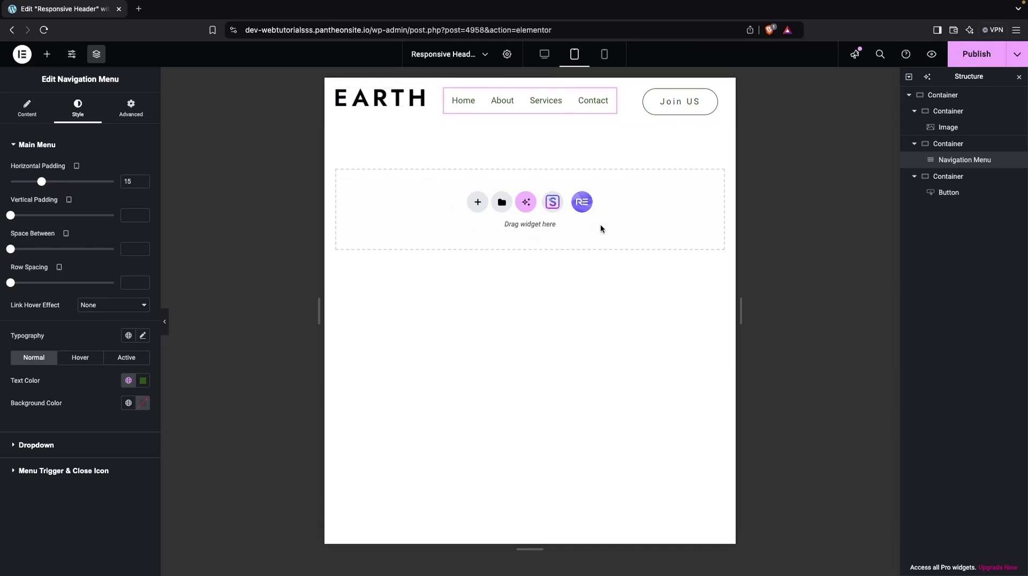
- Shrink the EARTH logo to 50% width on tablet
{"action": "left_click", "coordinate": [372, 105]}
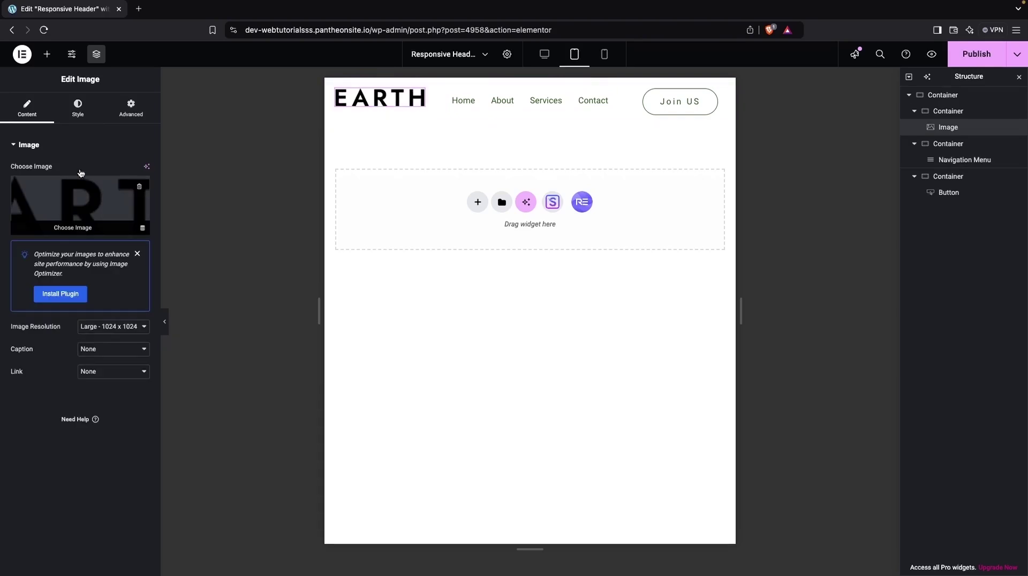
{"action": "left_click", "coordinate": [78, 107]}
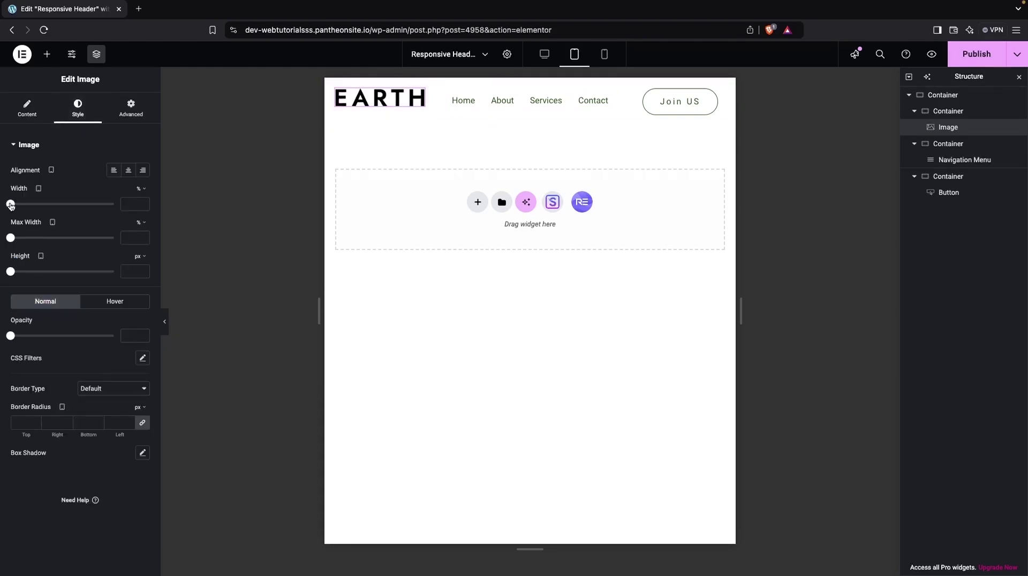
{"action": "left_click_drag", "start_coordinate": [10, 205], "coordinate": [62, 206]}
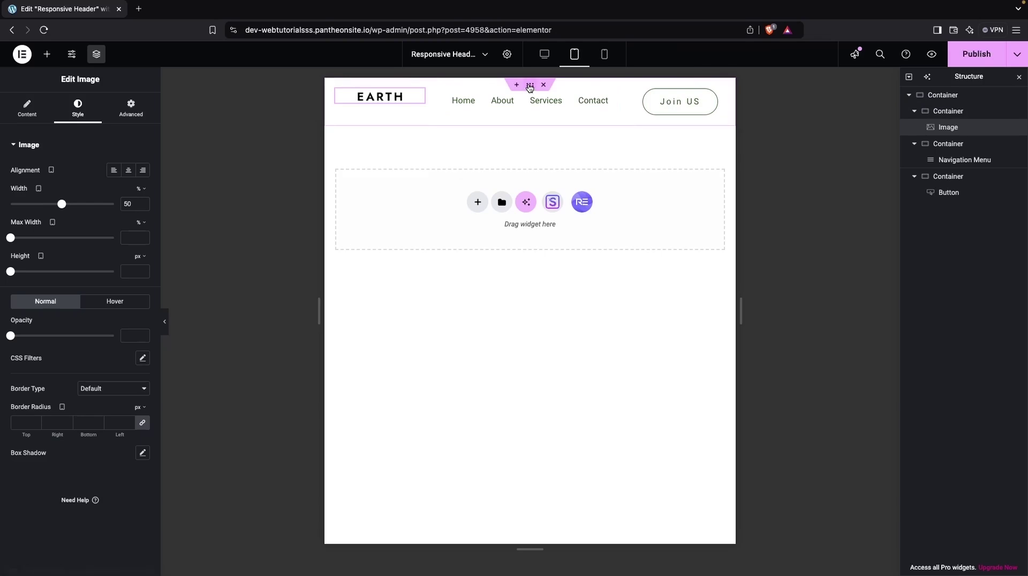
- Centre the header container's items horizontally and vertically
{"action": "left_click", "coordinate": [530, 85]}
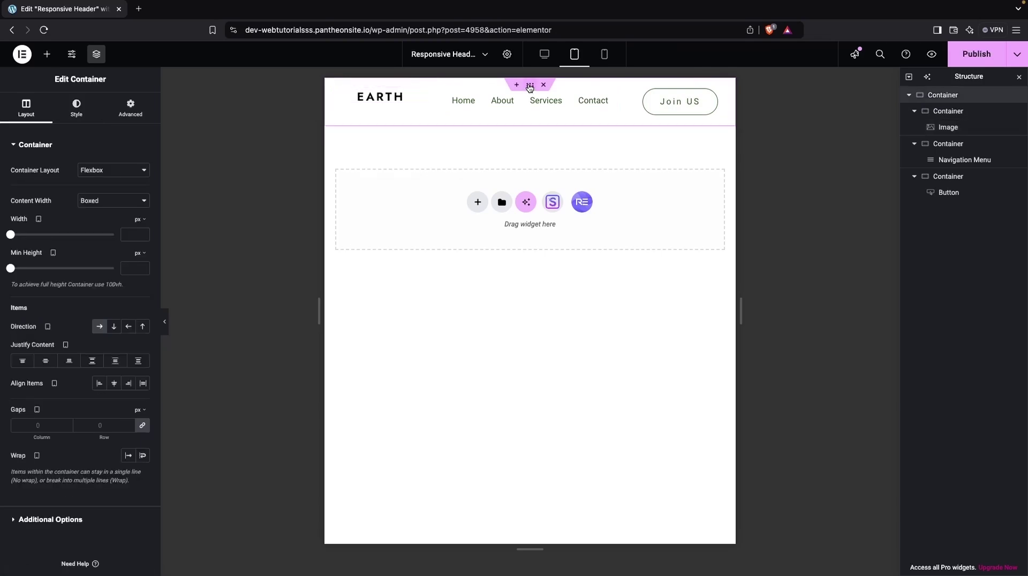
{"action": "left_click", "coordinate": [45, 364]}
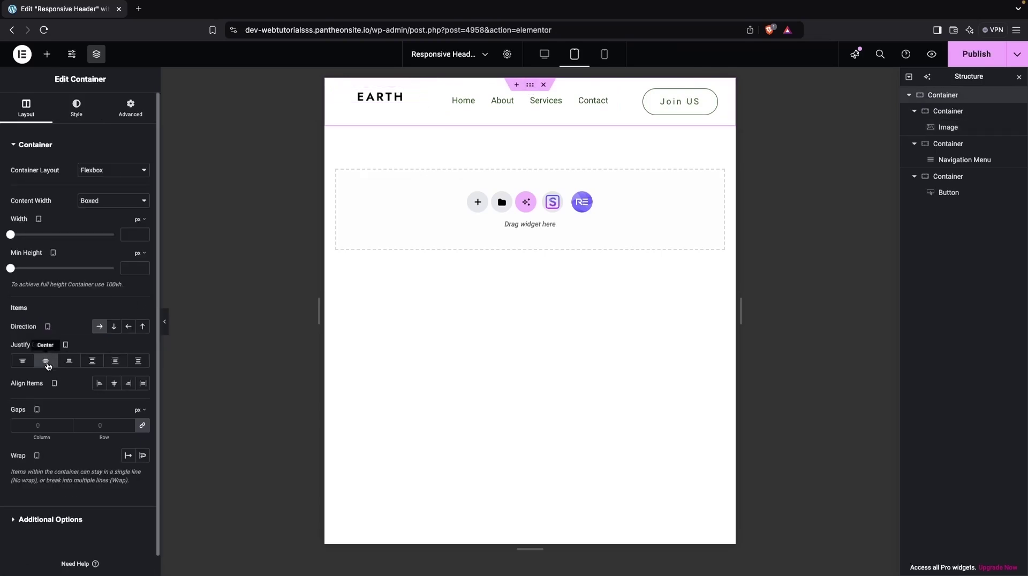
{"action": "left_click", "coordinate": [114, 383]}
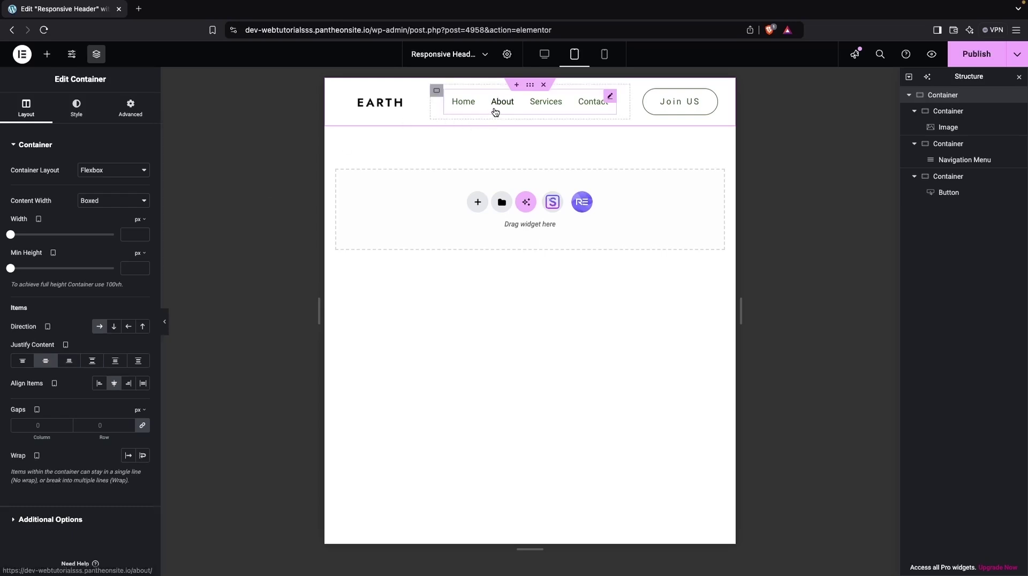
- On desktop, set the EARTH logo to 50% width and align header items to center
{"action": "left_click", "coordinate": [545, 55]}
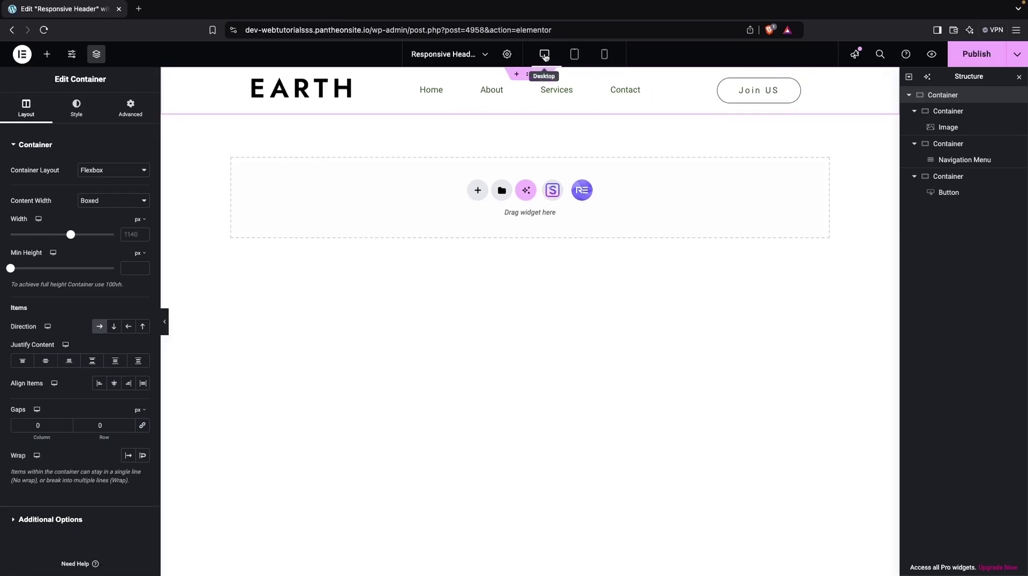
{"action": "left_click", "coordinate": [317, 95]}
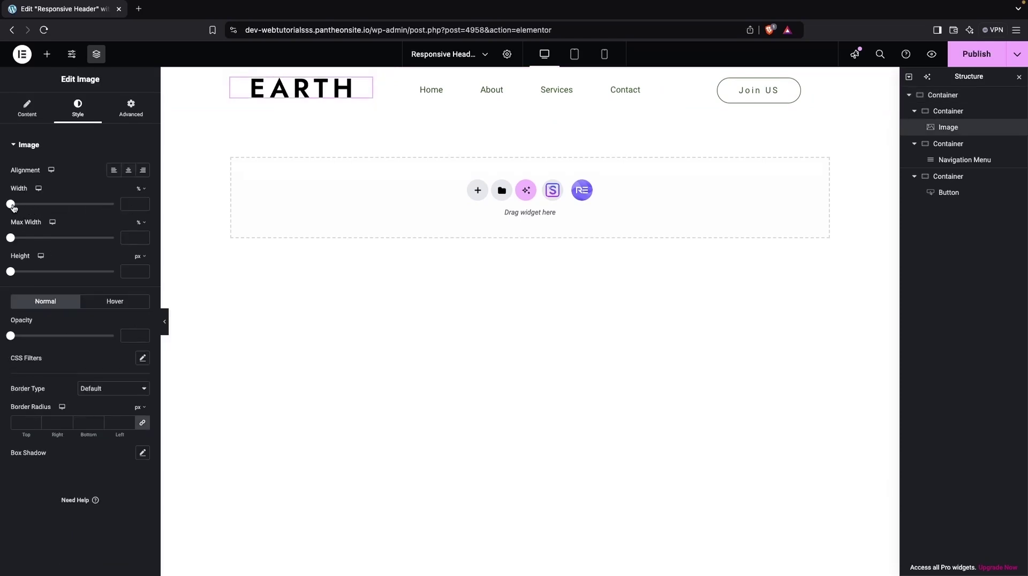
{"action": "left_click_drag", "start_coordinate": [12, 205], "coordinate": [65, 202]}
{"action": "left_click_drag", "start_coordinate": [64, 202], "coordinate": [62, 203]}
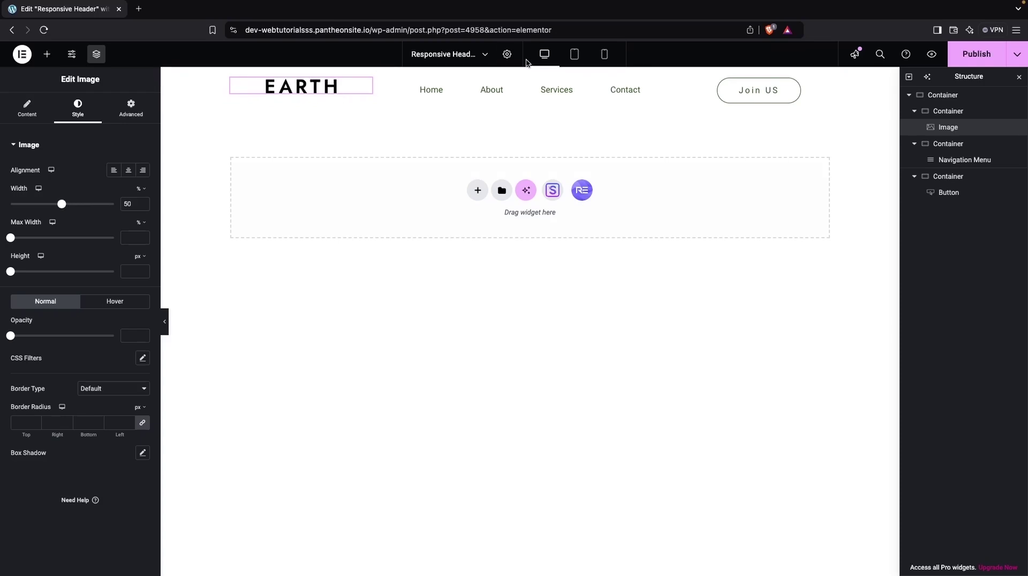
{"action": "left_click", "coordinate": [531, 75]}
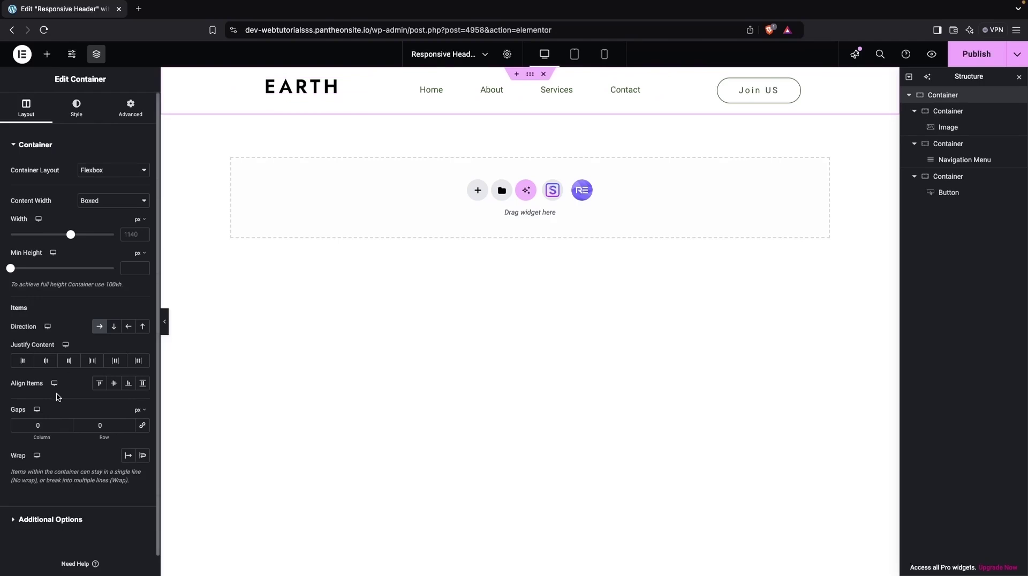
{"action": "left_click", "coordinate": [118, 388]}
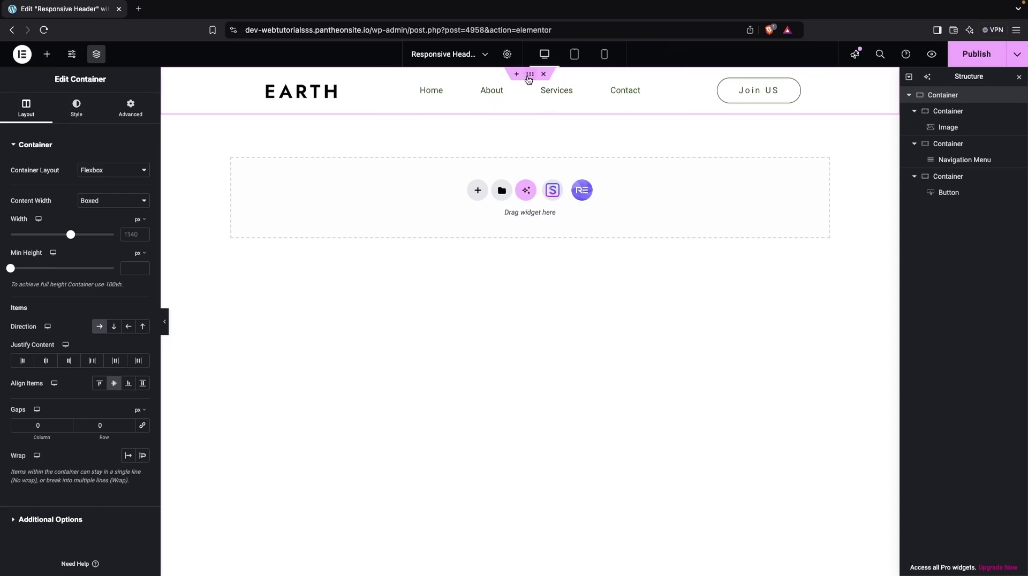
{"action": "left_click", "coordinate": [80, 112]}
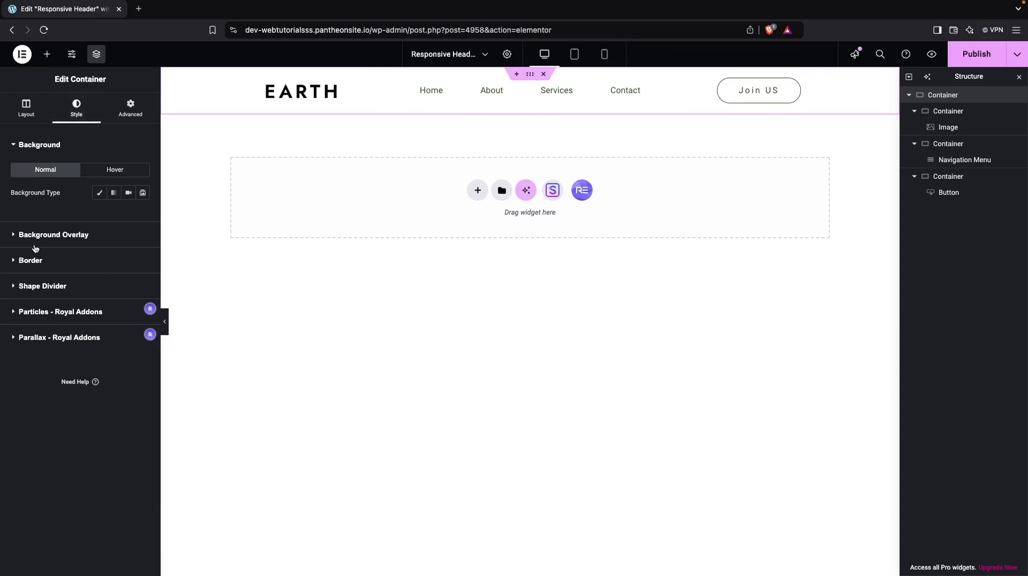
- Give the header container a Classic white (#FFFFFF) background
{"action": "left_click", "coordinate": [99, 193]}
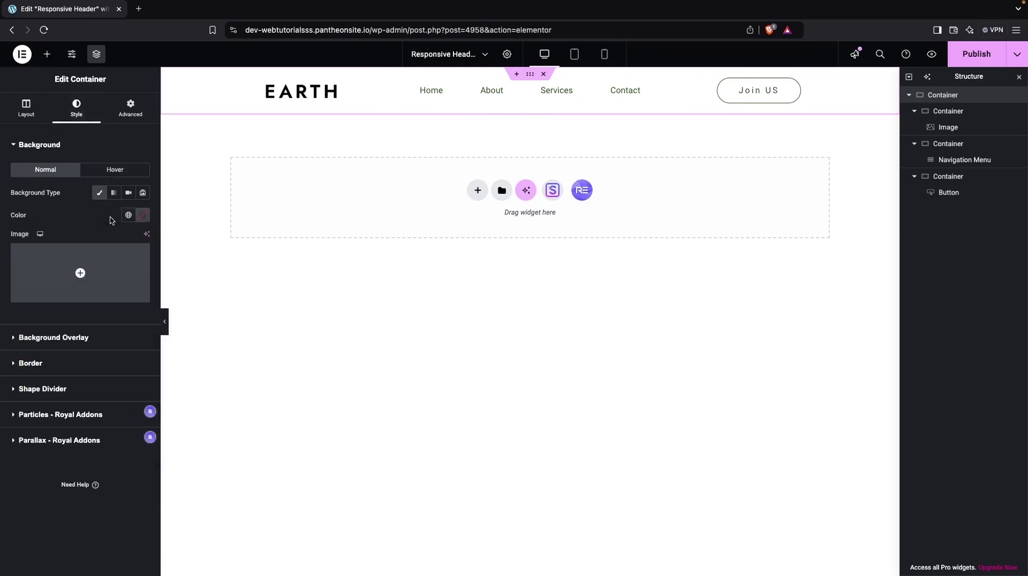
{"action": "left_click", "coordinate": [141, 218]}
{"action": "left_click_drag", "start_coordinate": [143, 337], "coordinate": [81, 258]}
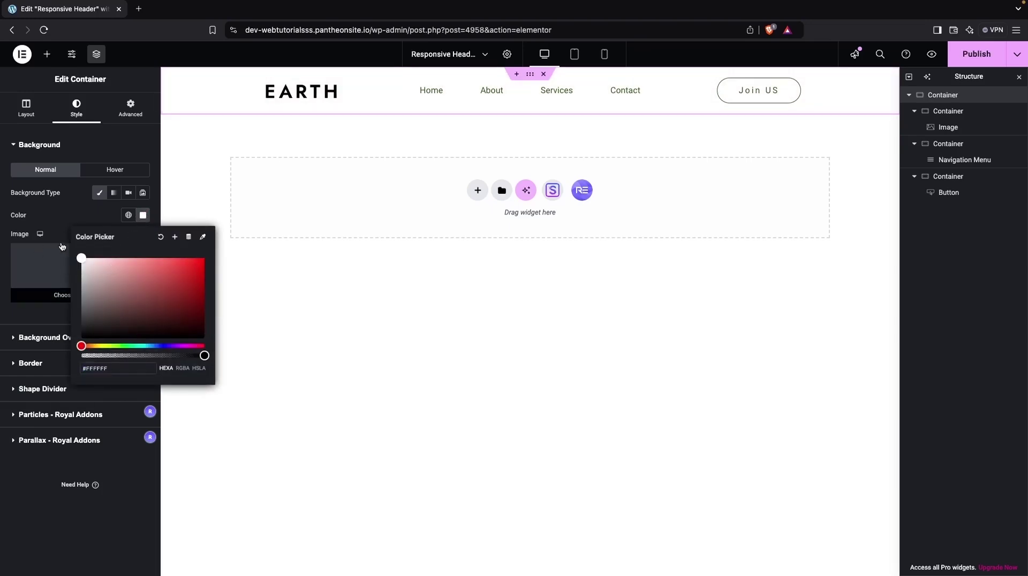
{"action": "left_click", "coordinate": [220, 208]}
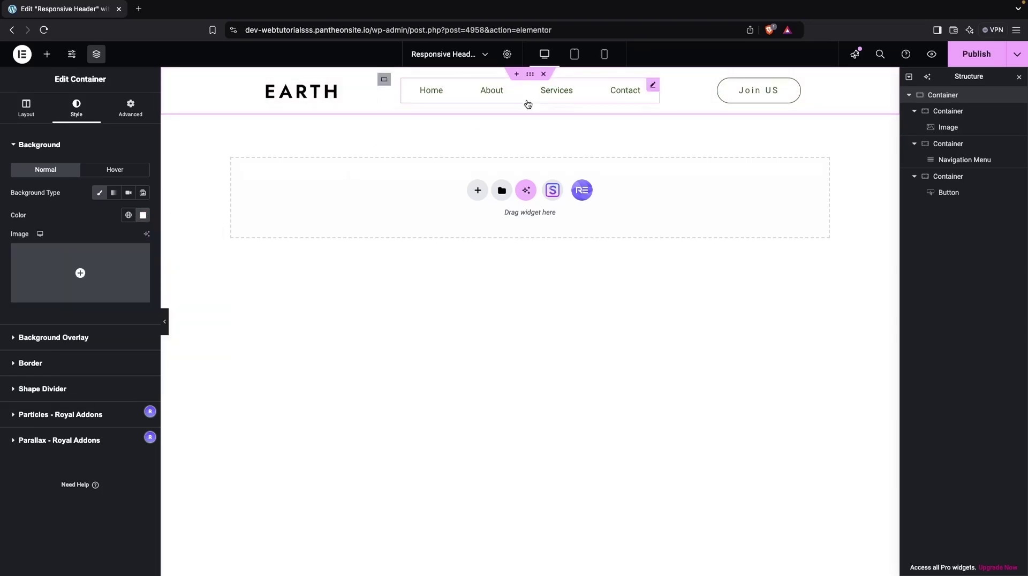
- Preview the header at tablet and mobile widths and test the hamburger dropdown
{"action": "left_click", "coordinate": [574, 54]}
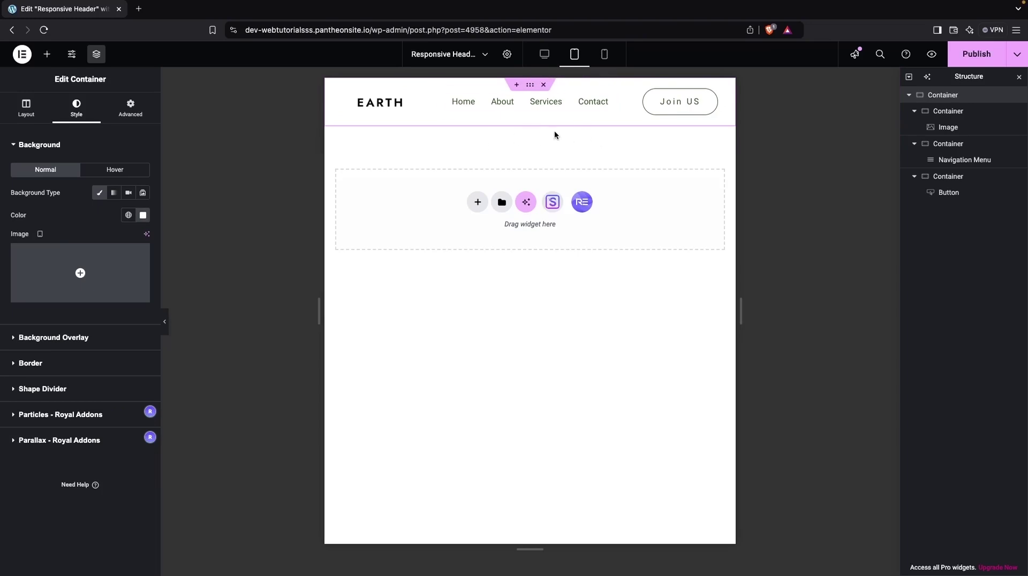
{"action": "left_click", "coordinate": [607, 56]}
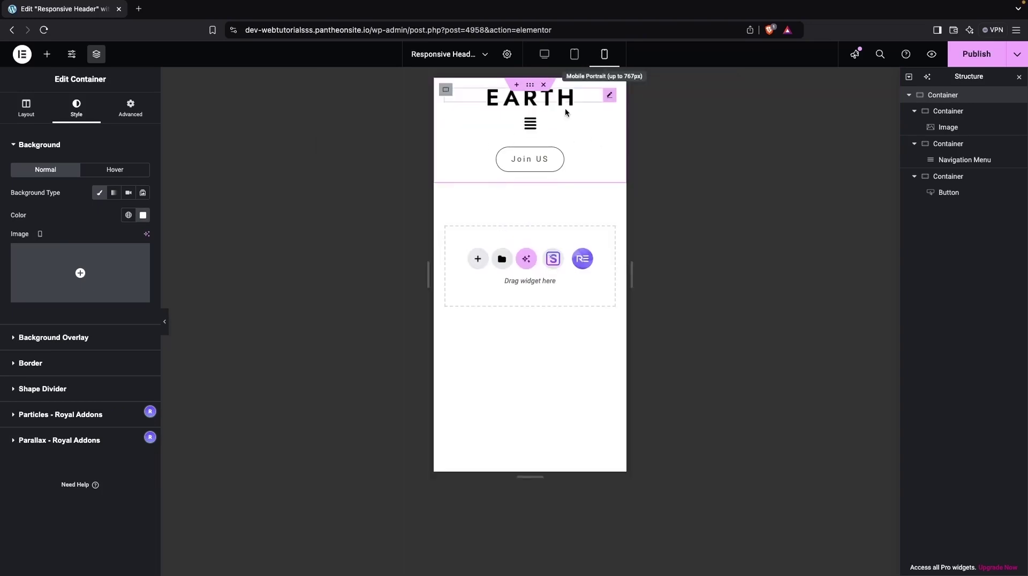
{"action": "left_click", "coordinate": [546, 121]}
{"action": "left_click", "coordinate": [529, 125]}
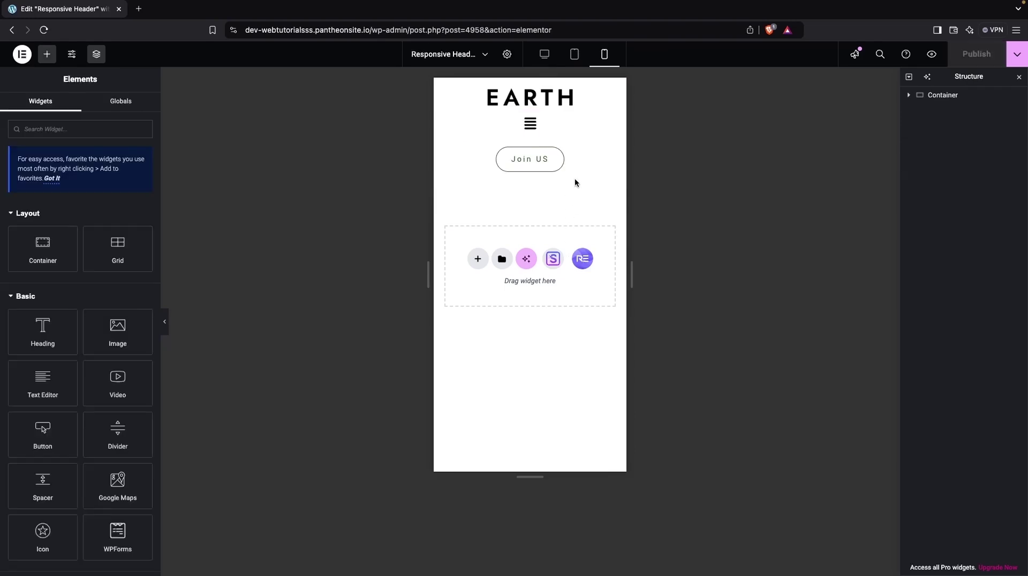
{"action": "left_click", "coordinate": [544, 54]}
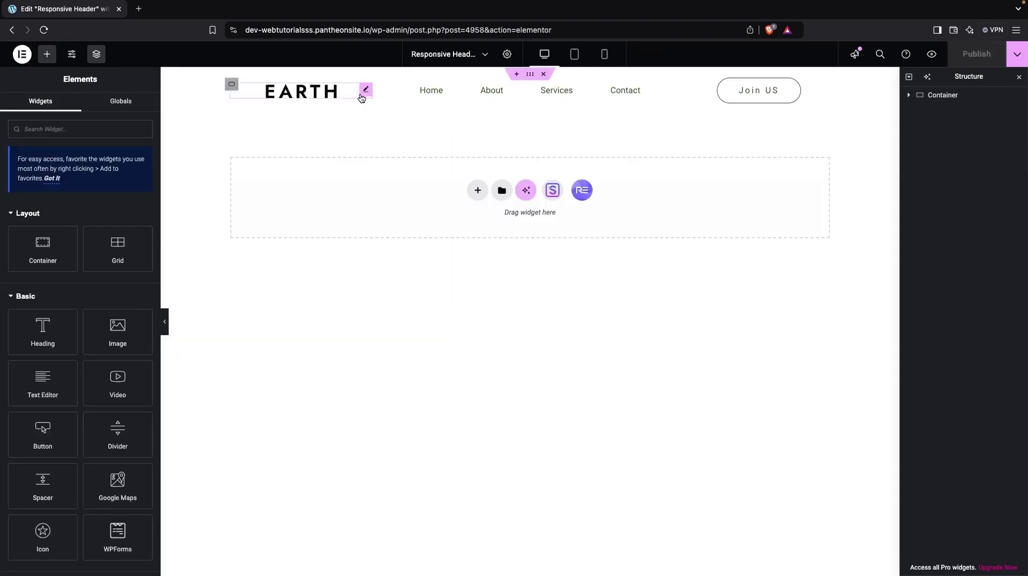
- Duplicate the header container and check both copies at tablet and desktop widths
{"action": "left_click", "coordinate": [530, 76]}
{"action": "right_click", "coordinate": [530, 75]}
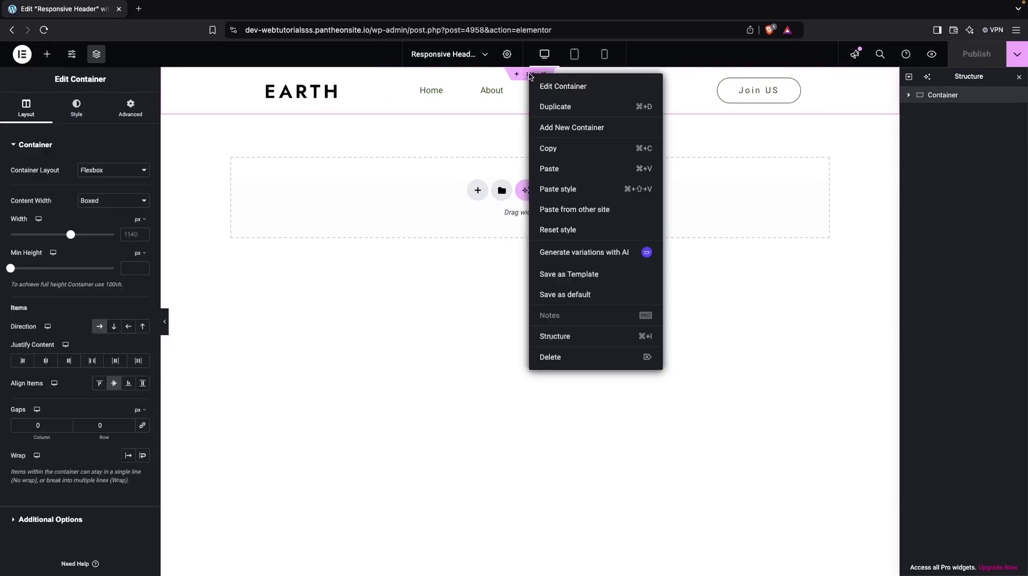
{"action": "left_click", "coordinate": [557, 108]}
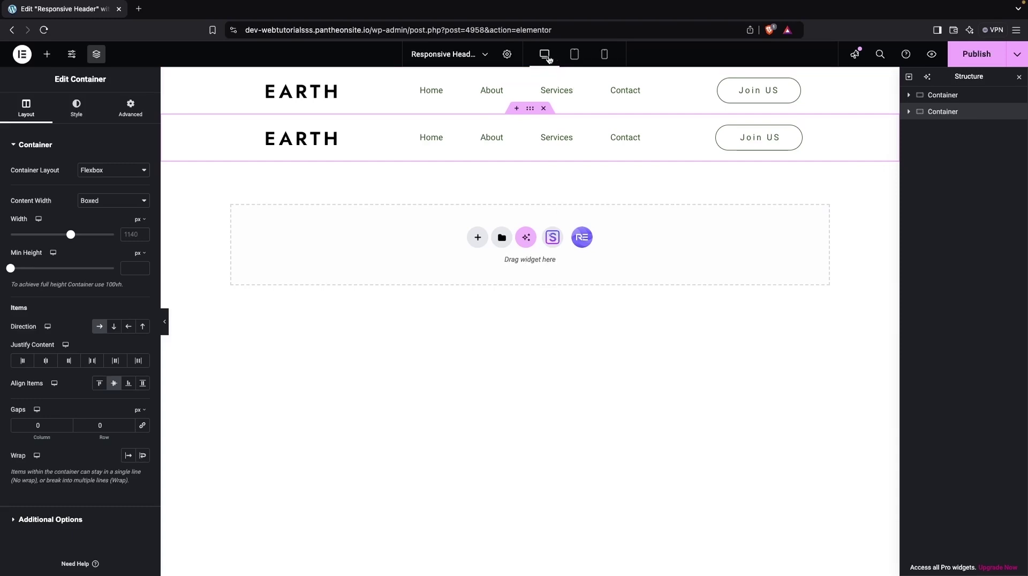
{"action": "left_click", "coordinate": [574, 56]}
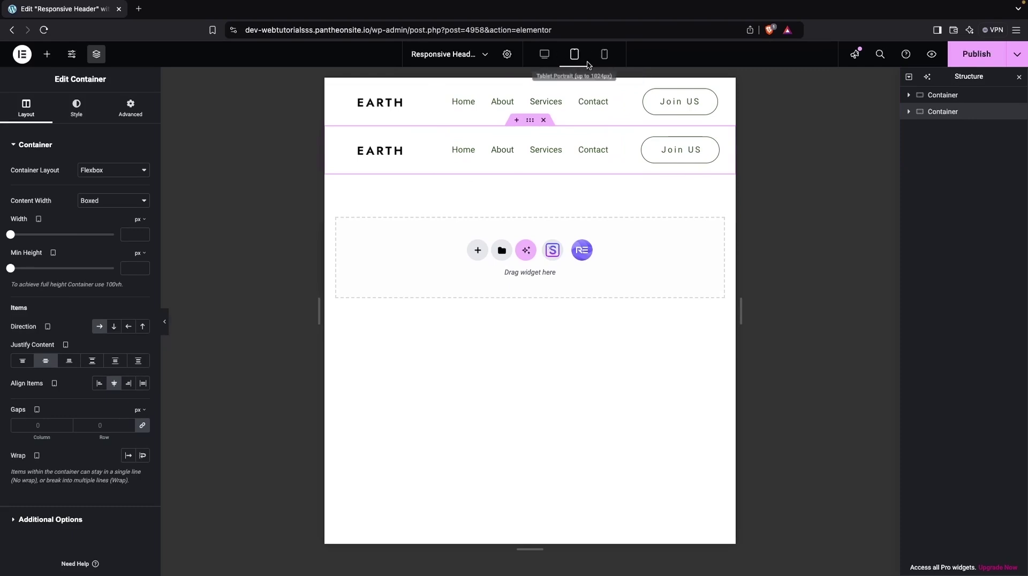
{"action": "left_click", "coordinate": [550, 56]}
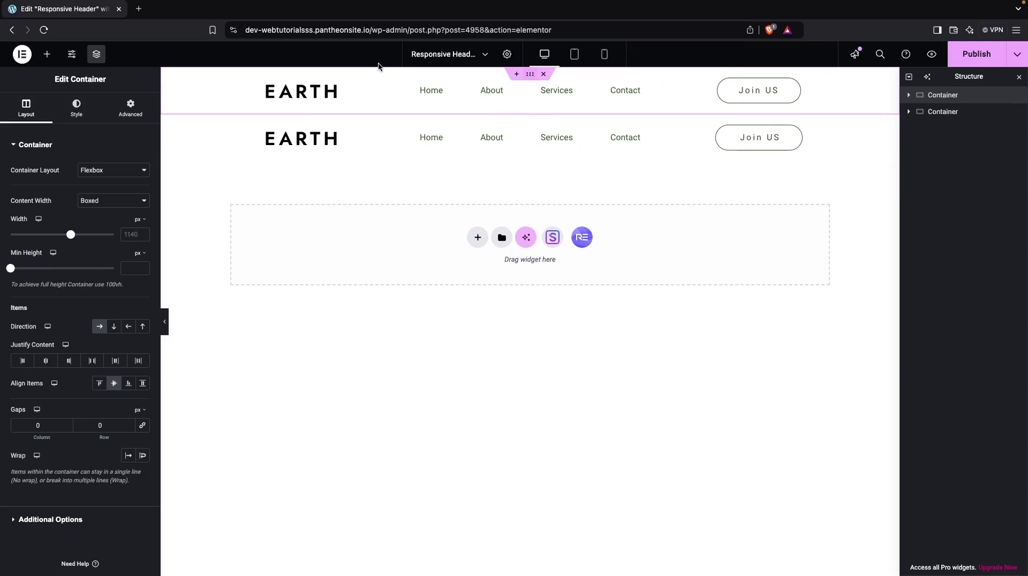
{"action": "left_click", "coordinate": [130, 107]}
- Set the first header container to Hide On Mobile Portrait
{"action": "scroll", "coordinate": [104, 361], "scroll_direction": "down", "scroll_amount": 3}
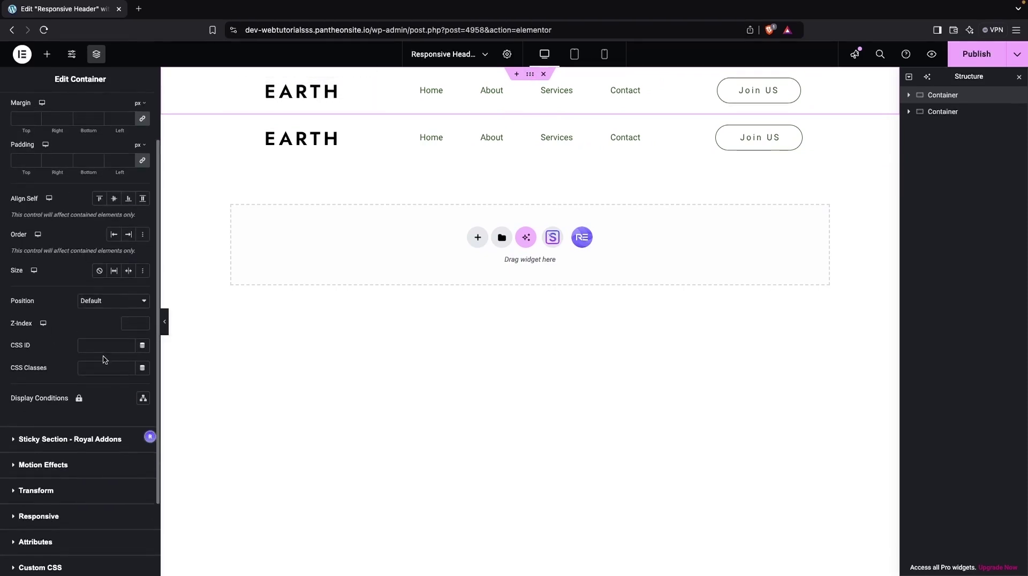
{"action": "scroll", "coordinate": [81, 337], "scroll_direction": "up", "scroll_amount": 1}
{"action": "scroll", "coordinate": [98, 344], "scroll_direction": "down", "scroll_amount": 3}
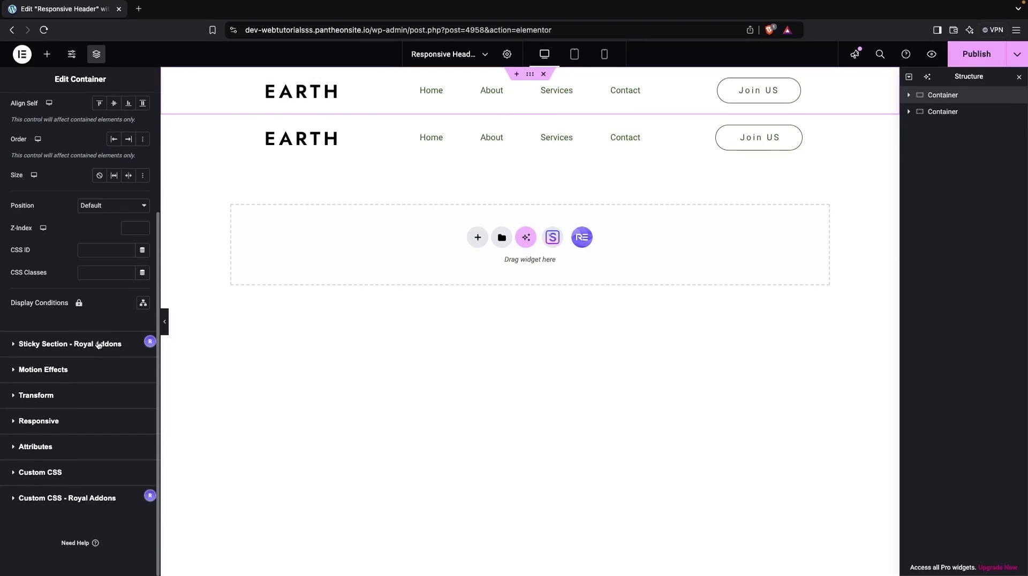
{"action": "left_click", "coordinate": [12, 421]}
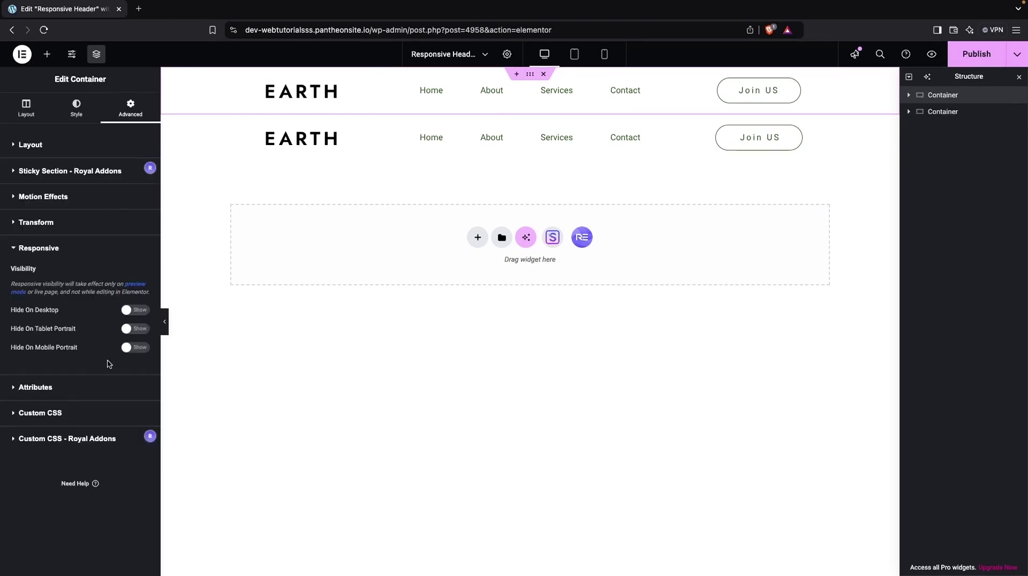
{"action": "left_click", "coordinate": [134, 349]}
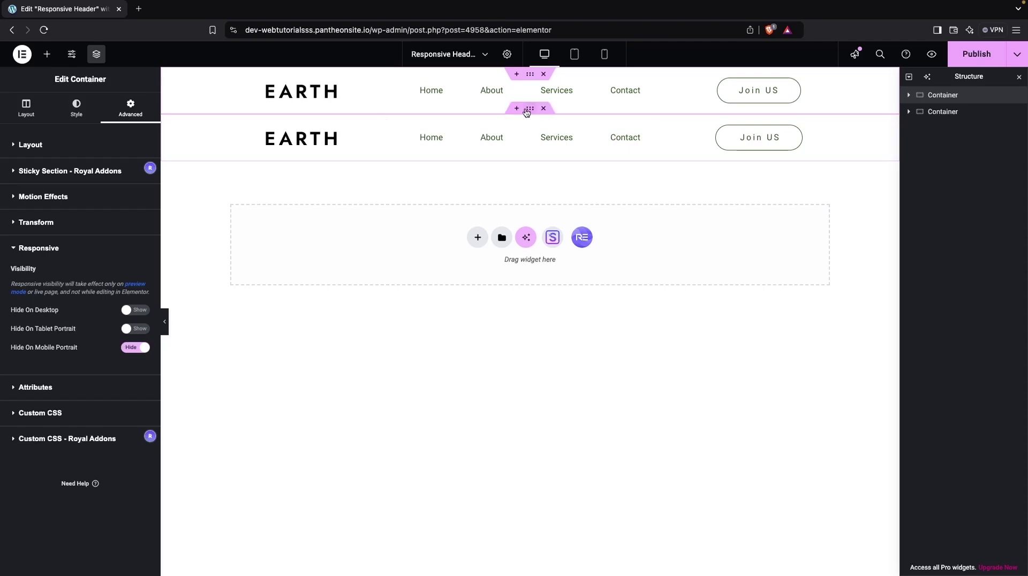
- Hide the second header on desktop and tablet, then preview tablet and mobile layouts
{"action": "left_click", "coordinate": [268, 149]}
{"action": "scroll", "coordinate": [78, 311], "scroll_direction": "down", "scroll_amount": 5}
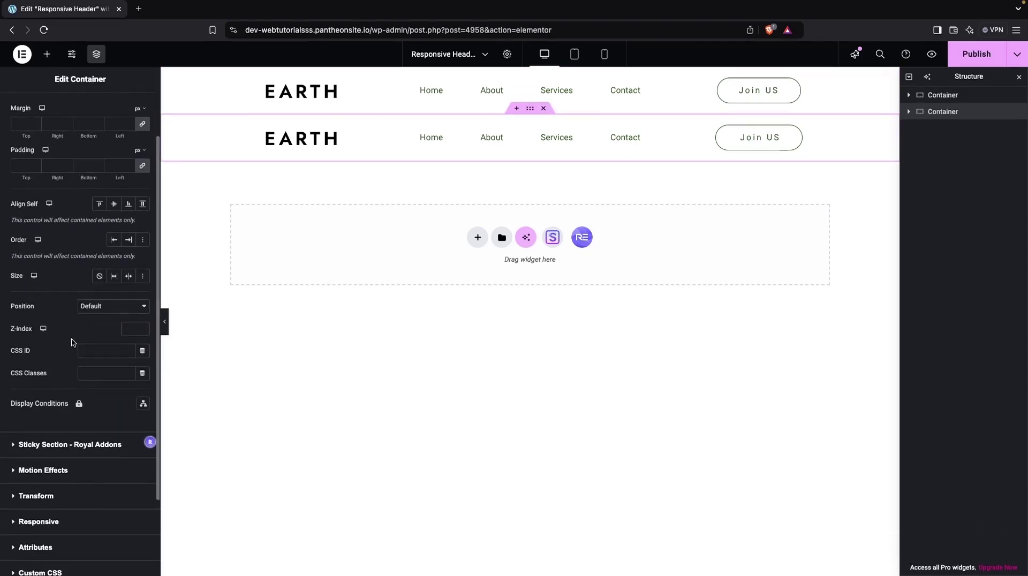
{"action": "left_click", "coordinate": [29, 423]}
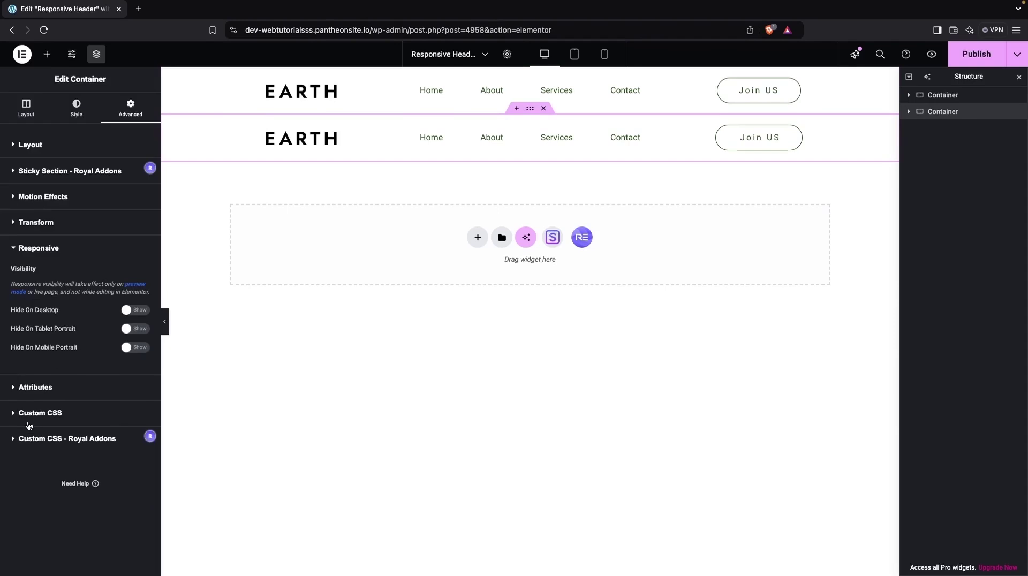
{"action": "left_click", "coordinate": [135, 328]}
{"action": "left_click", "coordinate": [139, 310]}
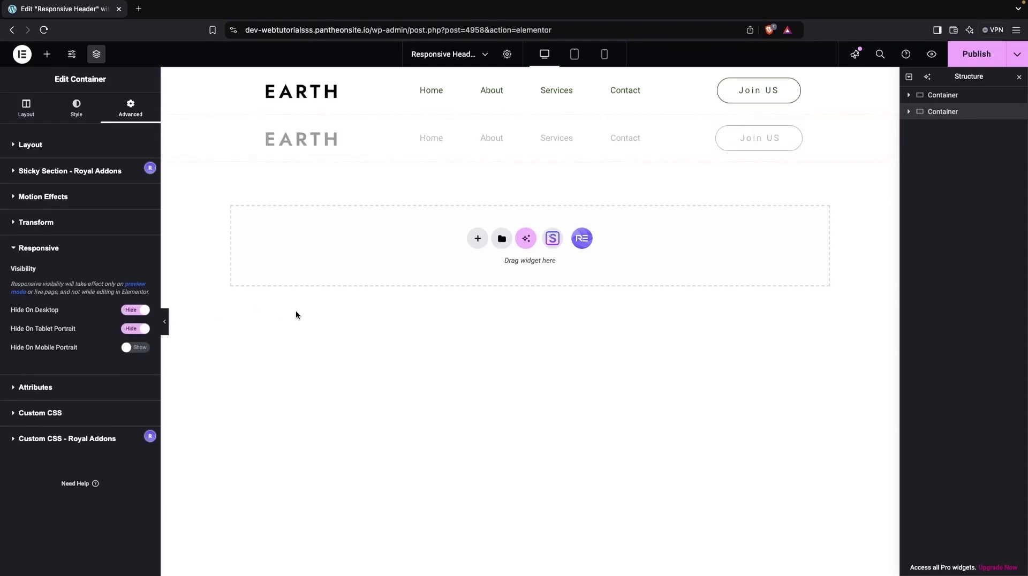
{"action": "left_click", "coordinate": [573, 55]}
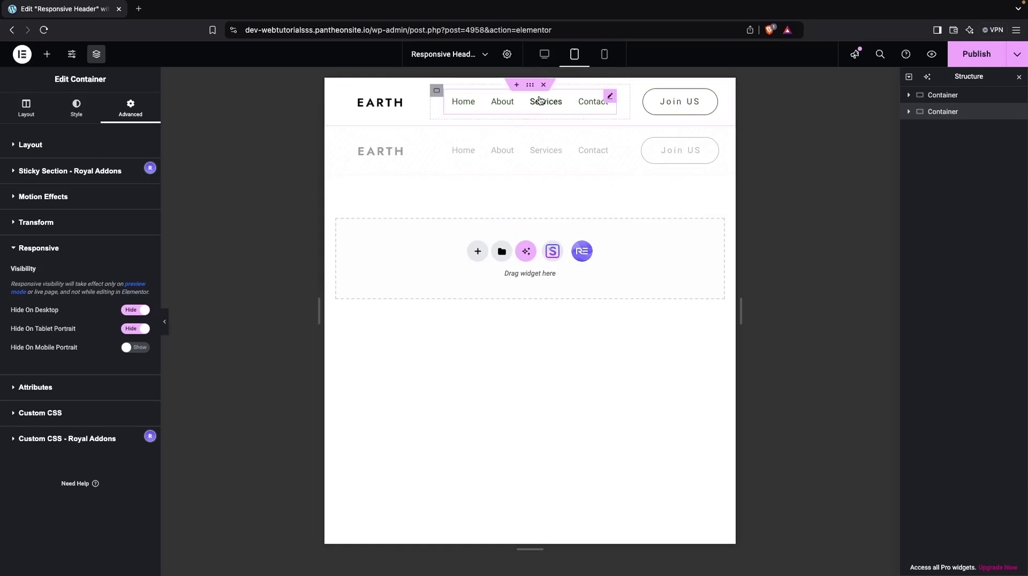
{"action": "left_click", "coordinate": [603, 55]}
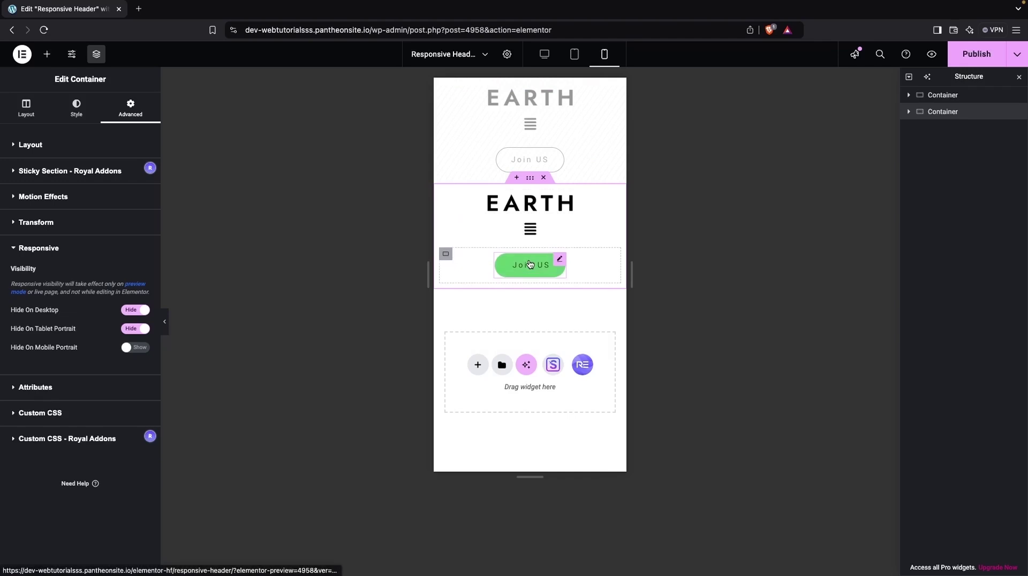
- Delete the mobile header's inner container holding the Join US button
{"action": "left_click", "coordinate": [450, 256]}
{"action": "right_click", "coordinate": [450, 258]}
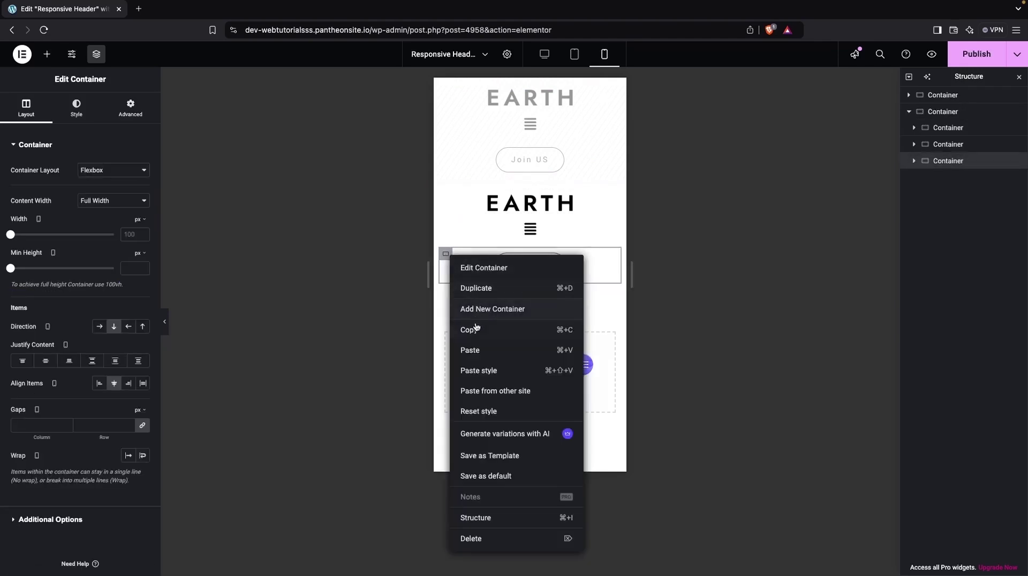
{"action": "key", "text": "Delete"}
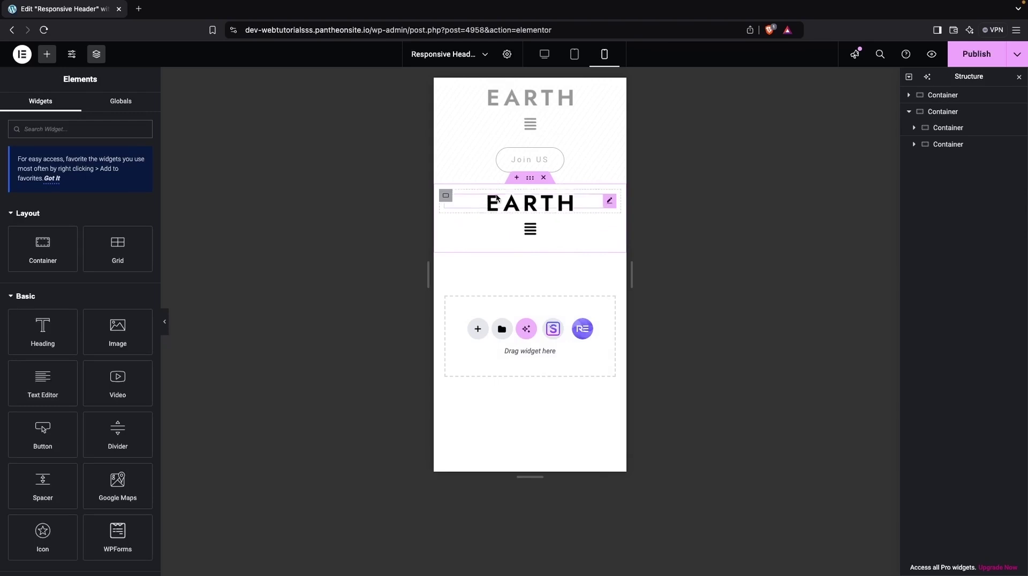
- Set the logo and menu inner containers to 50% width each
{"action": "left_click", "coordinate": [446, 196]}
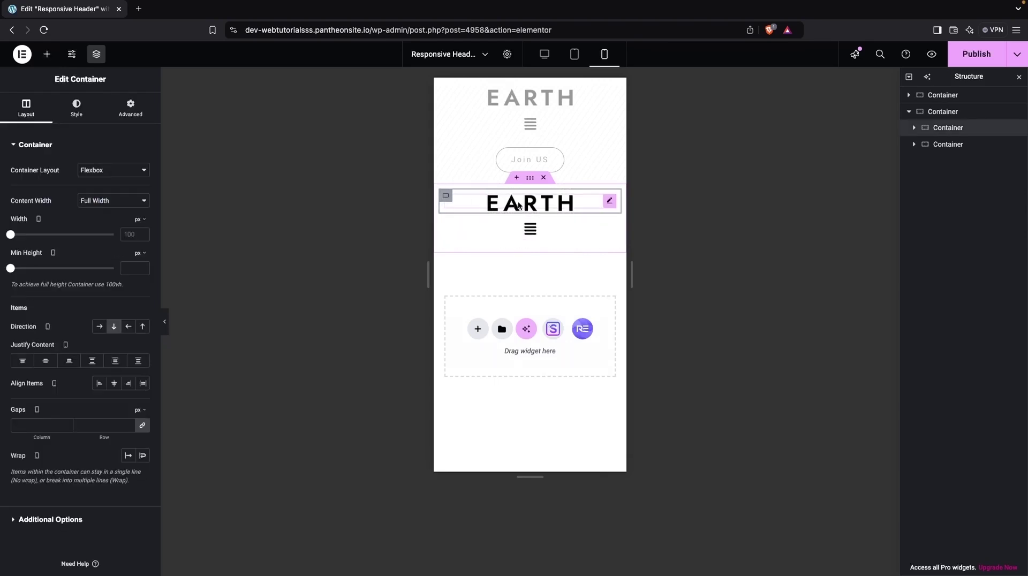
{"action": "left_click", "coordinate": [139, 219]}
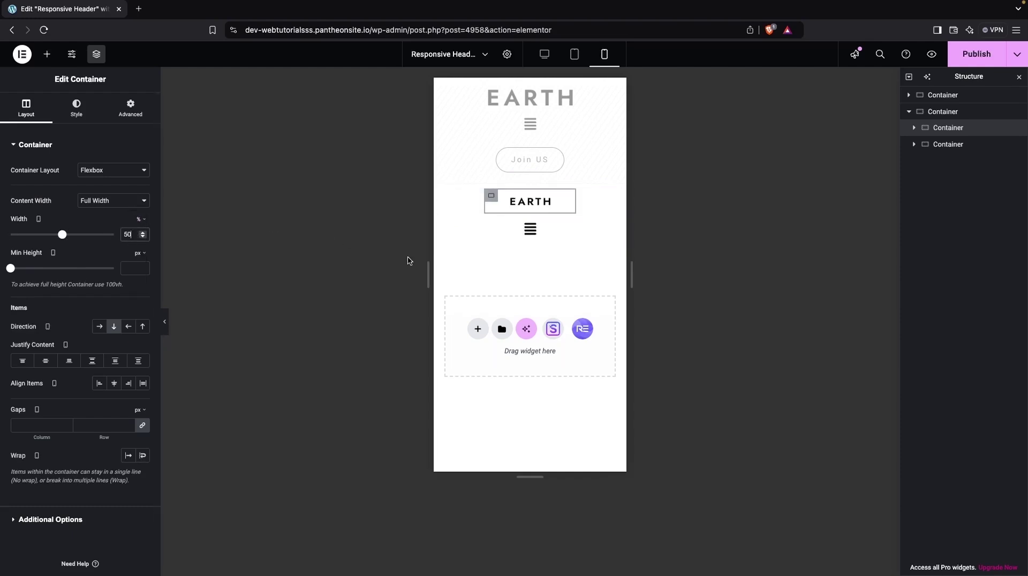
{"action": "left_click", "coordinate": [448, 221]}
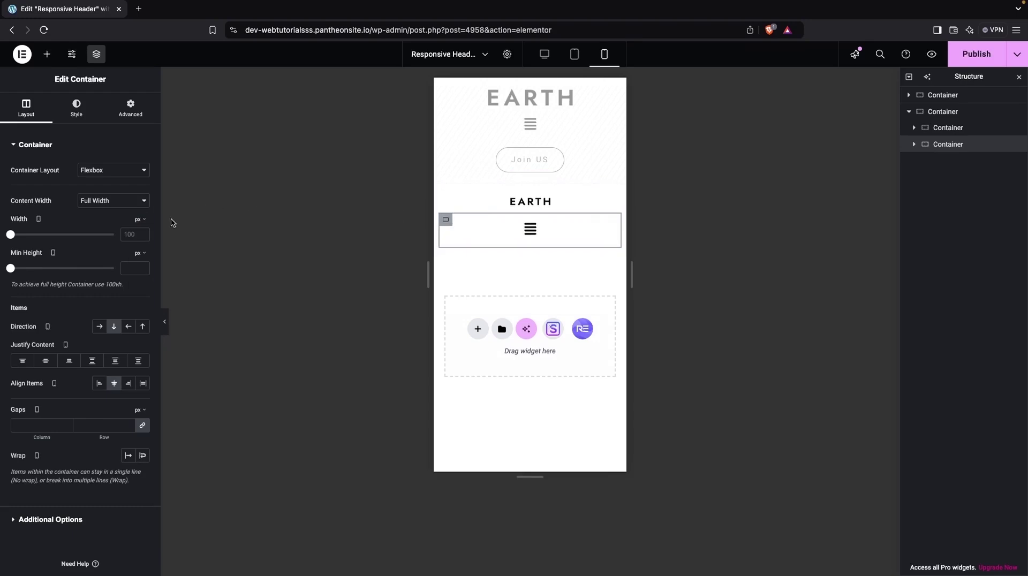
{"action": "left_click", "coordinate": [137, 220]}
{"action": "left_click", "coordinate": [137, 239]}
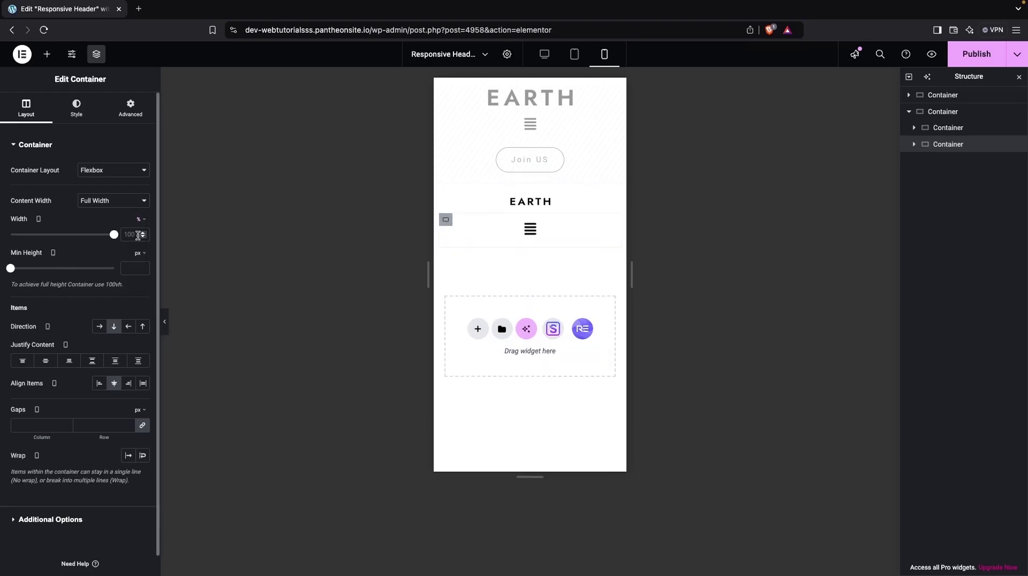
{"action": "left_click_drag", "start_coordinate": [113, 234], "coordinate": [62, 234]}
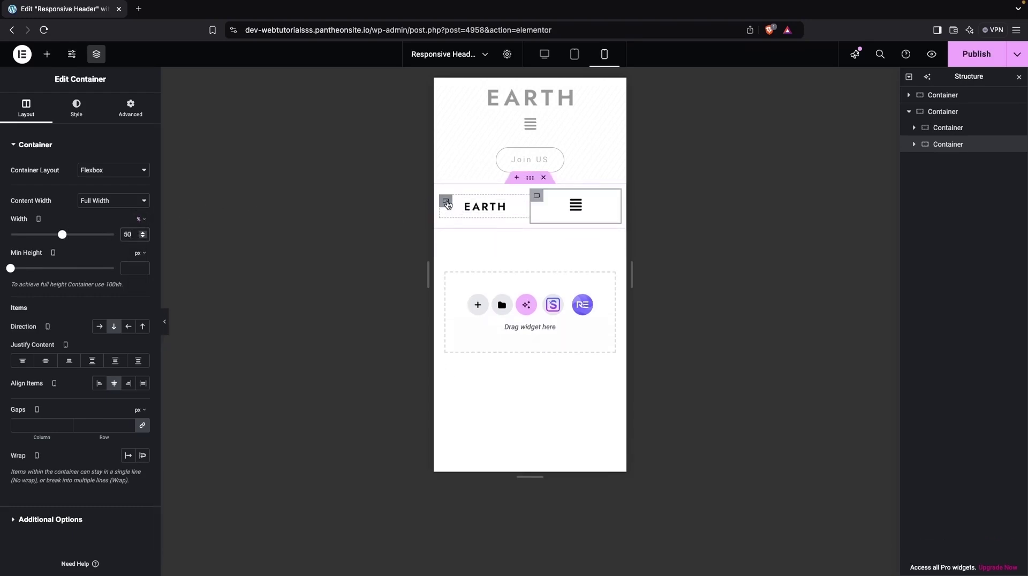
{"action": "left_click", "coordinate": [449, 204]}
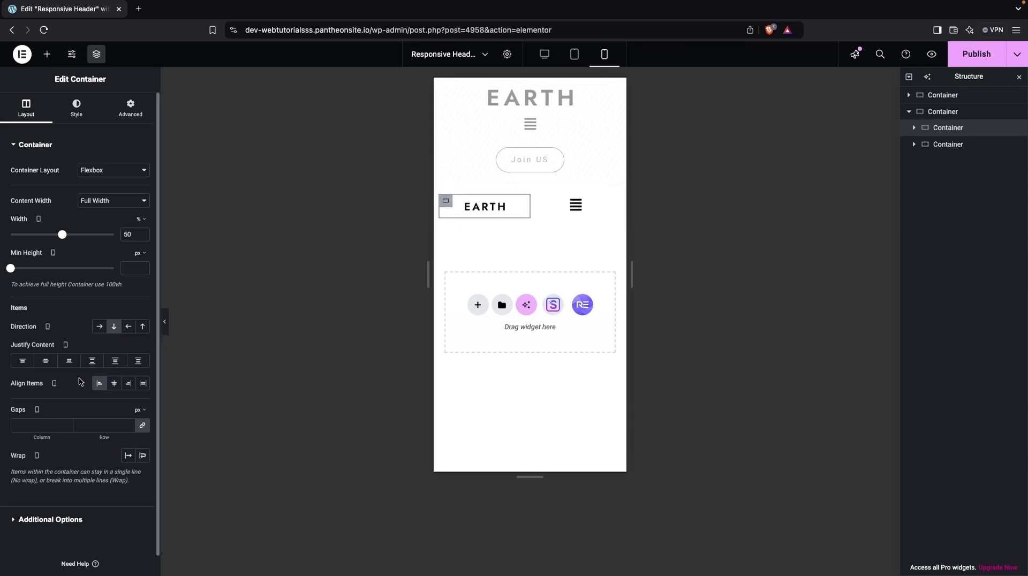
{"action": "left_click", "coordinate": [475, 207]}
- Left-align the mobile EARTH logo and widen it to about 69%
{"action": "left_click", "coordinate": [78, 107]}
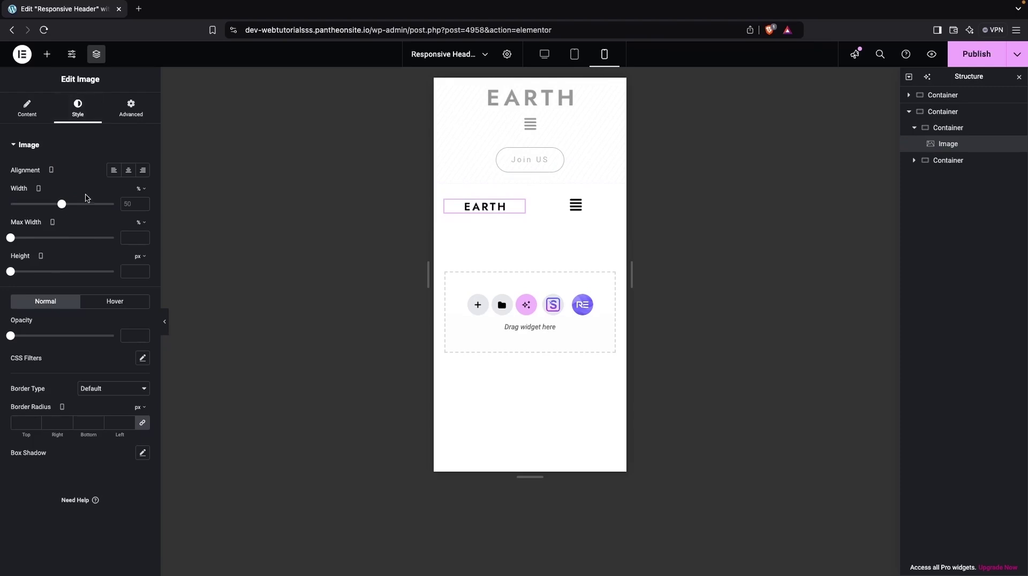
{"action": "left_click", "coordinate": [114, 171]}
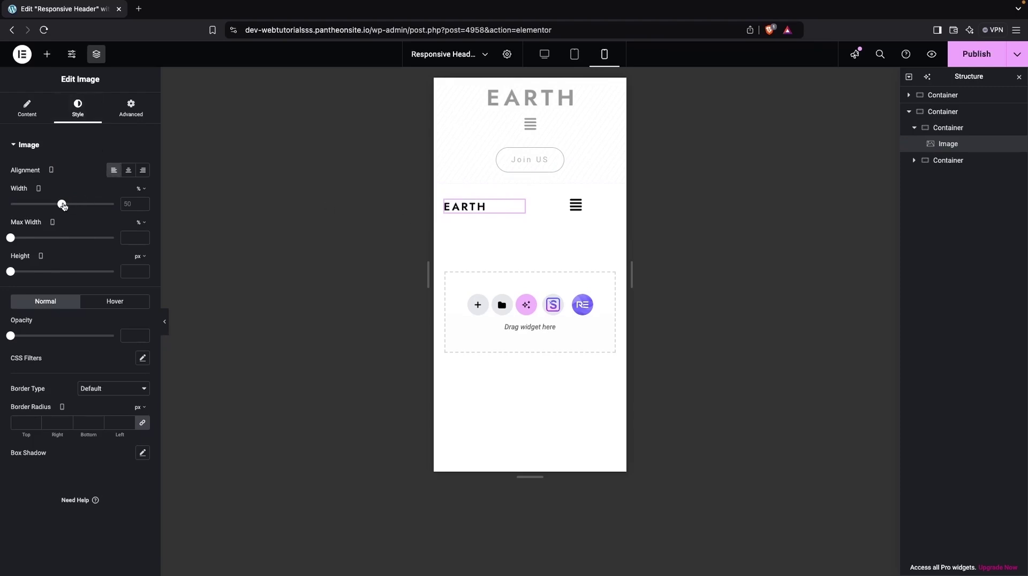
{"action": "left_click_drag", "start_coordinate": [62, 206], "coordinate": [83, 206]}
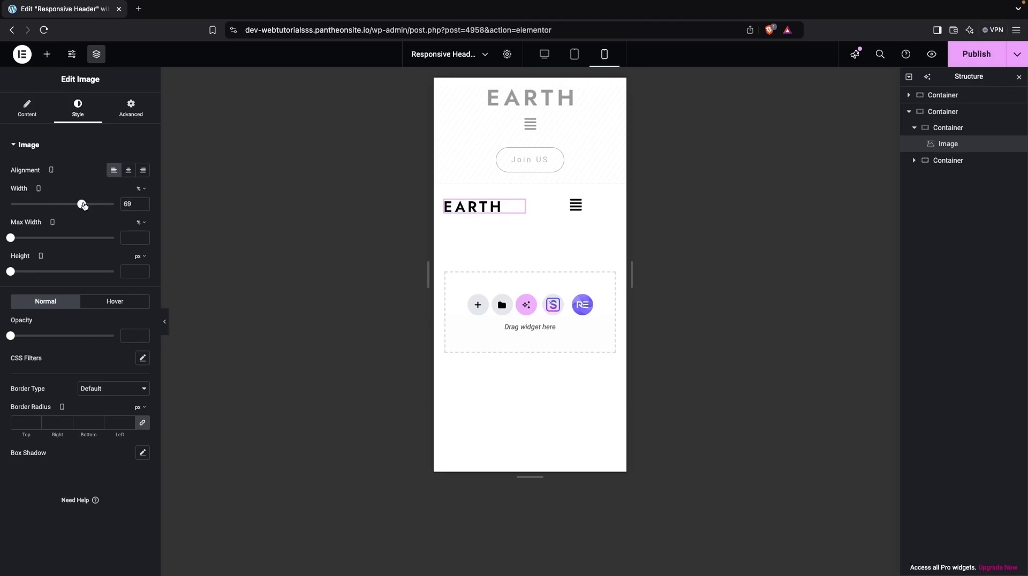
{"action": "left_click", "coordinate": [578, 208]}
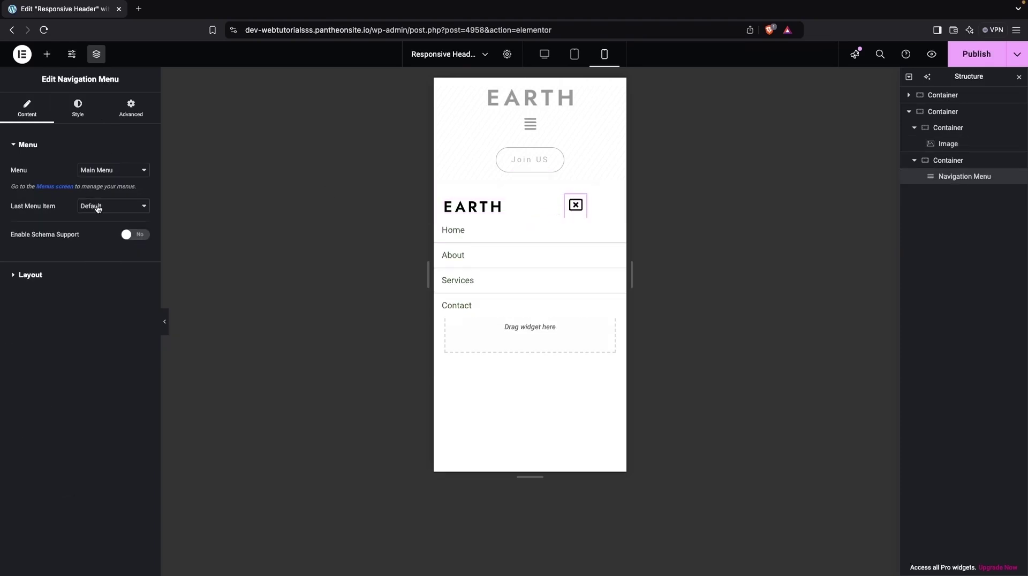
- Switch the Navigation Menu layout to Flyout and close its preview
{"action": "left_click", "coordinate": [31, 275]}
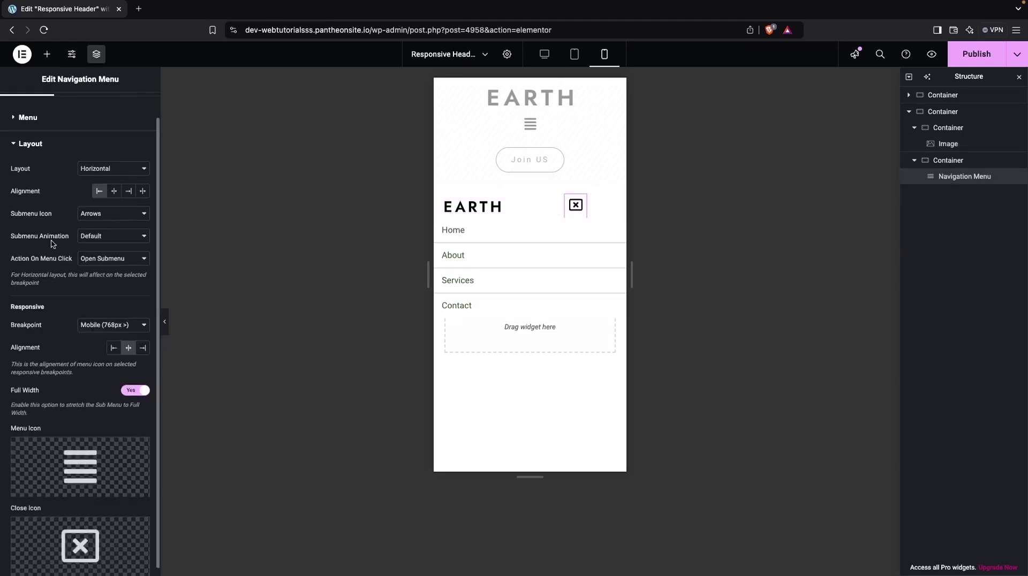
{"action": "left_click", "coordinate": [123, 168]}
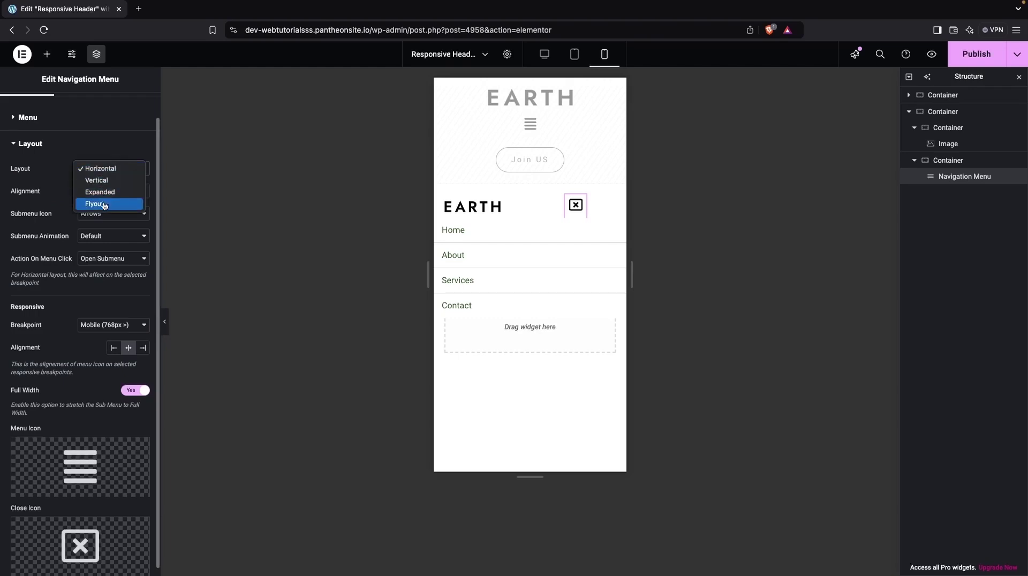
{"action": "key", "text": "Escape"}
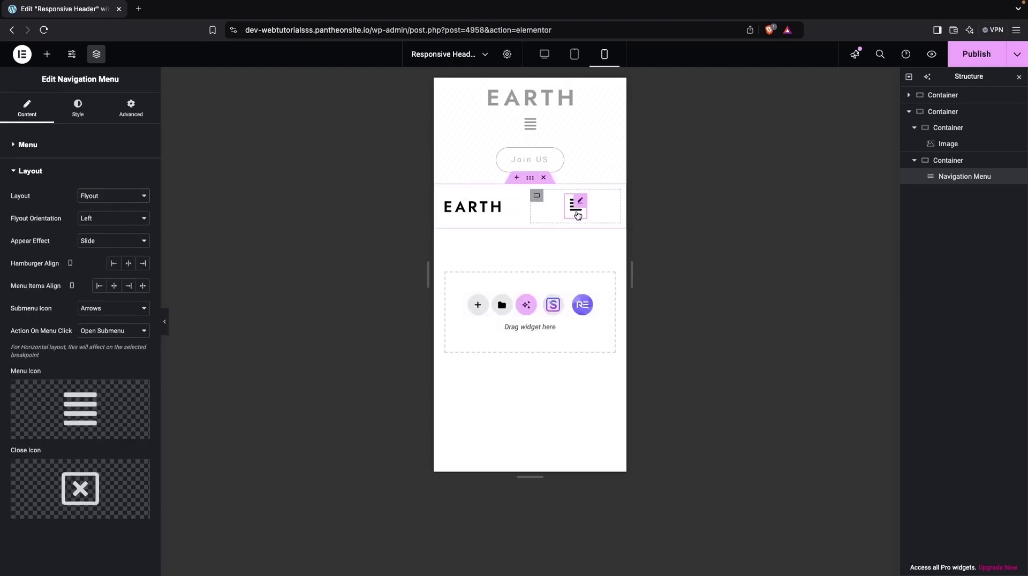
{"action": "left_click", "coordinate": [576, 213]}
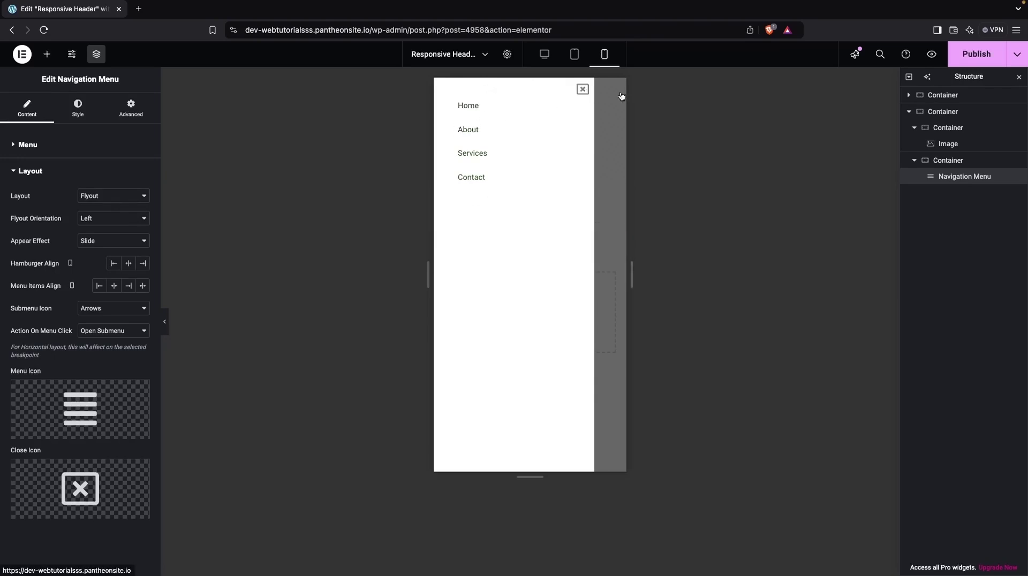
{"action": "left_click", "coordinate": [583, 90]}
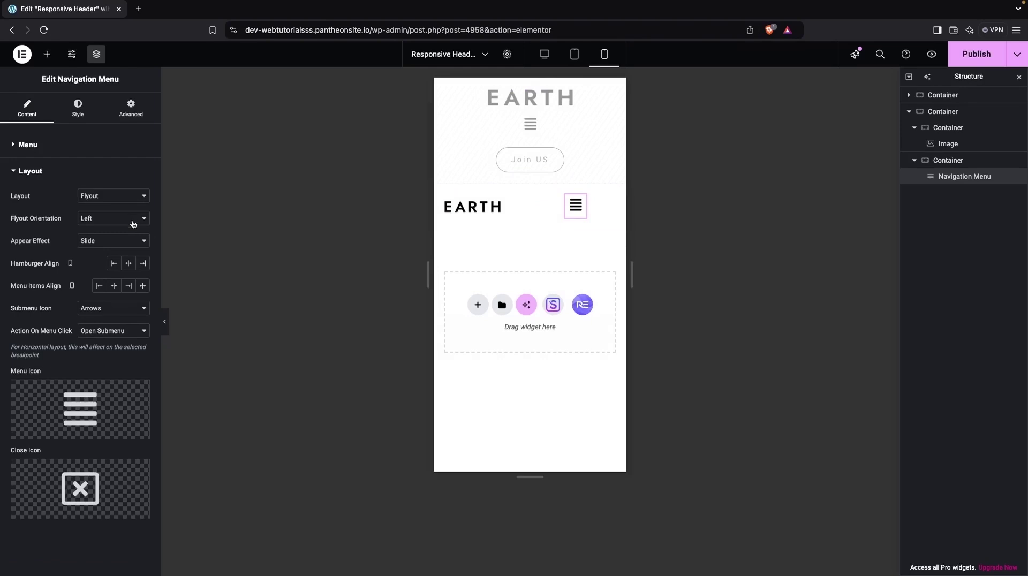
- Align the hamburger right and set the parent container's Align Items to End
{"action": "left_click", "coordinate": [142, 266]}
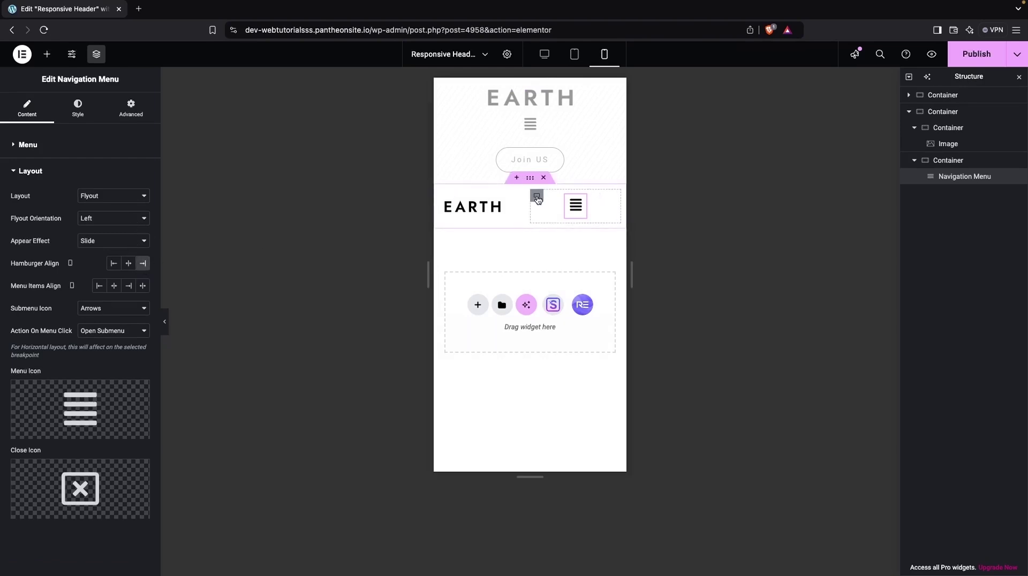
{"action": "left_click", "coordinate": [537, 197]}
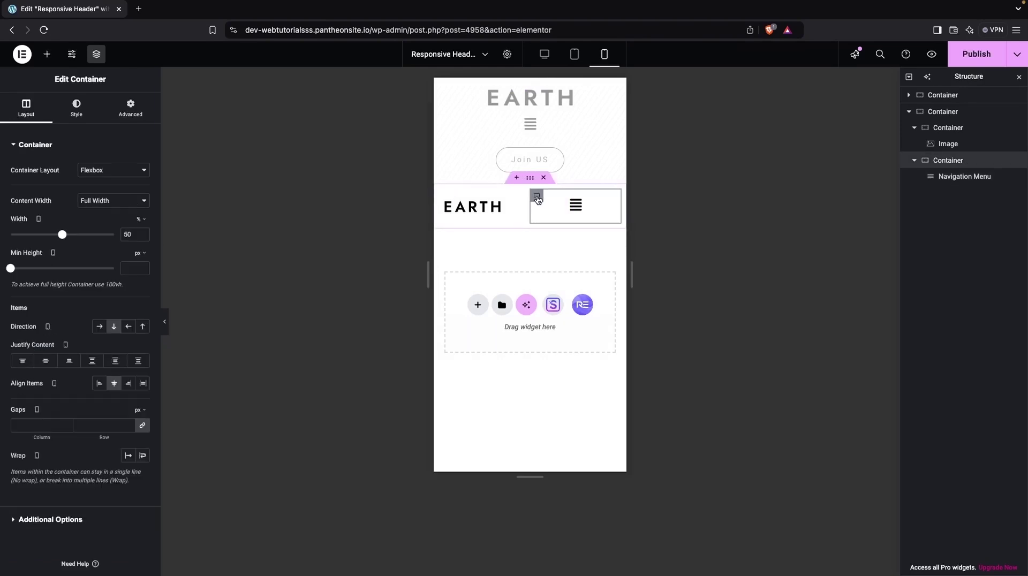
{"action": "left_click", "coordinate": [128, 384]}
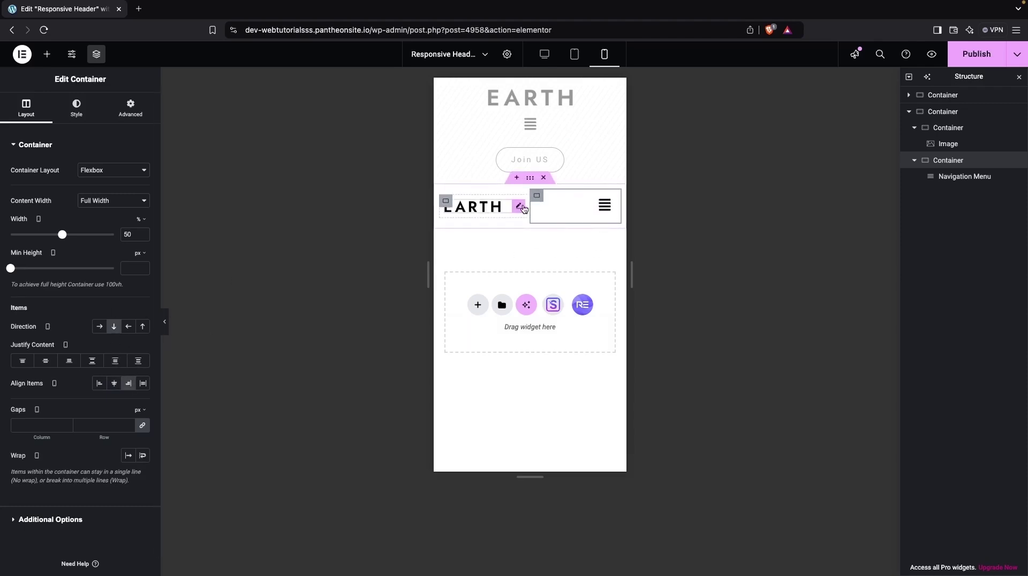
{"action": "left_click", "coordinate": [605, 217]}
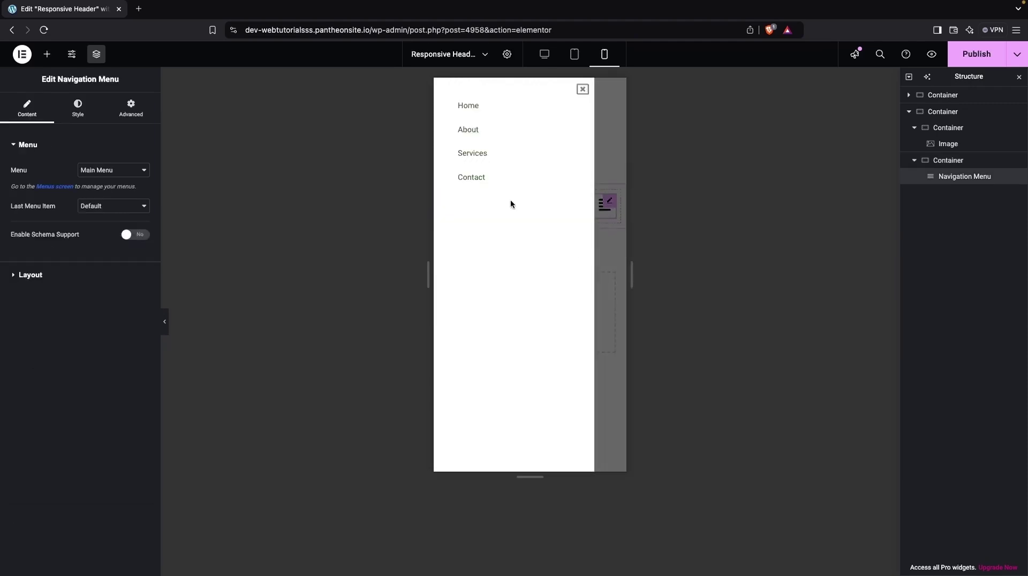
- Set the flyout's close icon colour to global green Theme Color 1
{"action": "left_click", "coordinate": [79, 109]}
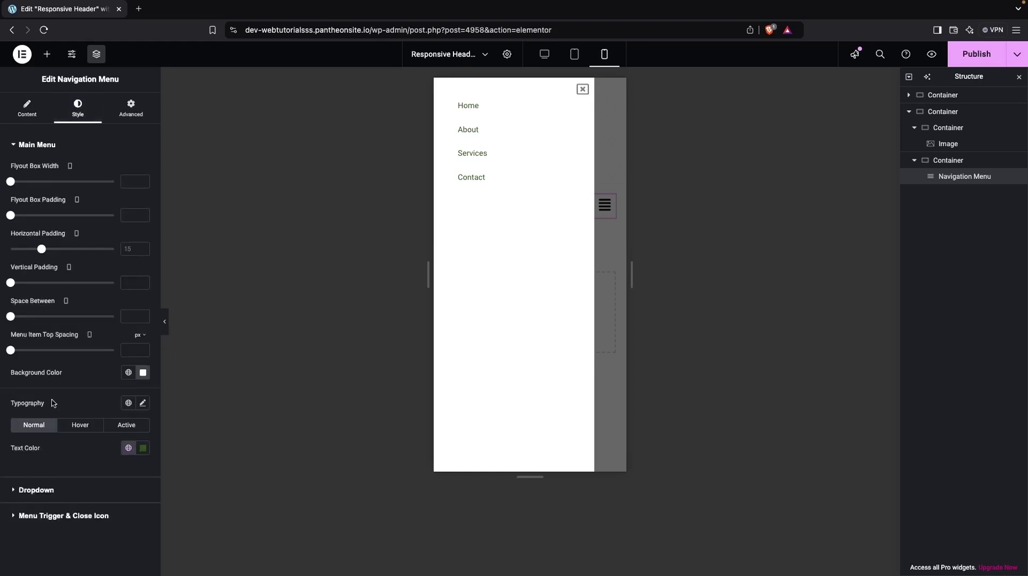
{"action": "left_click", "coordinate": [11, 516]}
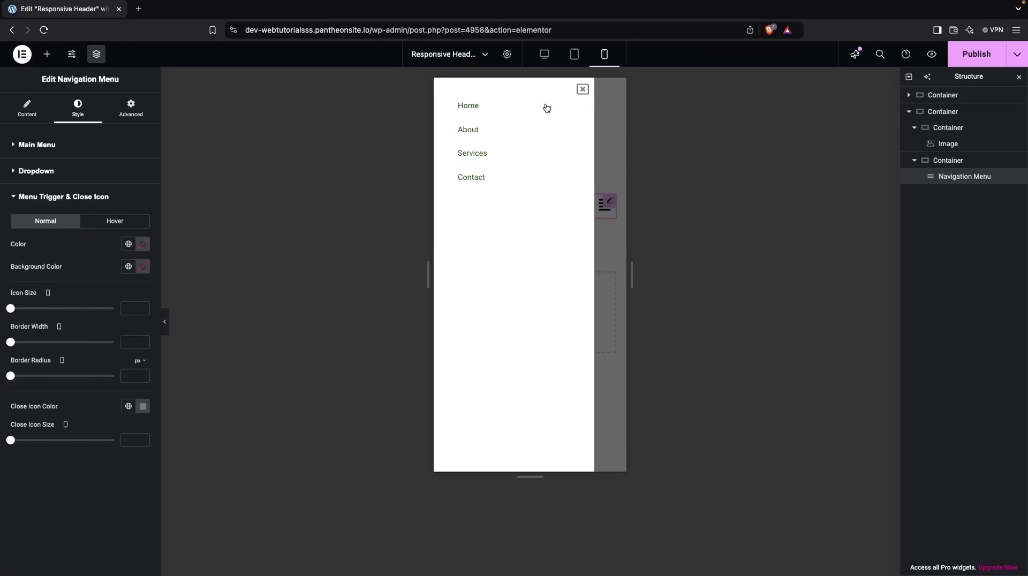
{"action": "left_click", "coordinate": [142, 407]}
{"action": "mouse_move", "coordinate": [108, 460]}
{"action": "left_mouse_down"}
{"action": "mouse_move", "coordinate": [207, 460]}
{"action": "mouse_move", "coordinate": [207, 442]}
{"action": "mouse_move", "coordinate": [204, 500]}
{"action": "mouse_move", "coordinate": [205, 449]}
{"action": "left_mouse_up"}
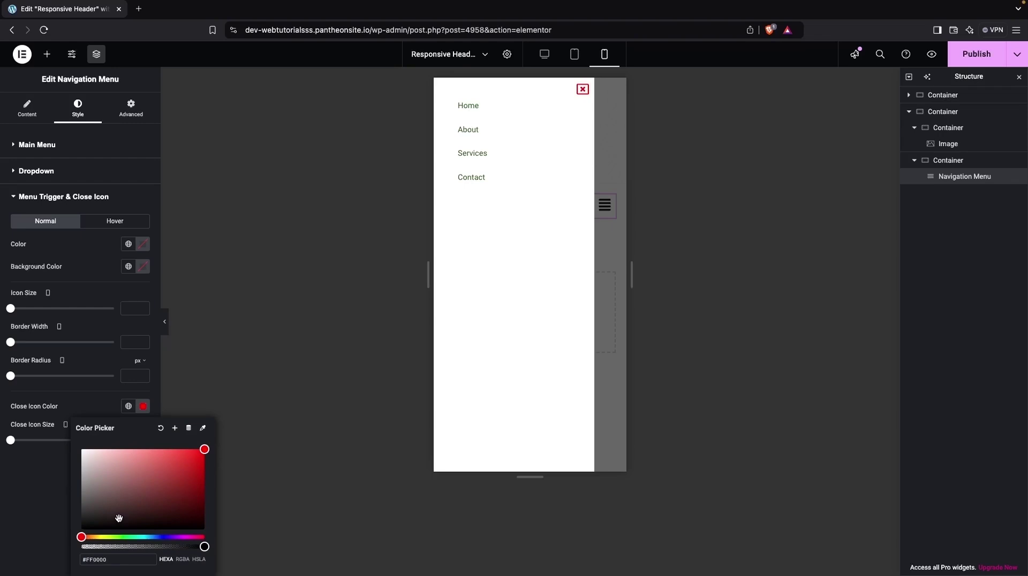
{"action": "left_click", "coordinate": [94, 402]}
{"action": "left_click", "coordinate": [128, 406]}
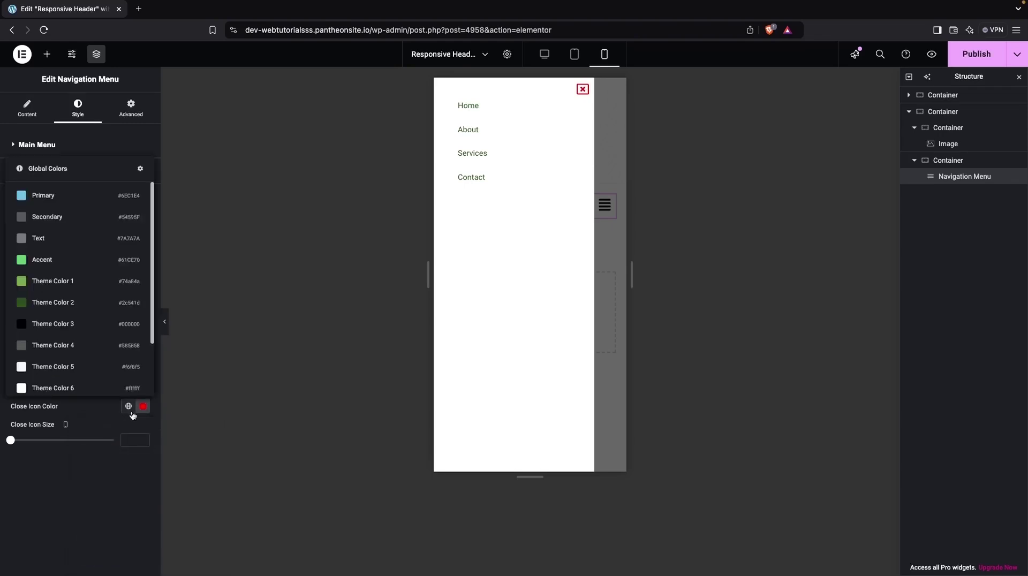
{"action": "left_click", "coordinate": [88, 304]}
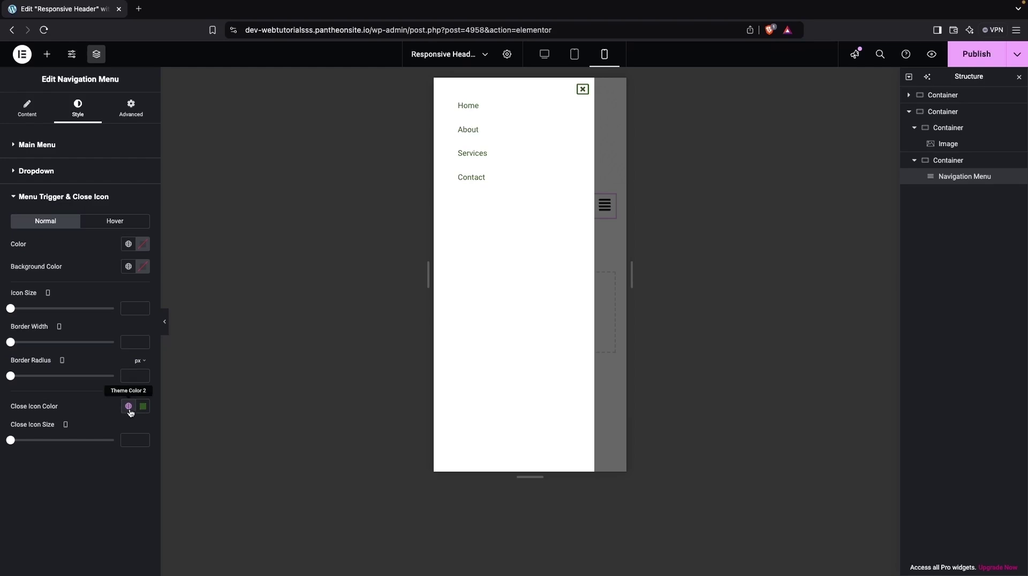
{"action": "left_click", "coordinate": [129, 407]}
{"action": "left_click", "coordinate": [73, 279]}
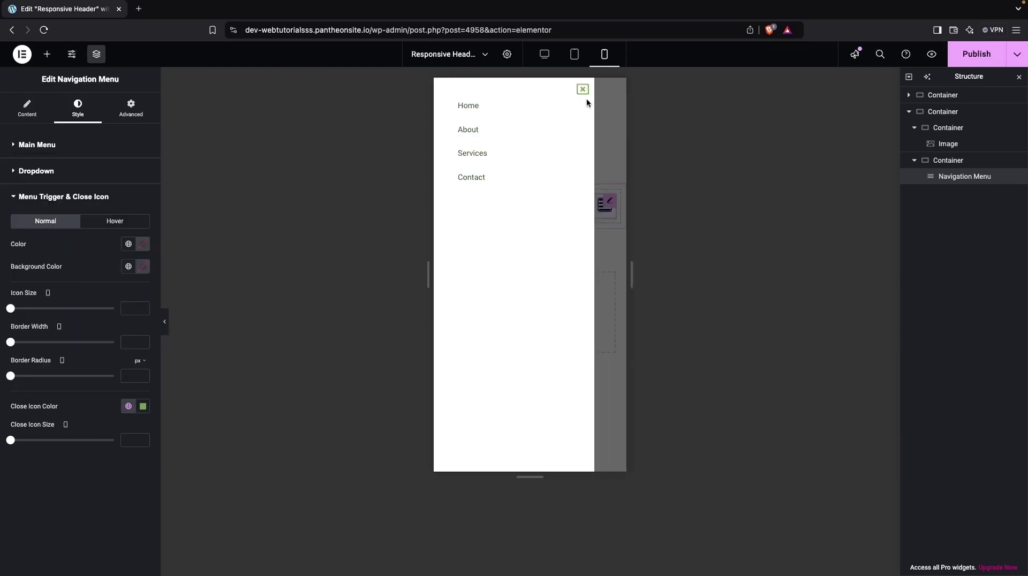
{"action": "left_click", "coordinate": [583, 90]}
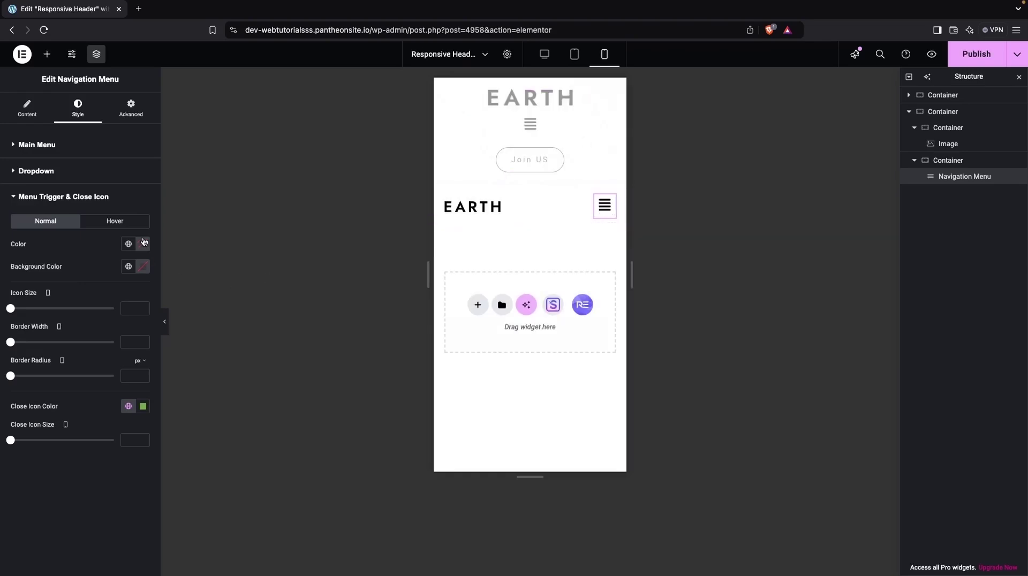
- Make the hamburger icon a global green theme colour
{"action": "left_click", "coordinate": [142, 243]}
{"action": "mouse_move", "coordinate": [171, 311]}
{"action": "left_mouse_down"}
{"action": "mouse_move", "coordinate": [137, 311]}
{"action": "mouse_move", "coordinate": [163, 298]}
{"action": "left_mouse_up"}
{"action": "left_click", "coordinate": [125, 246]}
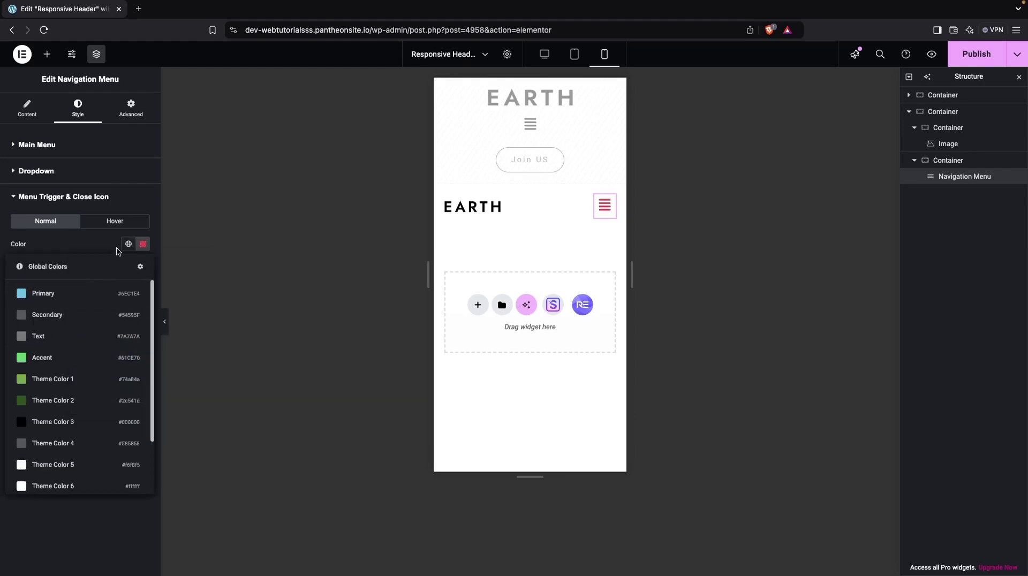
{"action": "left_click", "coordinate": [66, 380]}
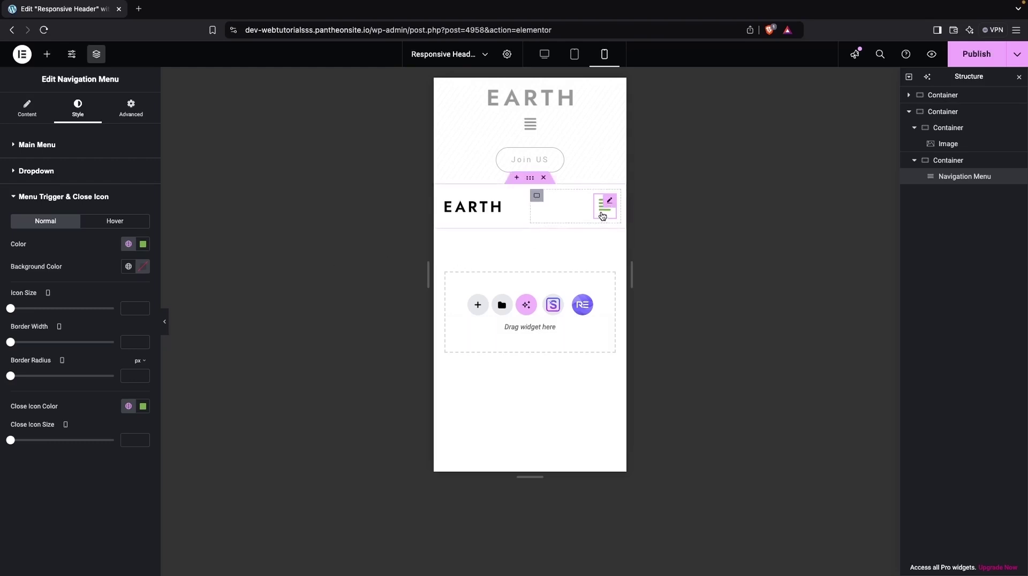
- Set the hamburger's hover colour to a global green and preview the flyout
{"action": "left_click", "coordinate": [116, 225]}
{"action": "left_click", "coordinate": [143, 244]}
{"action": "left_click", "coordinate": [129, 245]}
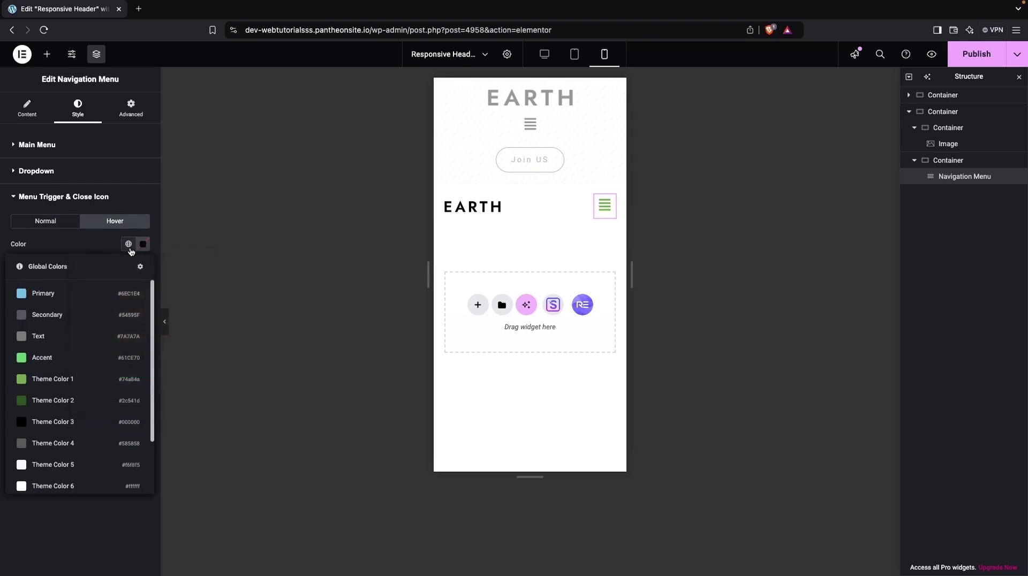
{"action": "left_click", "coordinate": [64, 396]}
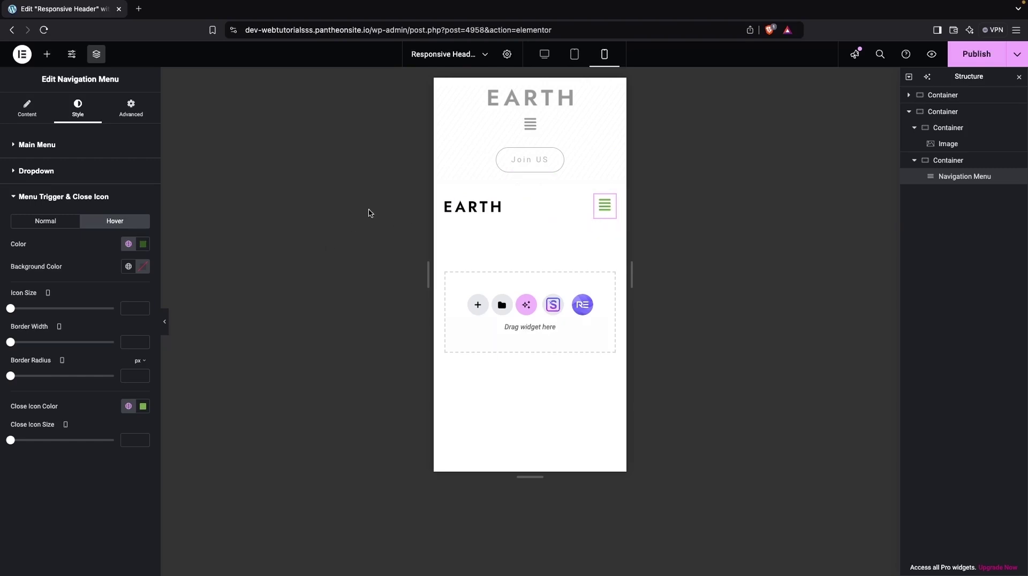
{"action": "left_click", "coordinate": [603, 214]}
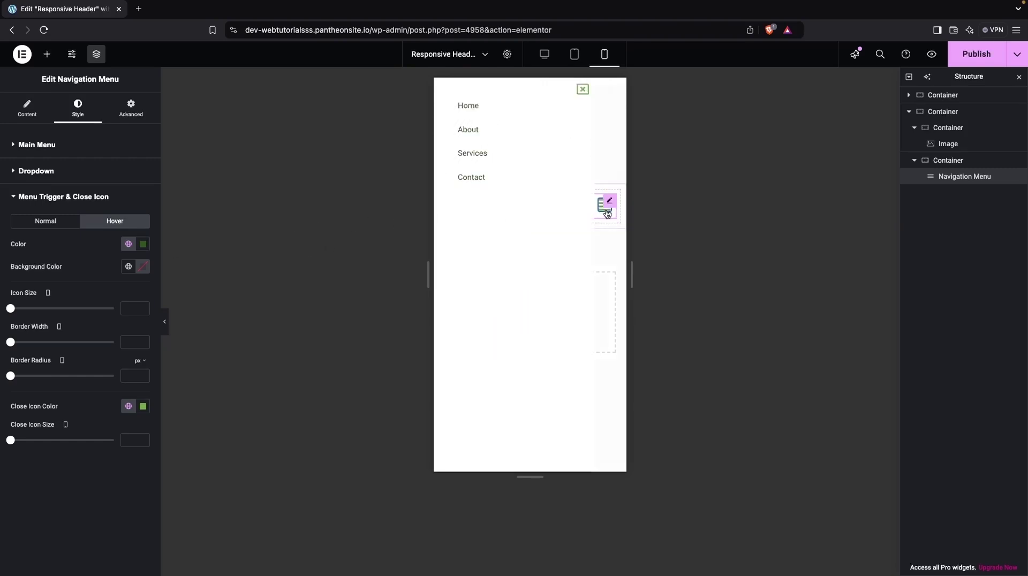
- Try widening the flyout panel, then reset its width to default
{"action": "left_click", "coordinate": [14, 147]}
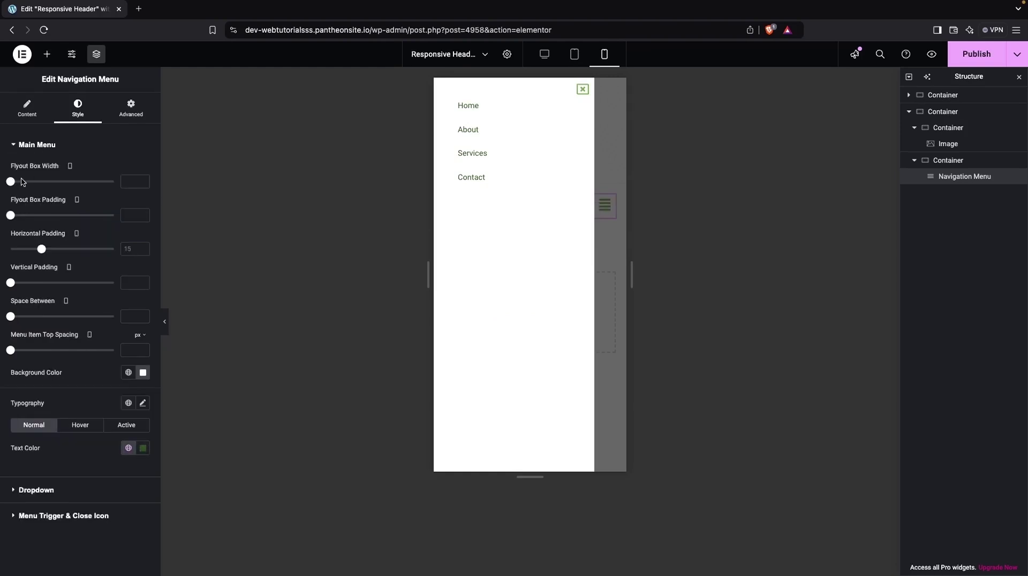
{"action": "left_click_drag", "start_coordinate": [15, 185], "coordinate": [43, 182]}
{"action": "left_click", "coordinate": [604, 213]}
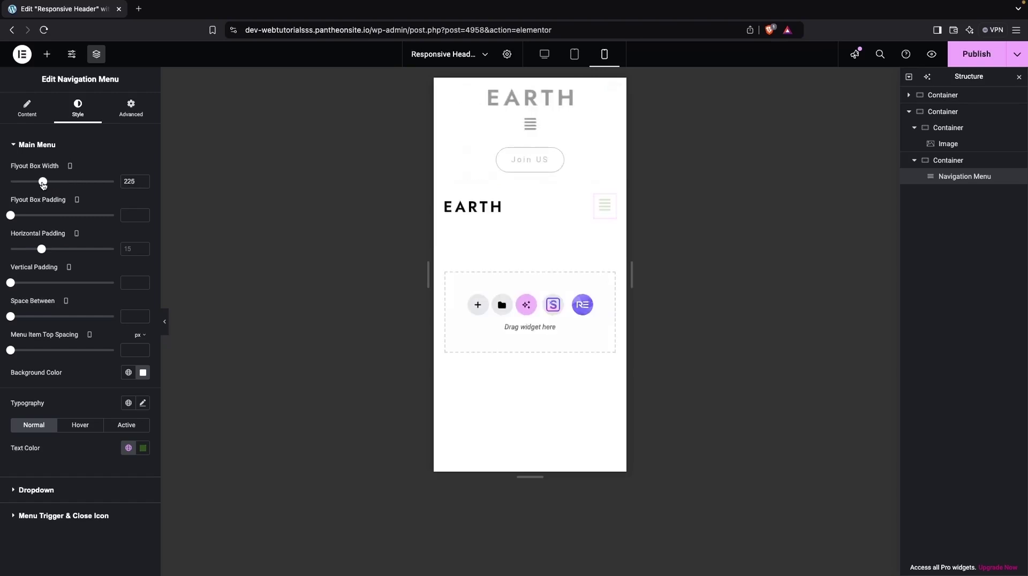
{"action": "double_click", "coordinate": [135, 182]}
{"action": "key", "text": "BackSpace"}
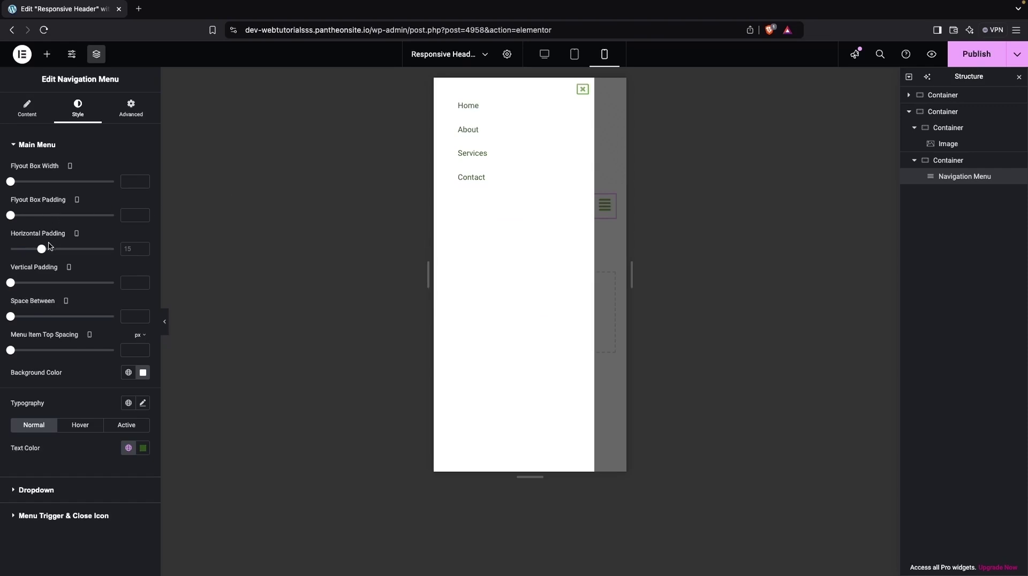
- Set item padding to 30 horizontal and 24 vertical, space between 0, top spacing 54
{"action": "left_click_drag", "start_coordinate": [41, 250], "coordinate": [73, 249]}
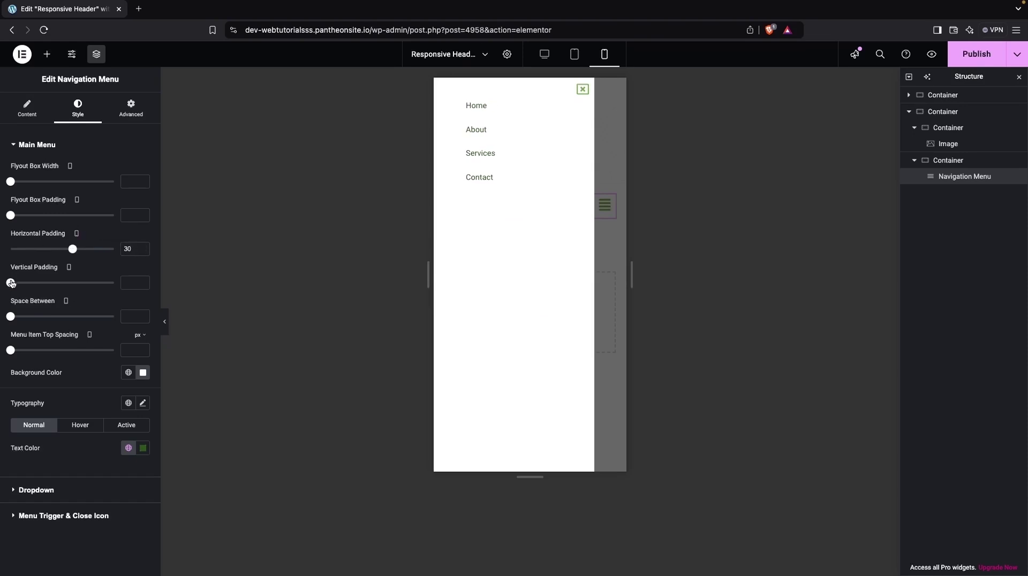
{"action": "left_click_drag", "start_coordinate": [10, 283], "coordinate": [60, 282]}
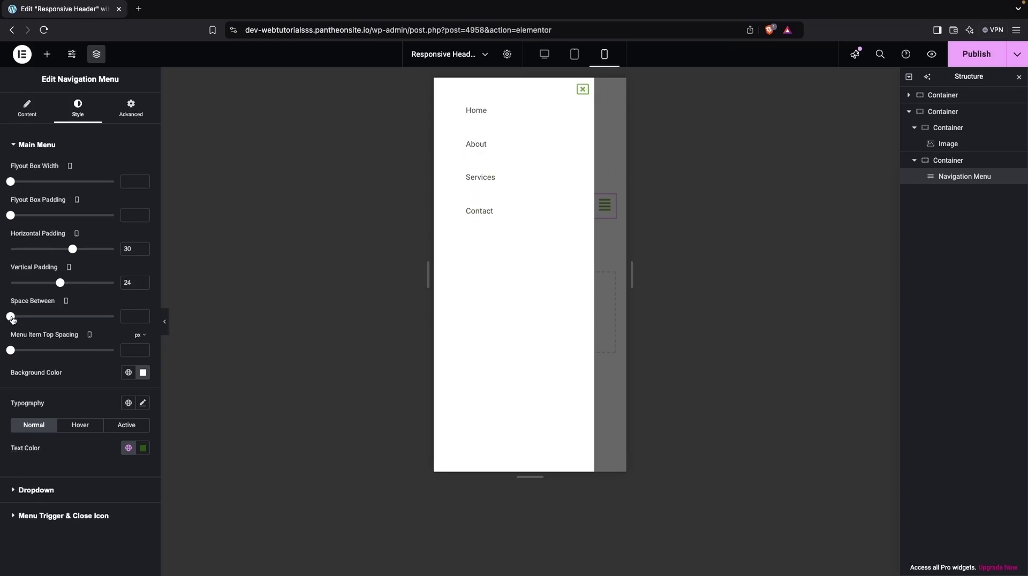
{"action": "mouse_move", "coordinate": [12, 316]}
{"action": "left_mouse_down"}
{"action": "mouse_move", "coordinate": [33, 320]}
{"action": "mouse_move", "coordinate": [10, 320]}
{"action": "left_mouse_up"}
{"action": "left_click", "coordinate": [11, 350]}
{"action": "left_click_drag", "start_coordinate": [11, 351], "coordinate": [67, 350]}
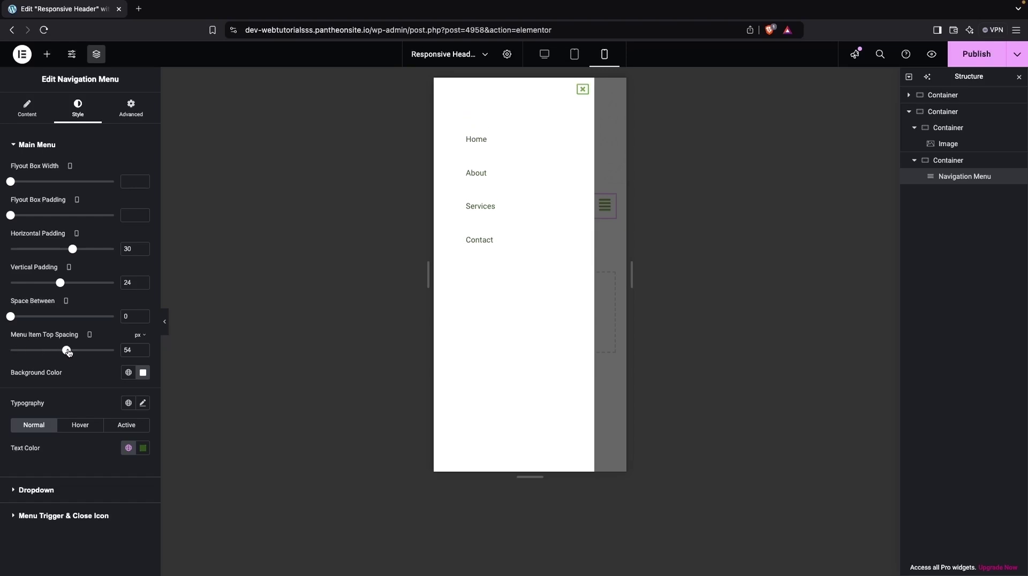
- Set the flyout background colour to off-white Theme Color 5
{"action": "left_click", "coordinate": [129, 373]}
{"action": "left_click", "coordinate": [83, 289]}
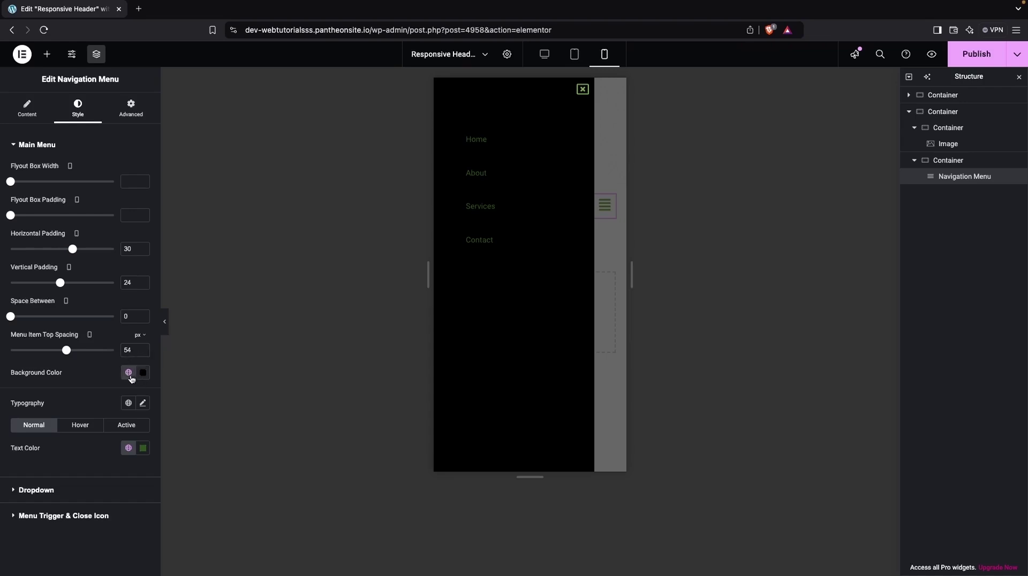
{"action": "left_click", "coordinate": [129, 373]}
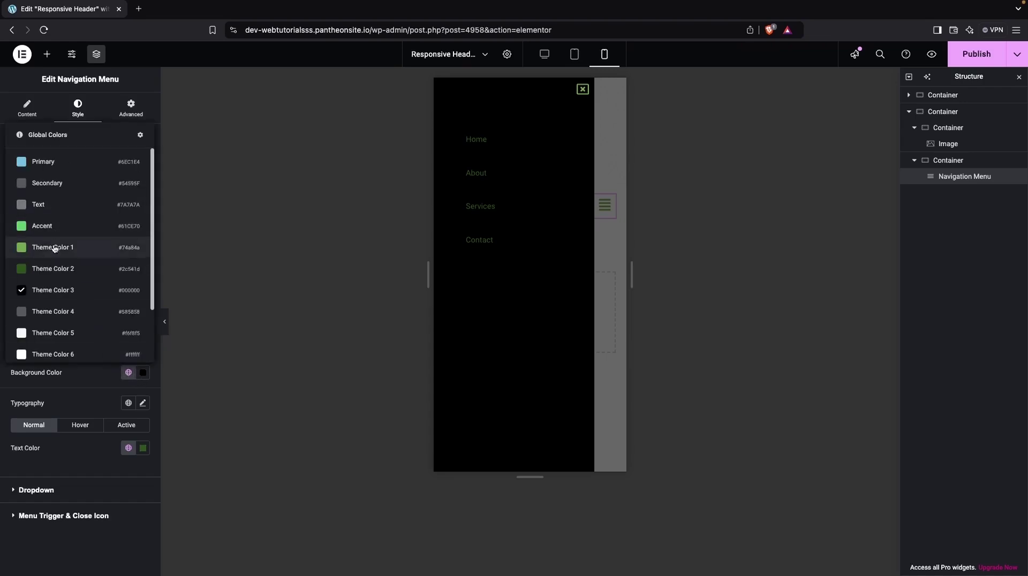
{"action": "left_click", "coordinate": [53, 268]}
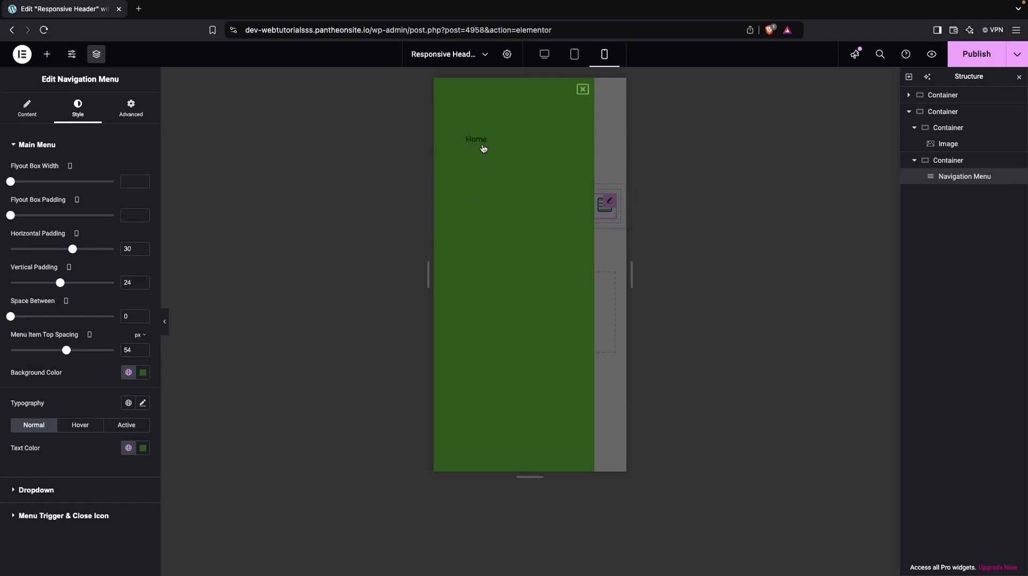
{"action": "left_click", "coordinate": [129, 373]}
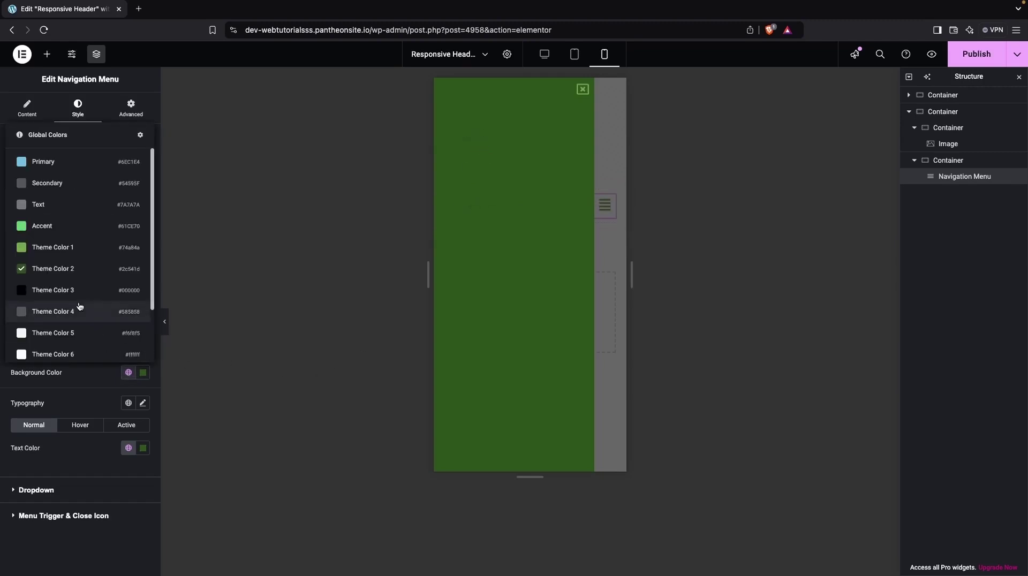
{"action": "left_click", "coordinate": [78, 231]}
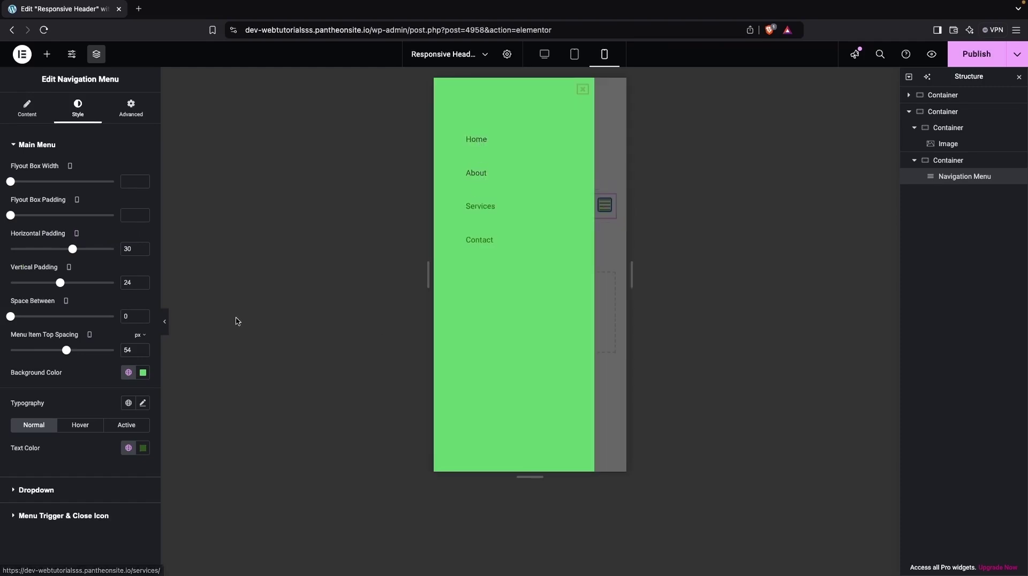
{"action": "left_click", "coordinate": [129, 373]}
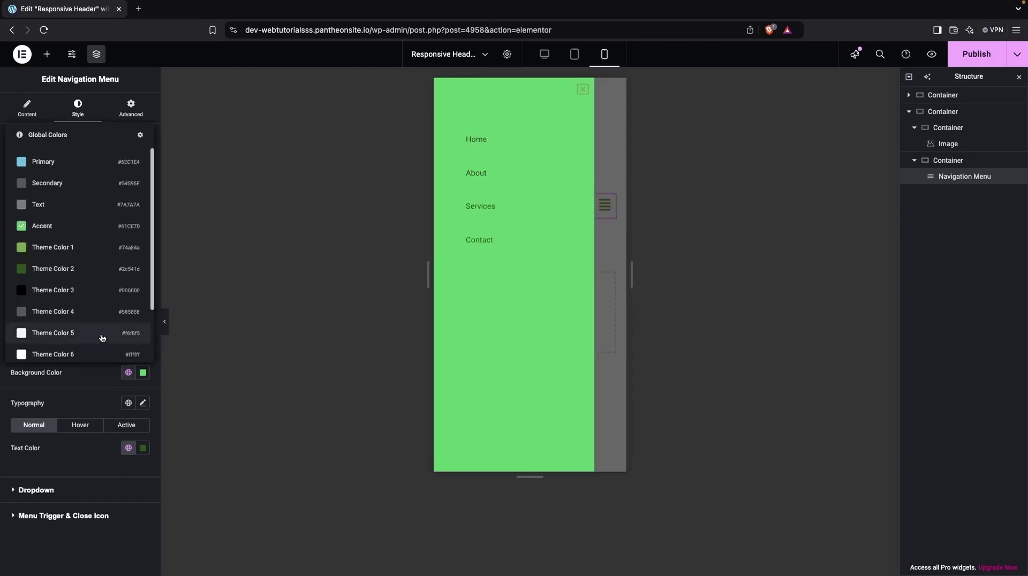
{"action": "left_click", "coordinate": [65, 333]}
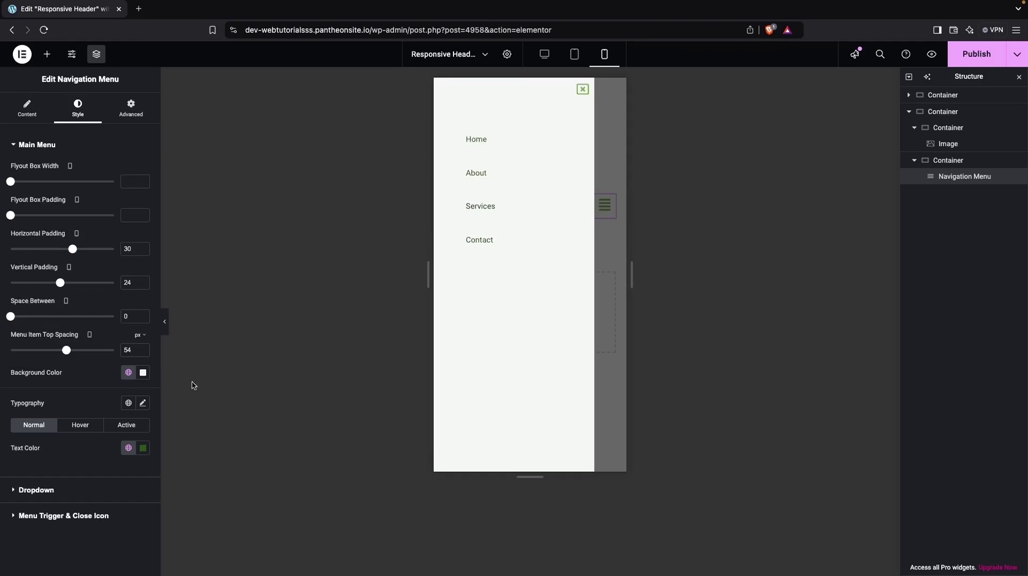
{"action": "left_click", "coordinate": [583, 90]}
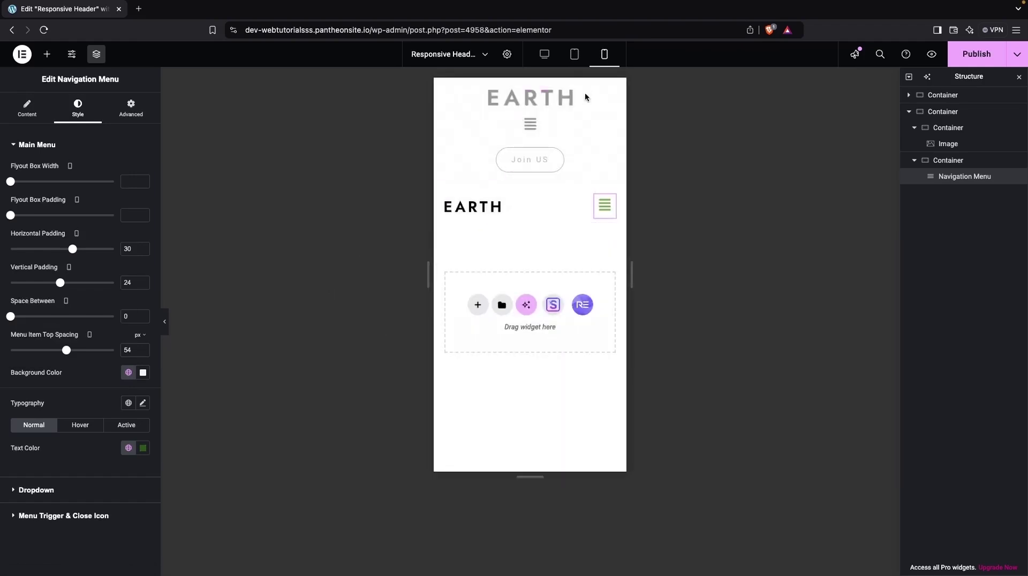
- Publish the header, open the live home page in a new tab, and Inspect it
{"action": "left_click", "coordinate": [996, 64]}
{"action": "left_click", "coordinate": [371, 31]}
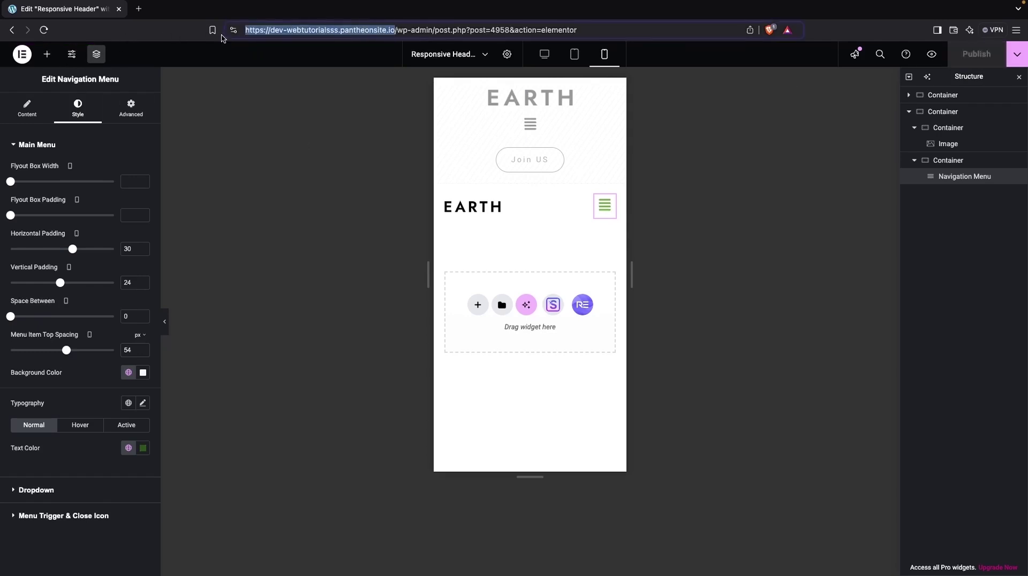
{"action": "key", "text": "alt+Return"}
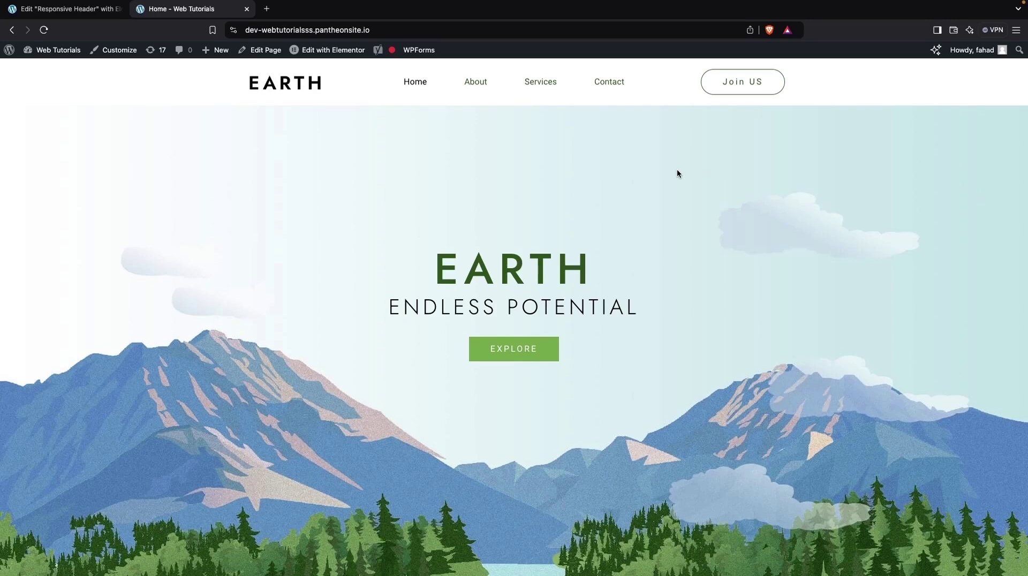
{"action": "right_click", "coordinate": [642, 171]}
{"action": "left_click", "coordinate": [668, 327]}
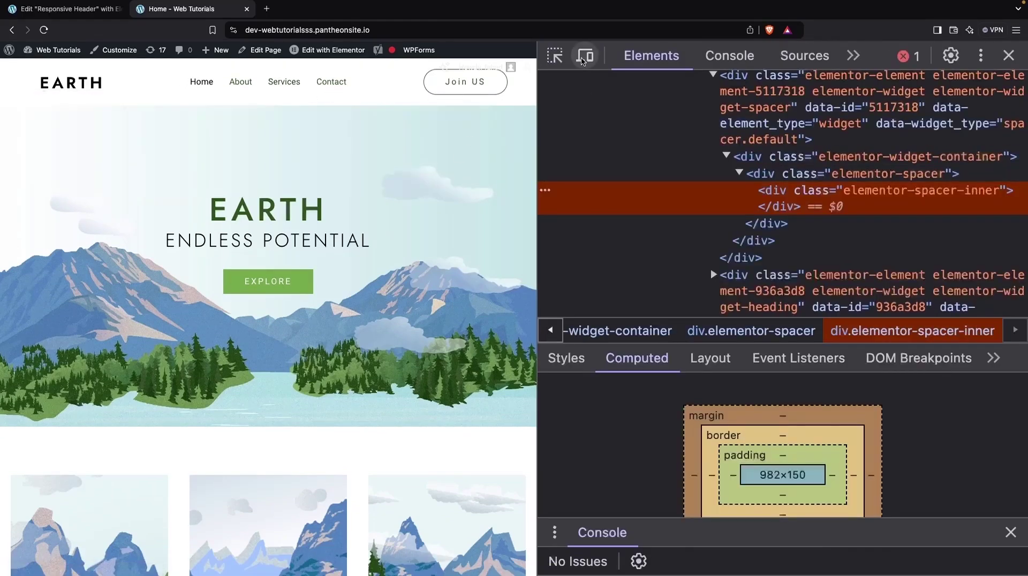
- Enable device emulation, narrow the viewport to mobile width, and test the flyout menu
{"action": "left_click", "coordinate": [585, 56]}
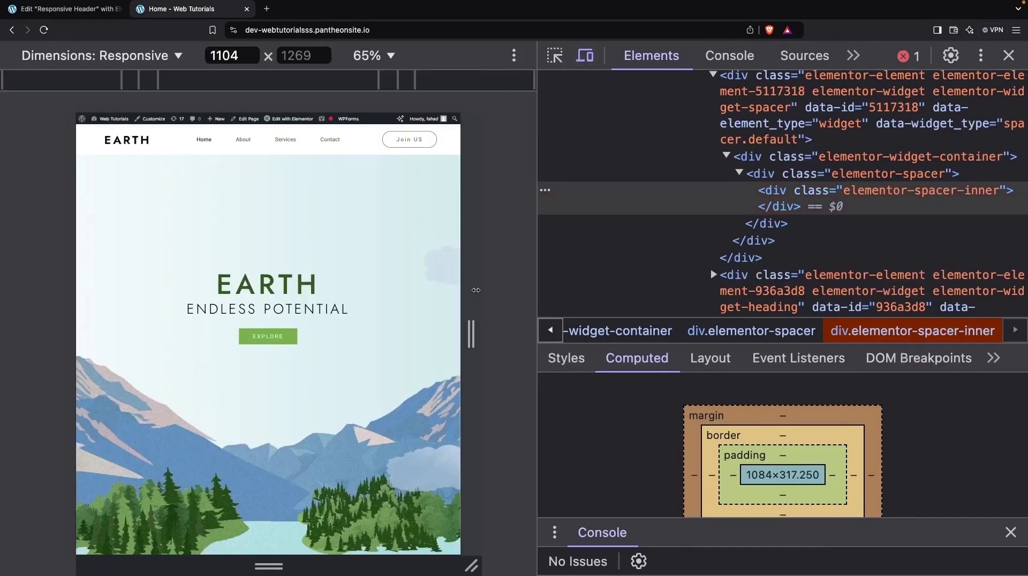
{"action": "left_click_drag", "start_coordinate": [474, 289], "coordinate": [377, 270]}
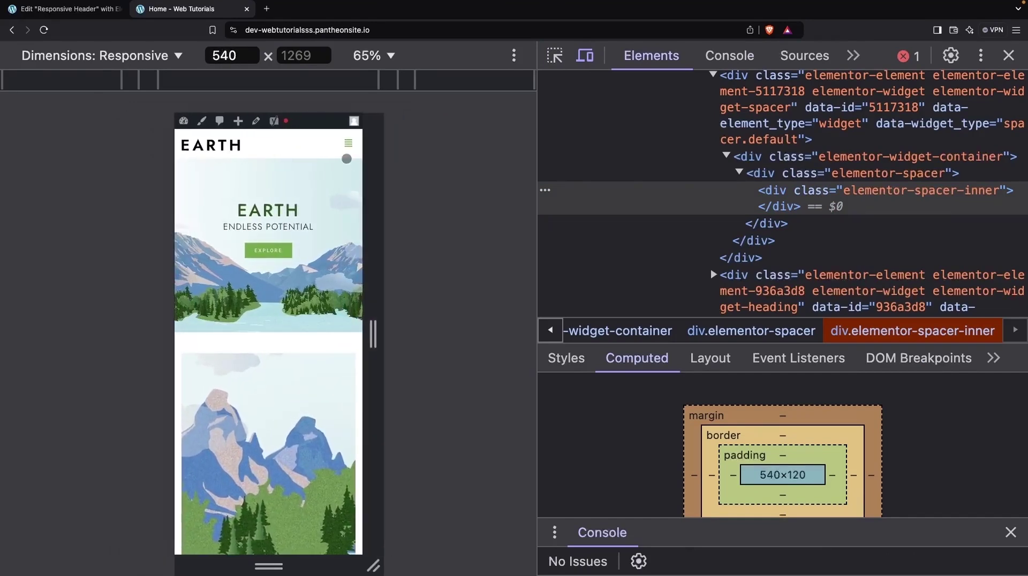
{"action": "left_click", "coordinate": [346, 149]}
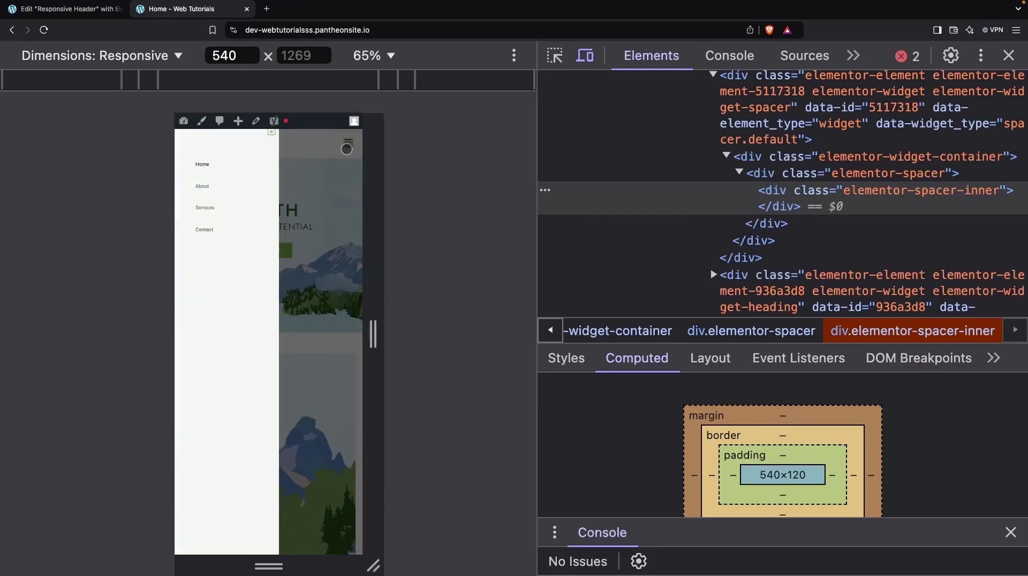
{"action": "left_click", "coordinate": [268, 134]}
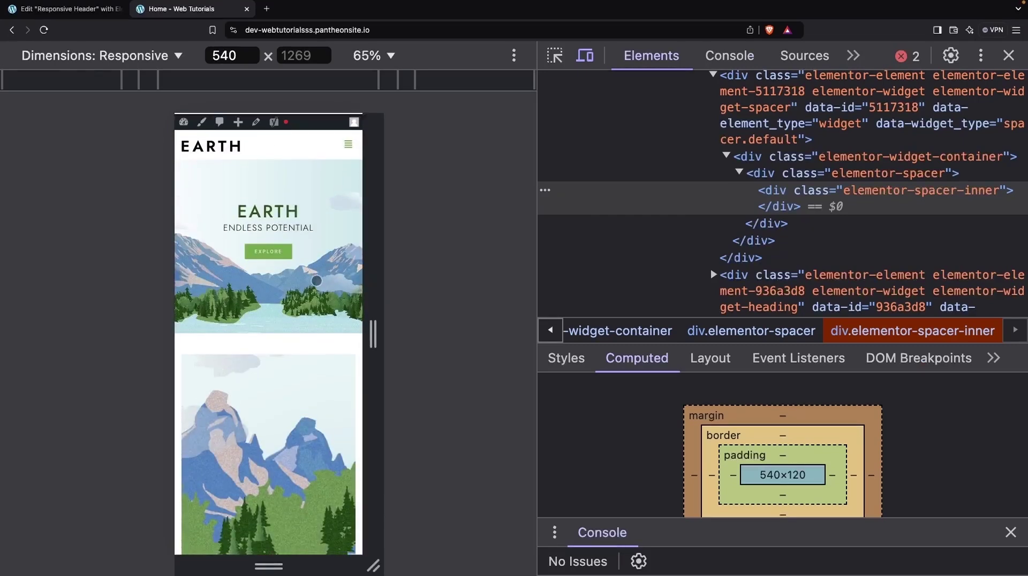
- Test the flyout menu on the iPhone SE and Pixel 7 presets
{"action": "left_click", "coordinate": [126, 56]}
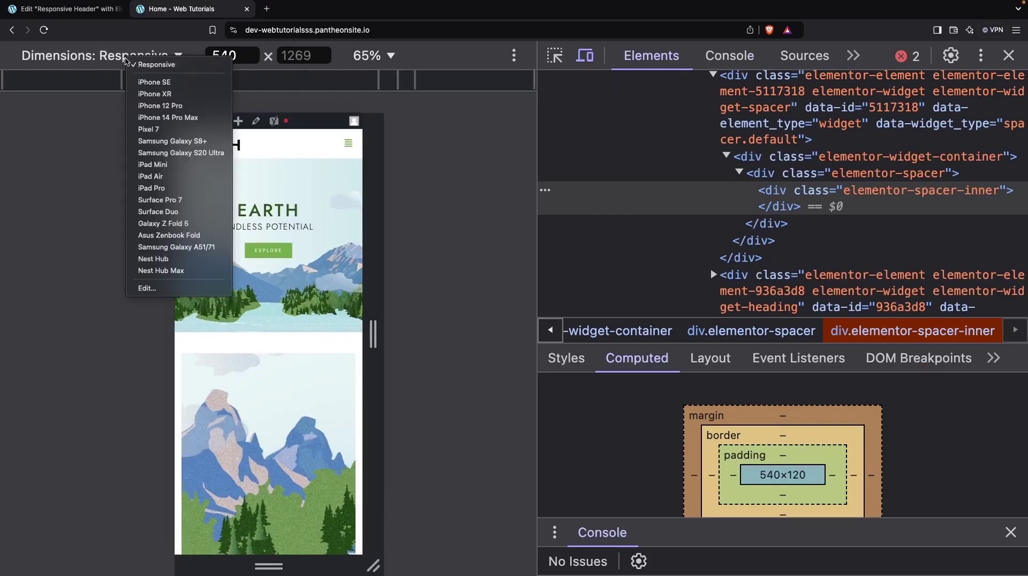
{"action": "left_click", "coordinate": [173, 83]}
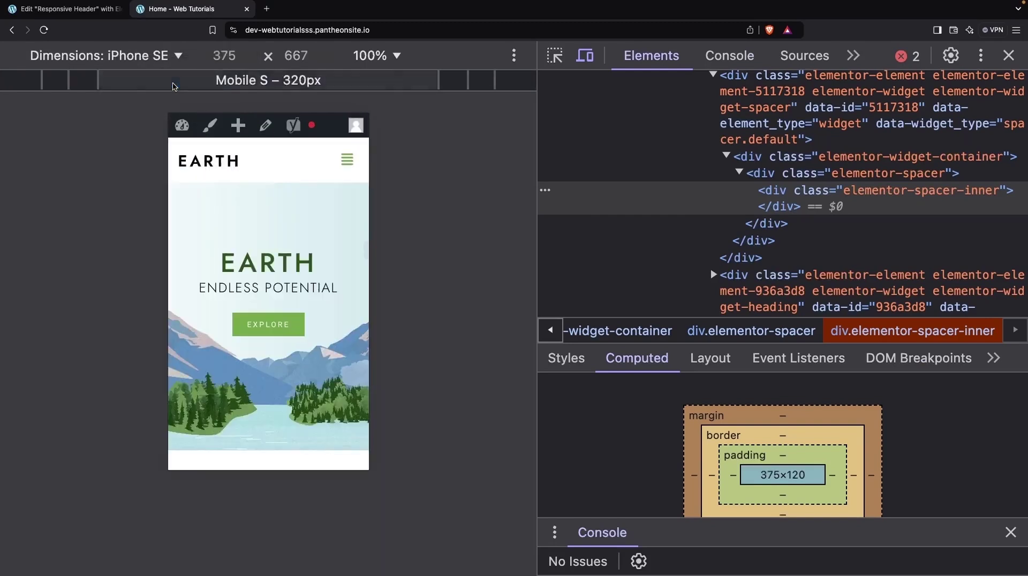
{"action": "left_click", "coordinate": [346, 159]}
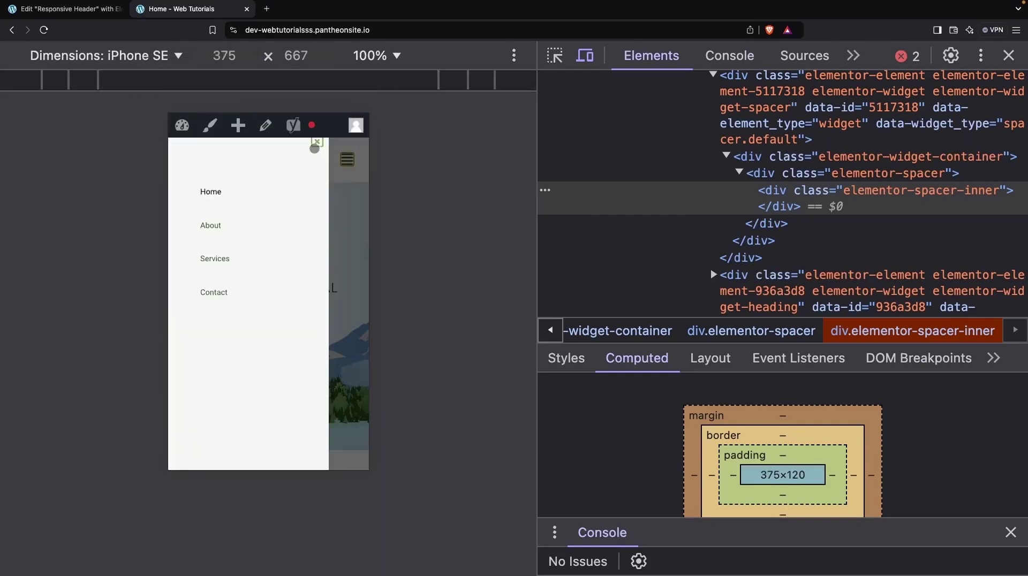
{"action": "left_click", "coordinate": [316, 142]}
{"action": "left_click", "coordinate": [178, 55]}
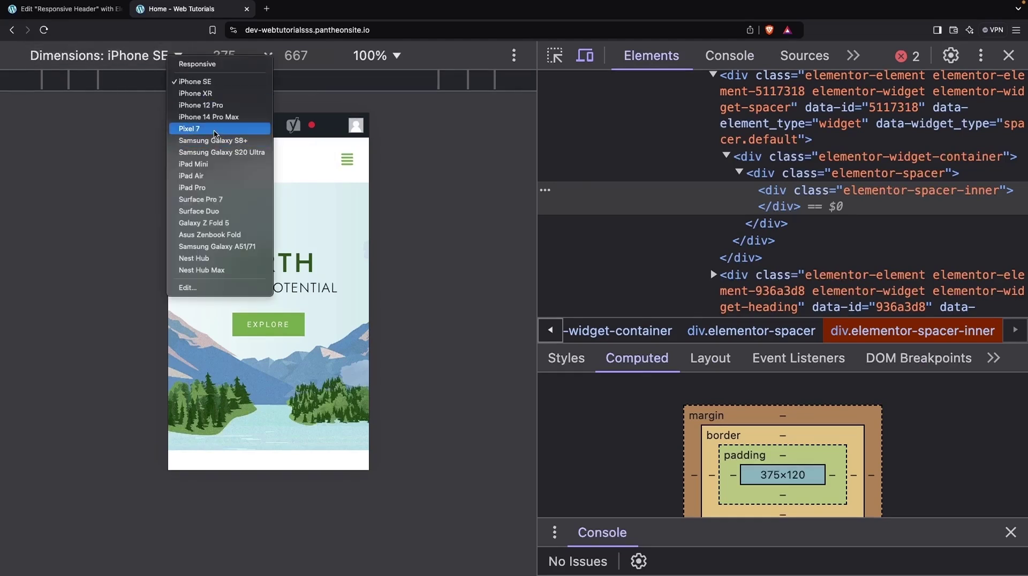
{"action": "left_click", "coordinate": [208, 129]}
{"action": "left_click", "coordinate": [347, 154]}
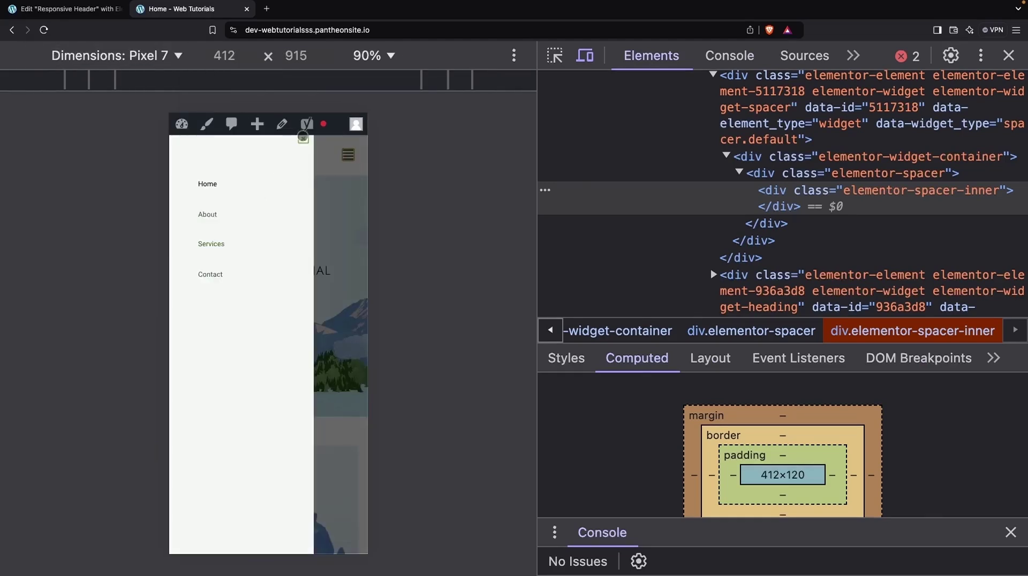